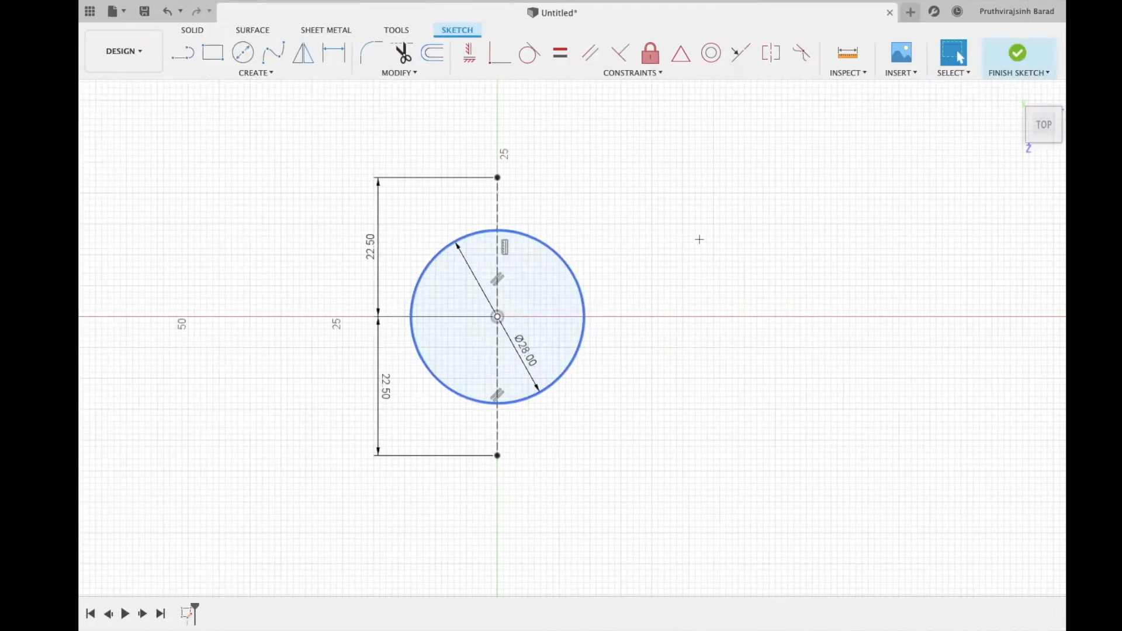
# - Draw a construction circle through the outer ends of both 22.5 mm lines and a horizontal construction line about 36 mm long leftward from its top point
pyautogui.press('c')
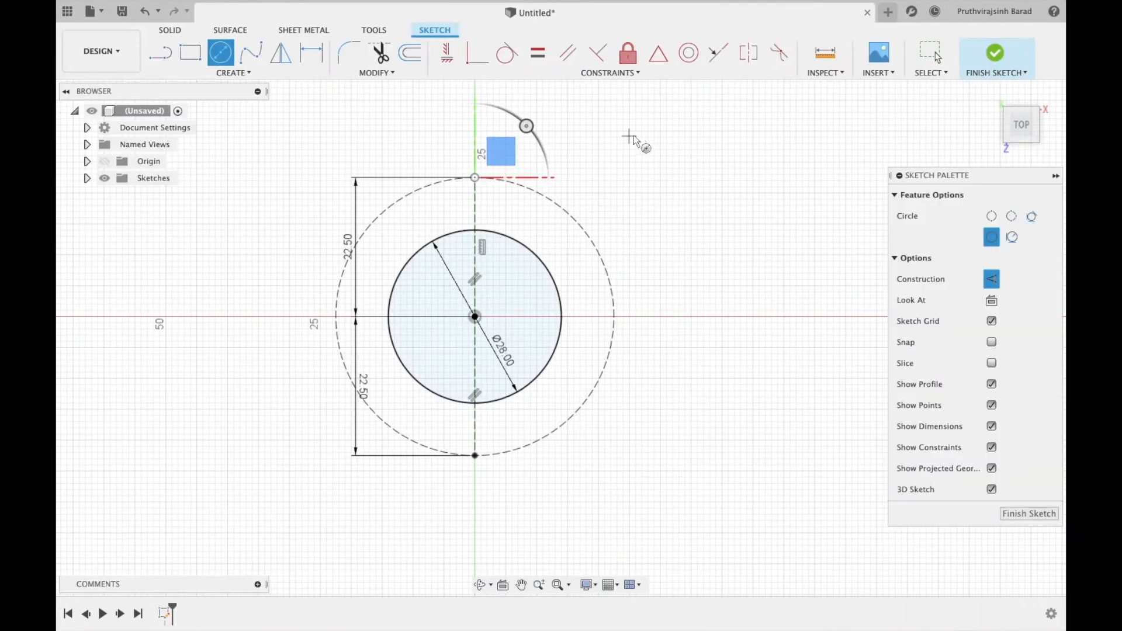
pyautogui.press('l')
pyautogui.click(475, 177)
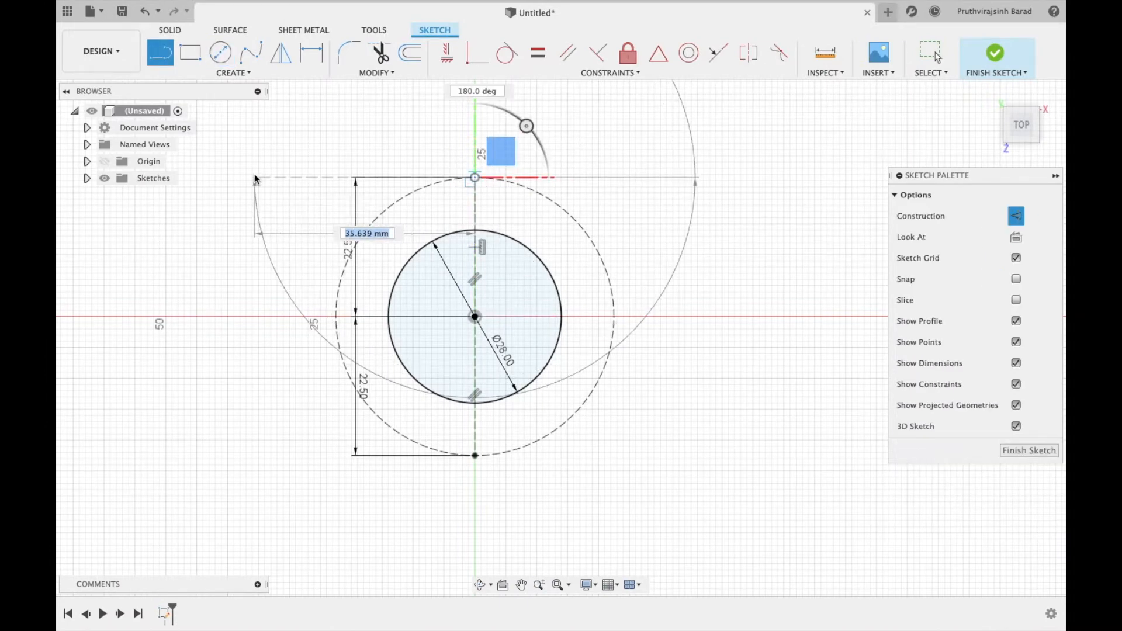
pyautogui.click(255, 177)
pyautogui.press('Escape')
pyautogui.hscroll(-3, 538, 307)
# - Draw a construction line about 32 mm long from the circles' centre at an angle of 120 degrees
pyautogui.press('l')
pyautogui.click(544, 315)
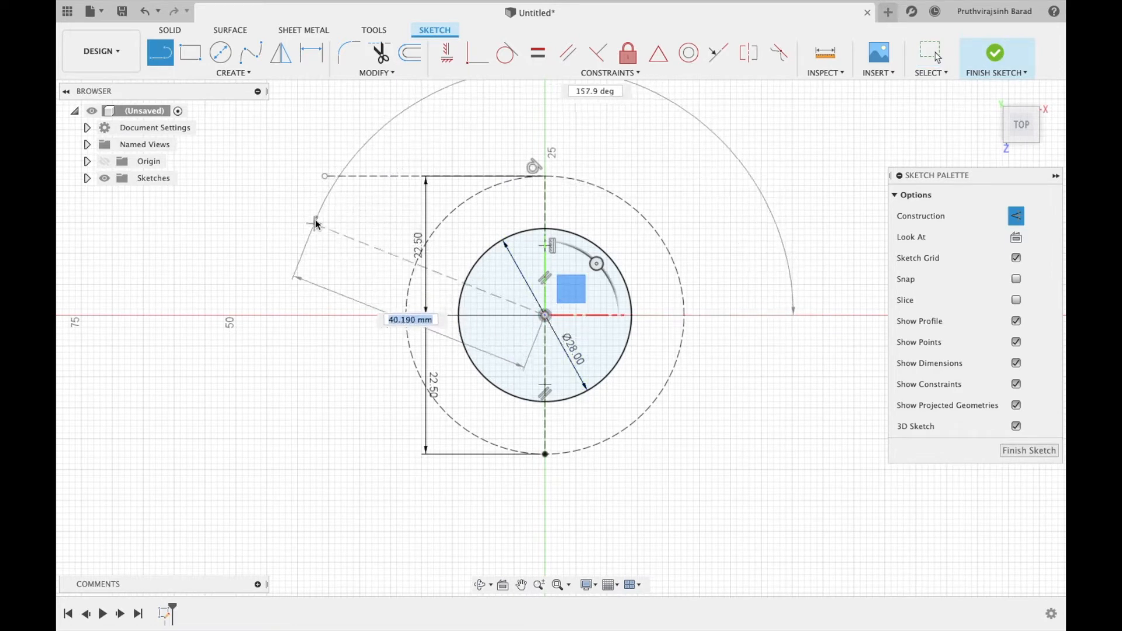
pyautogui.press('Tab')
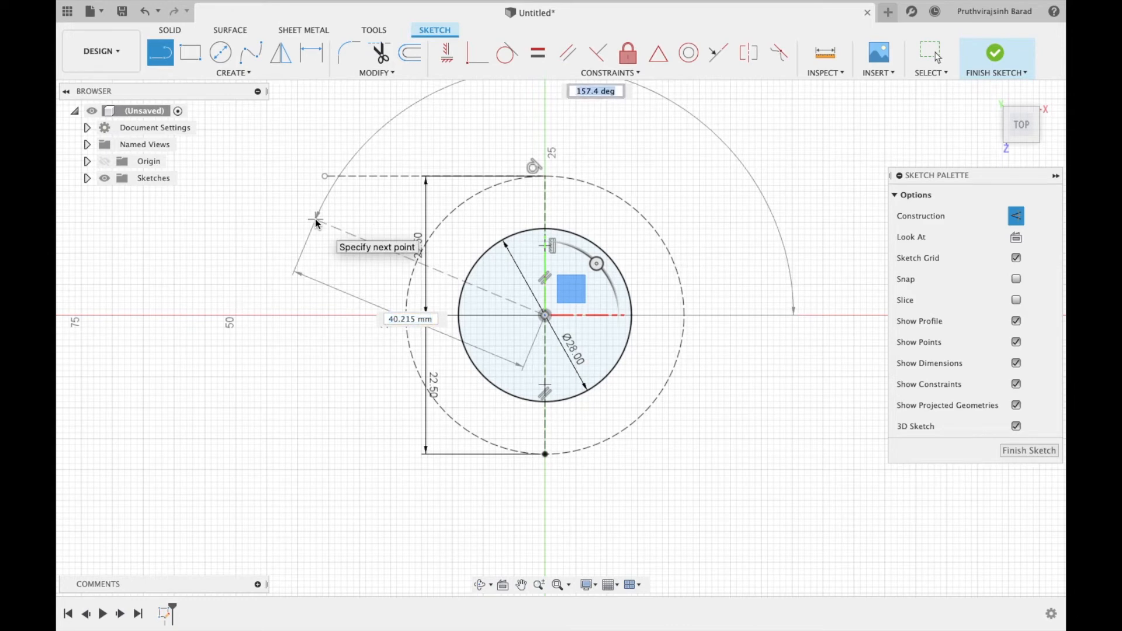
pyautogui.write('12')
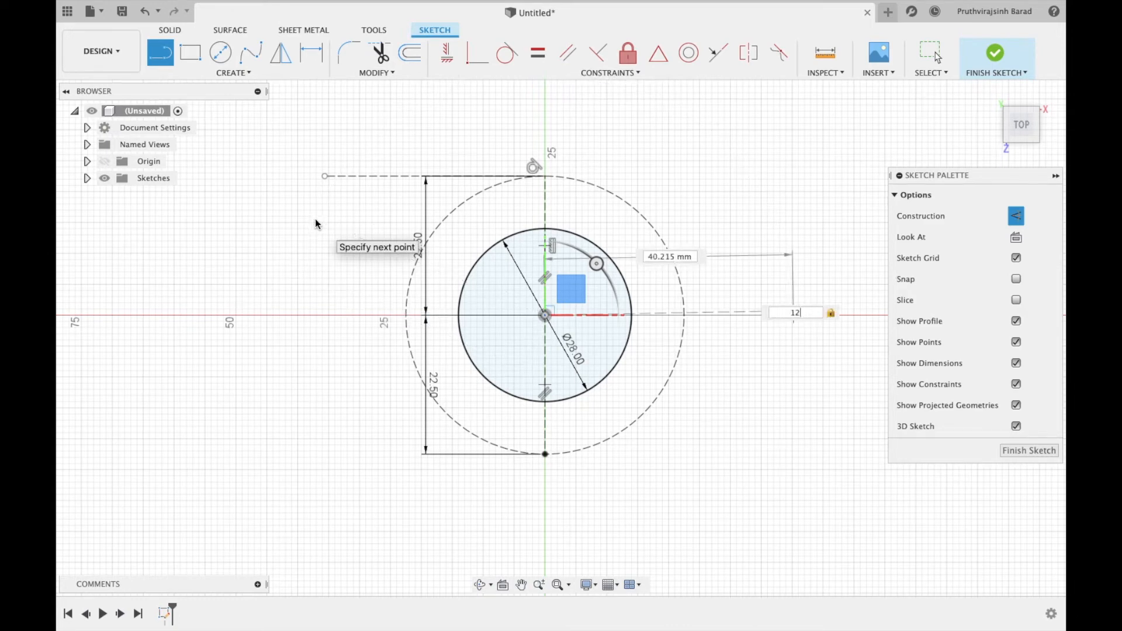
pyautogui.write('0')
pyautogui.press('Return')
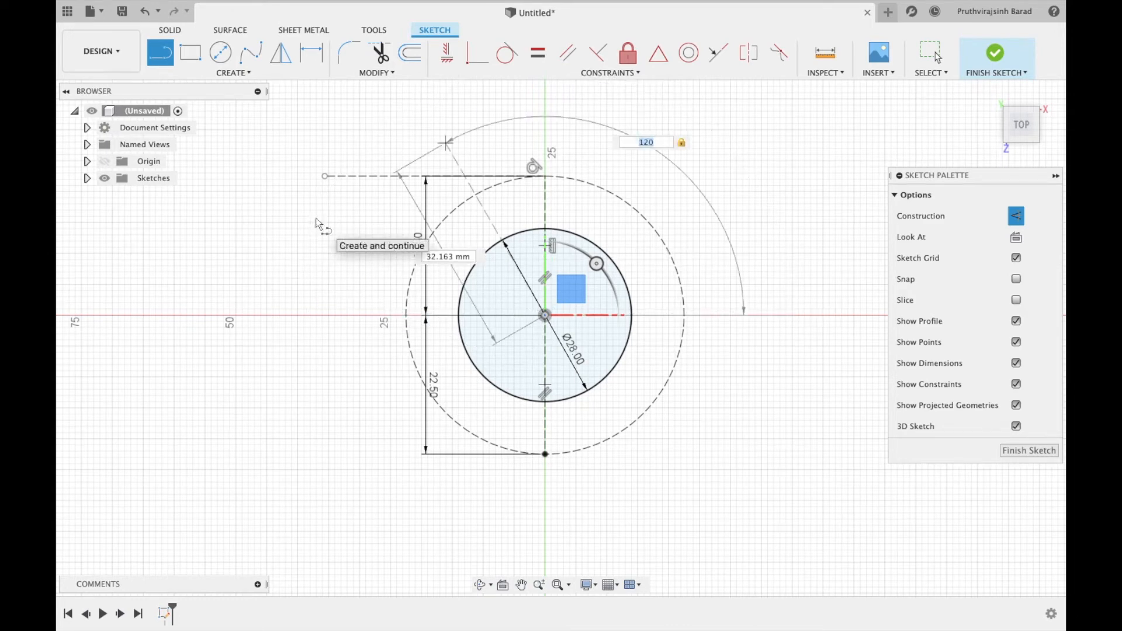
# - Check the reference nut drawing and set the angled construction line's angle to 150 degrees
pyautogui.hotkey('ctrl', 'Left')
pyautogui.hotkey('ctrl', 'Right')
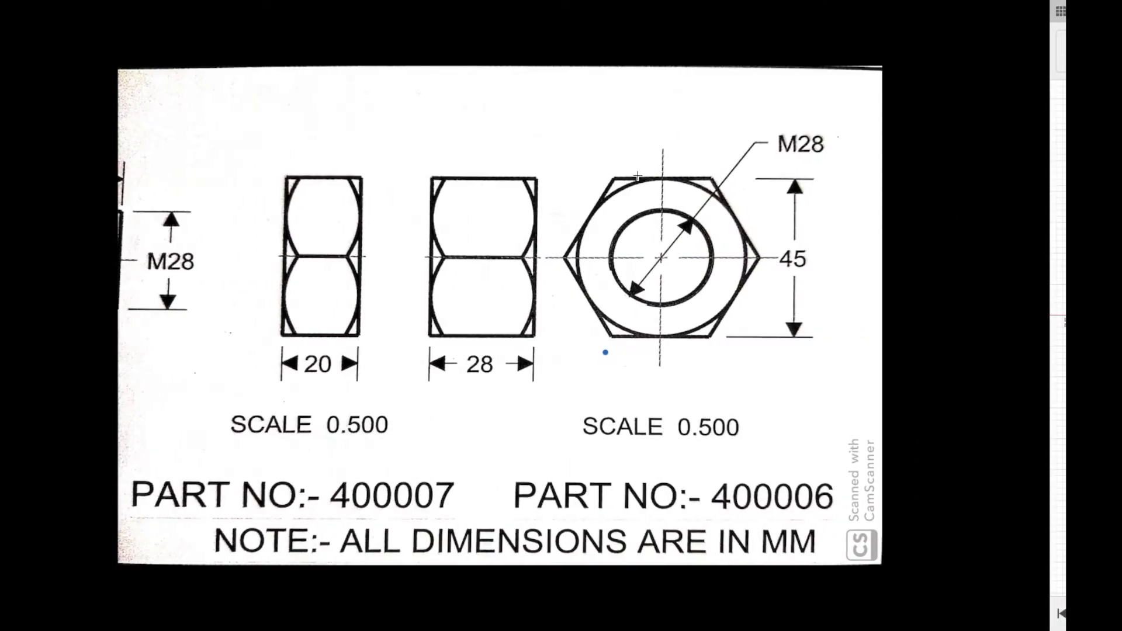
pyautogui.hotkey('ctrl', 'Left')
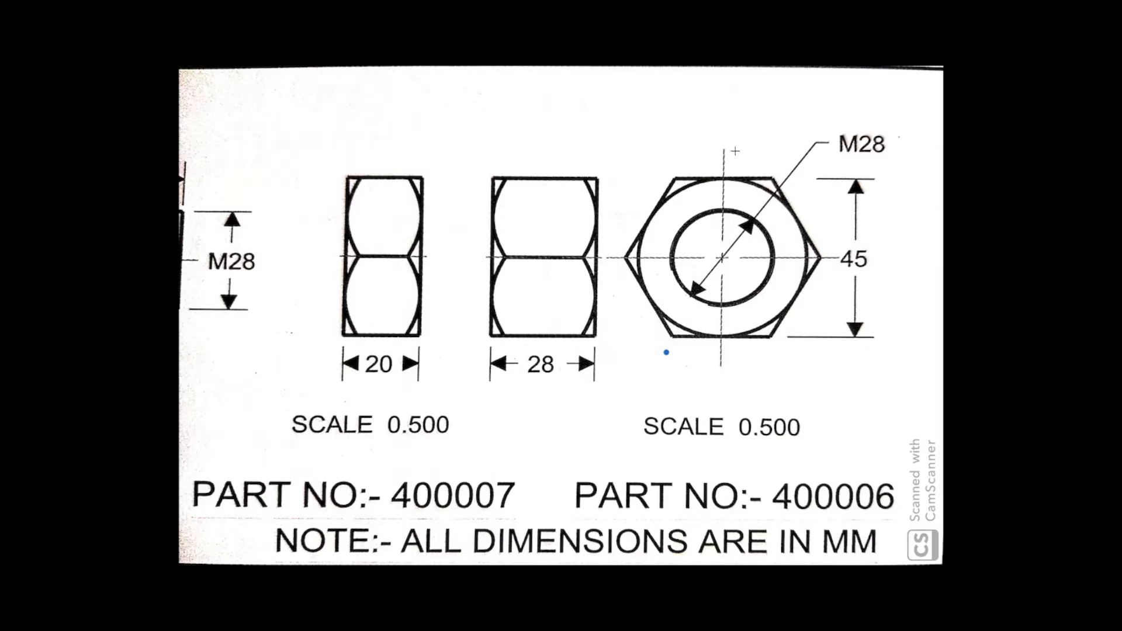
pyautogui.hotkey('ctrl', 'Right')
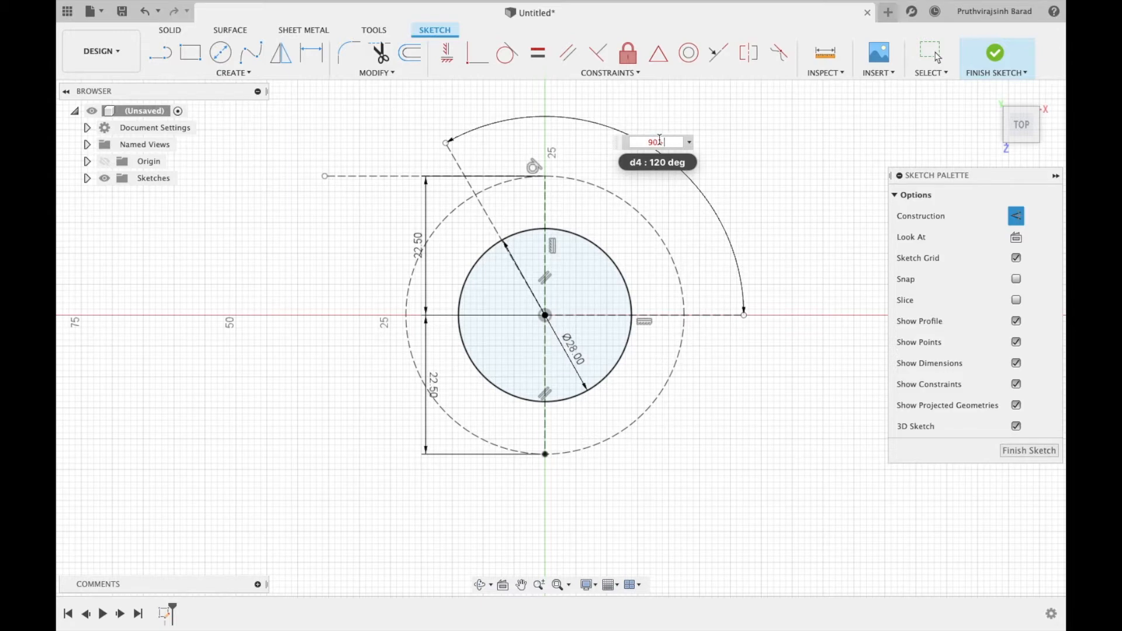
pyautogui.hotkey('ctrl', 'Left')
pyautogui.hotkey('ctrl', 'Right')
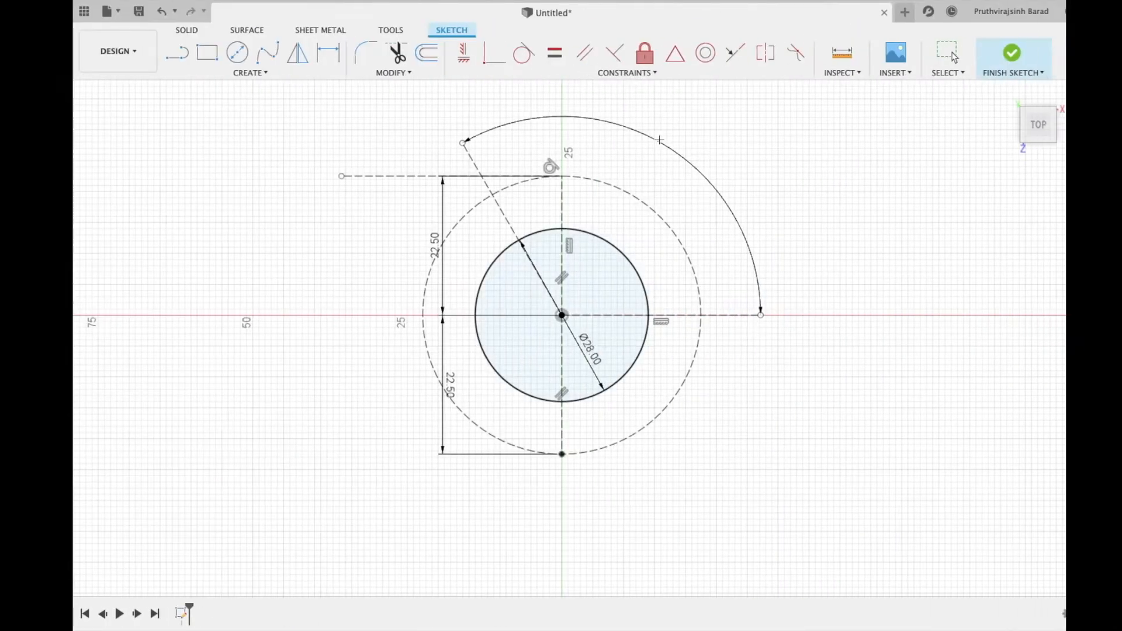
pyautogui.press('Return')
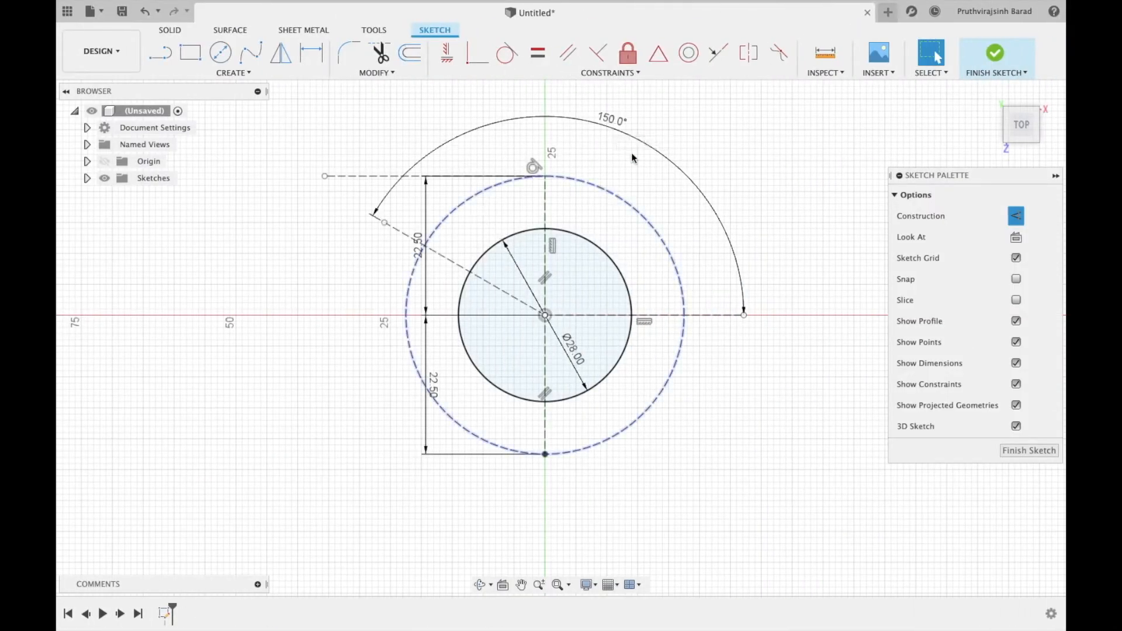
# - Draw a construction line about 39 mm long up and rightward from where the 150-degree line crosses the dashed circle
pyautogui.press('l')
pyautogui.scroll(6, 386, 228)
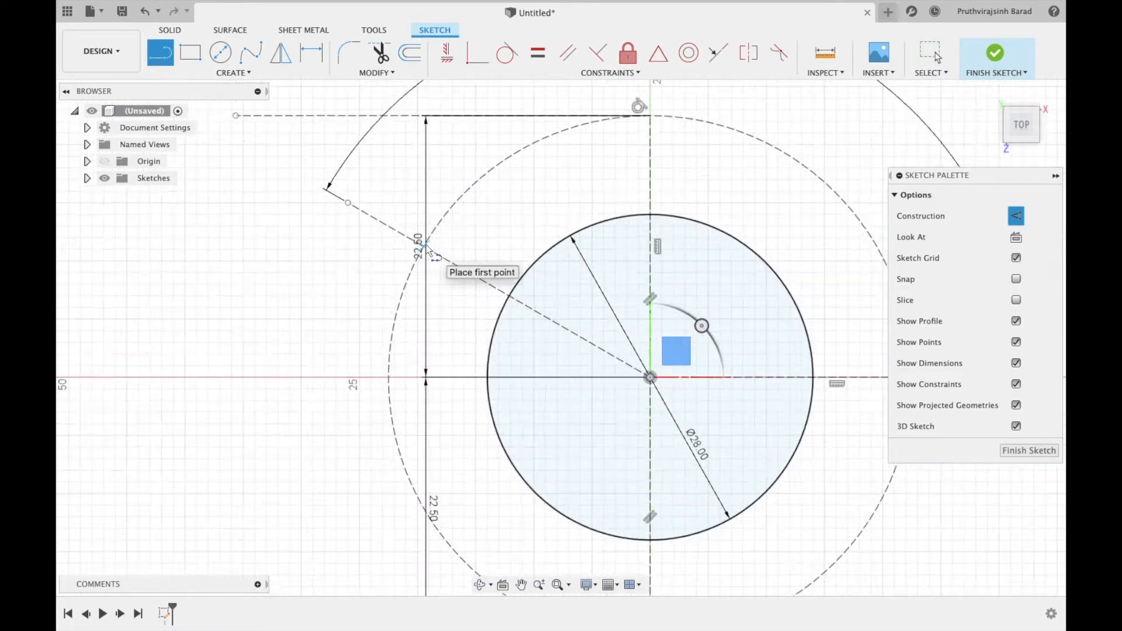
pyautogui.scroll(-6, 572, 276)
pyautogui.moveTo(592, 246); pyautogui.dragTo(490, 371, button='middle')
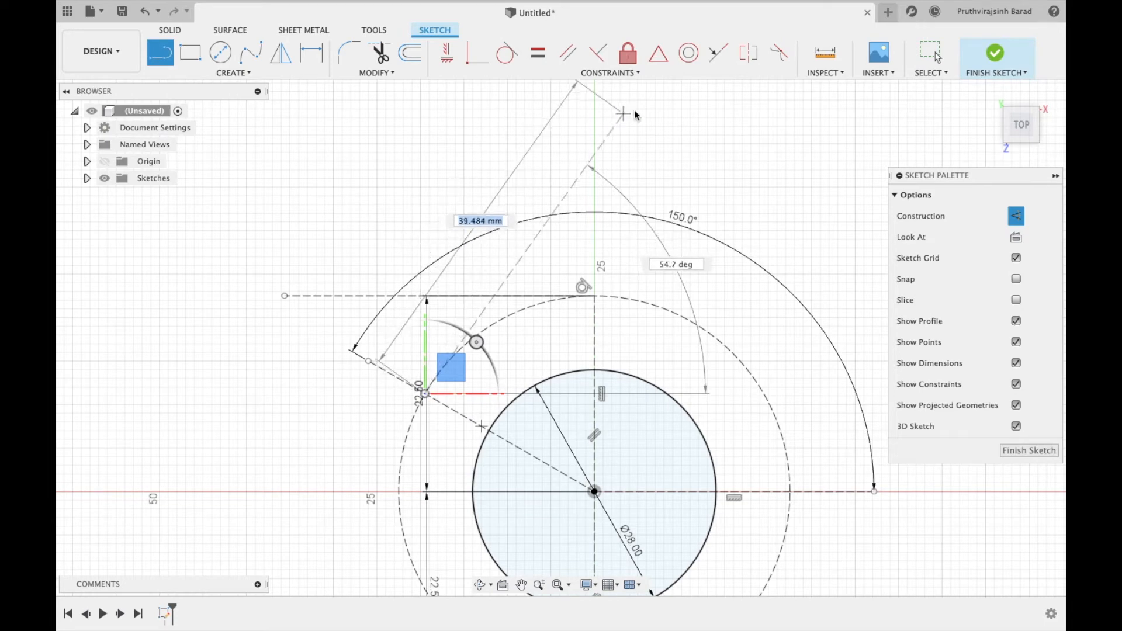
pyautogui.click(620, 124)
pyautogui.press('Escape')
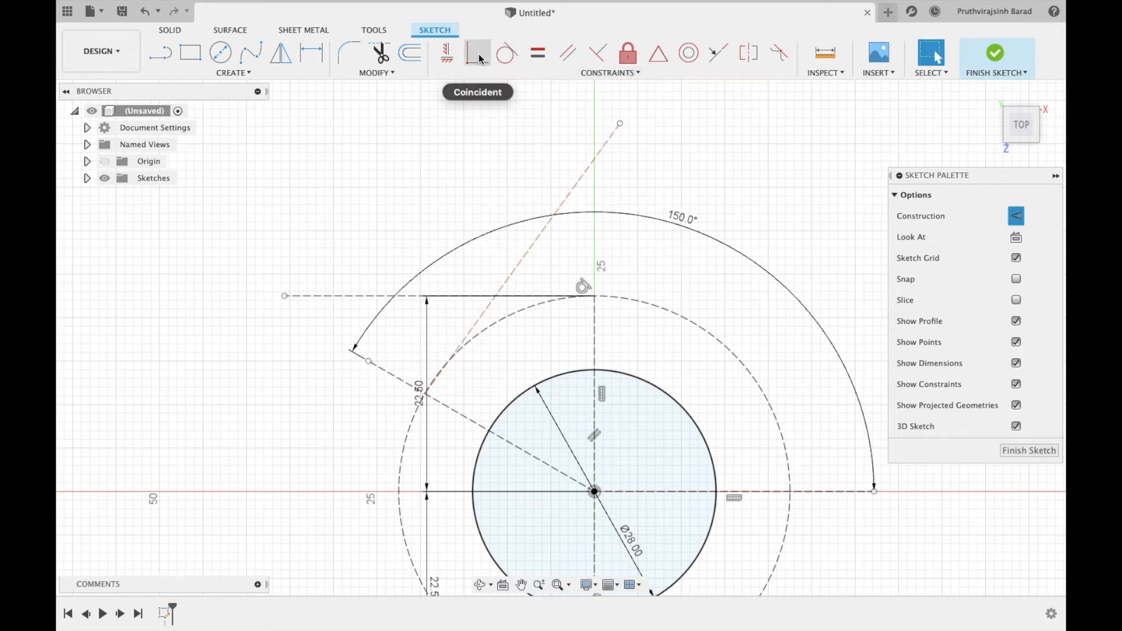
# - Make the slanted construction line perpendicular to the 150-degree construction line
pyautogui.click(597, 54)
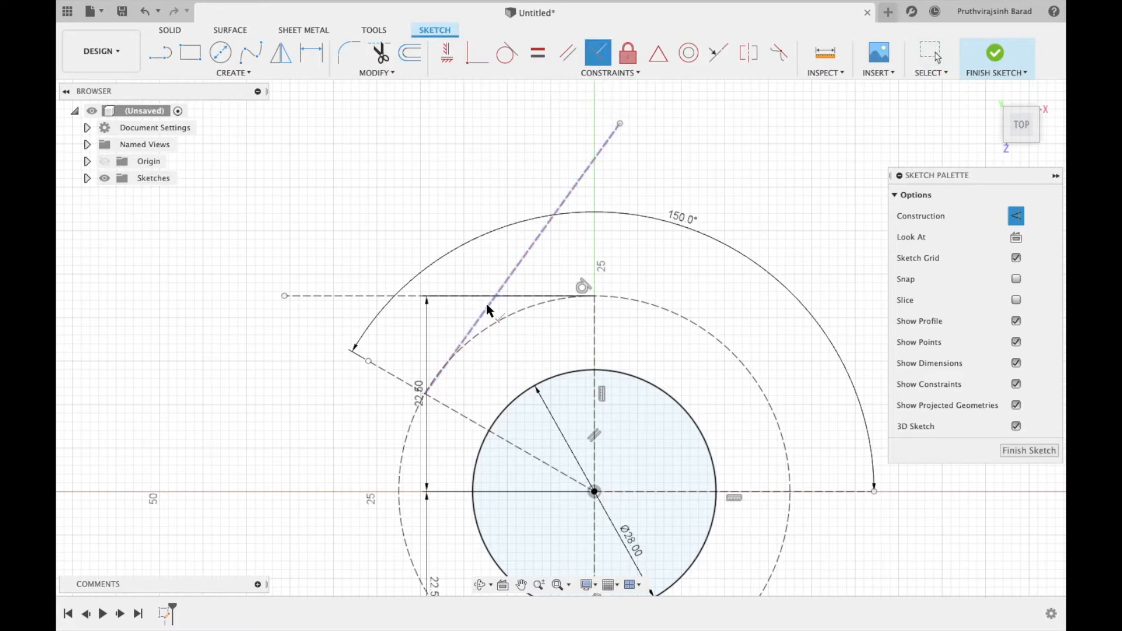
pyautogui.click(462, 416)
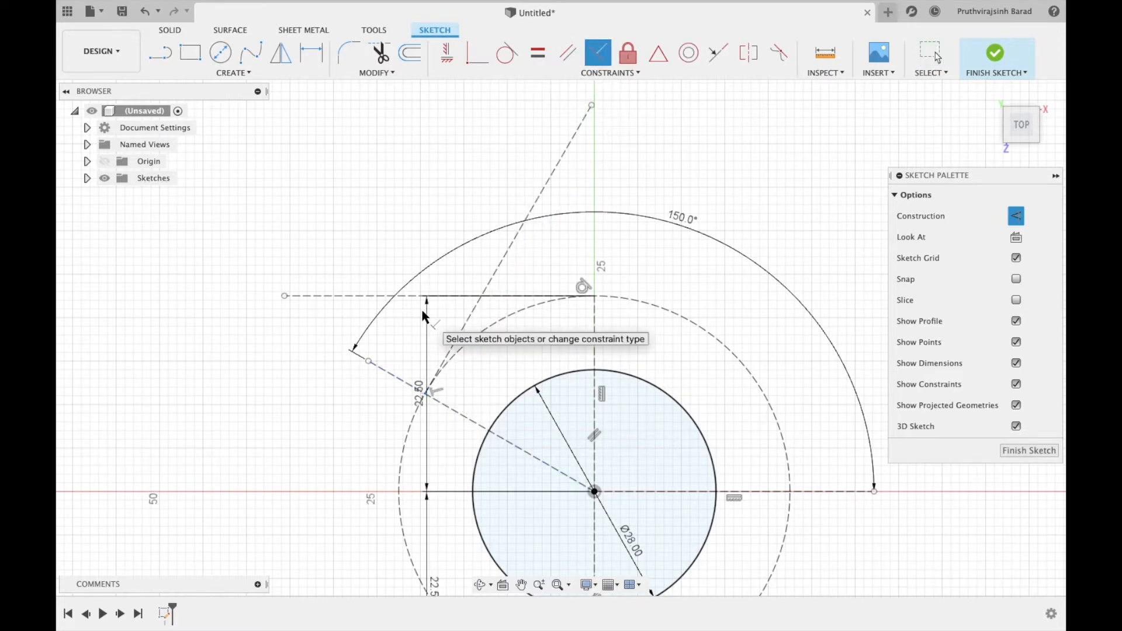
pyautogui.press('Escape')
# - Draw a concentric construction circle about 52 mm in diameter through the intersection of the slanted and horizontal construction lines
pyautogui.scroll(-3, 527, 359)
pyautogui.moveTo(528, 359); pyautogui.dragTo(504, 276, button='middle')
pyautogui.press('c')
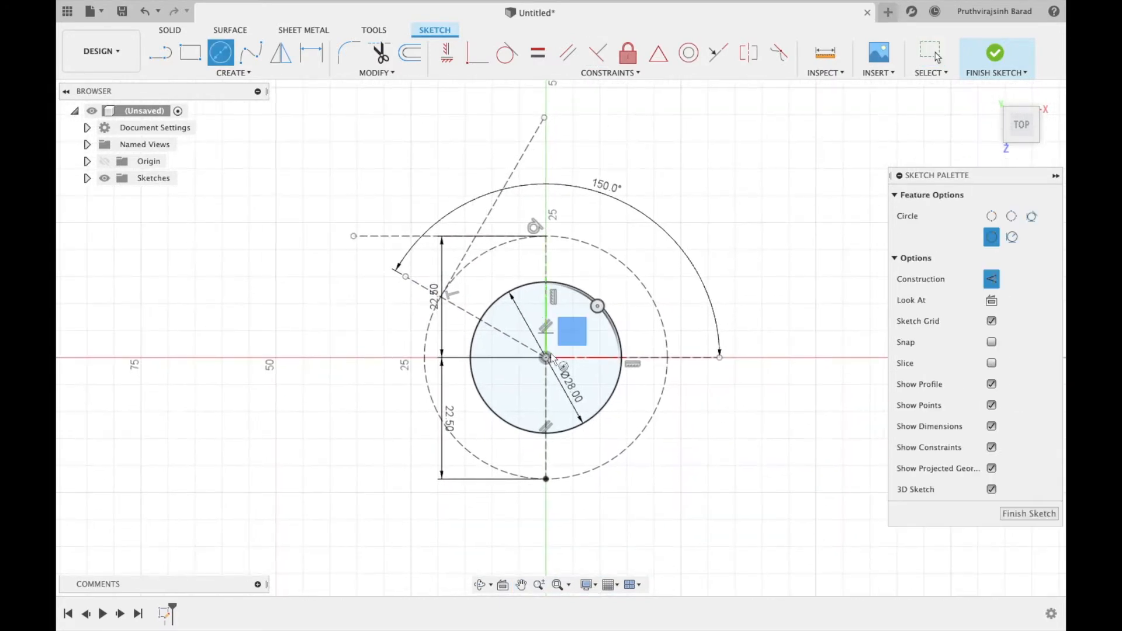
pyautogui.click(476, 236)
pyautogui.scroll(5, 476, 236)
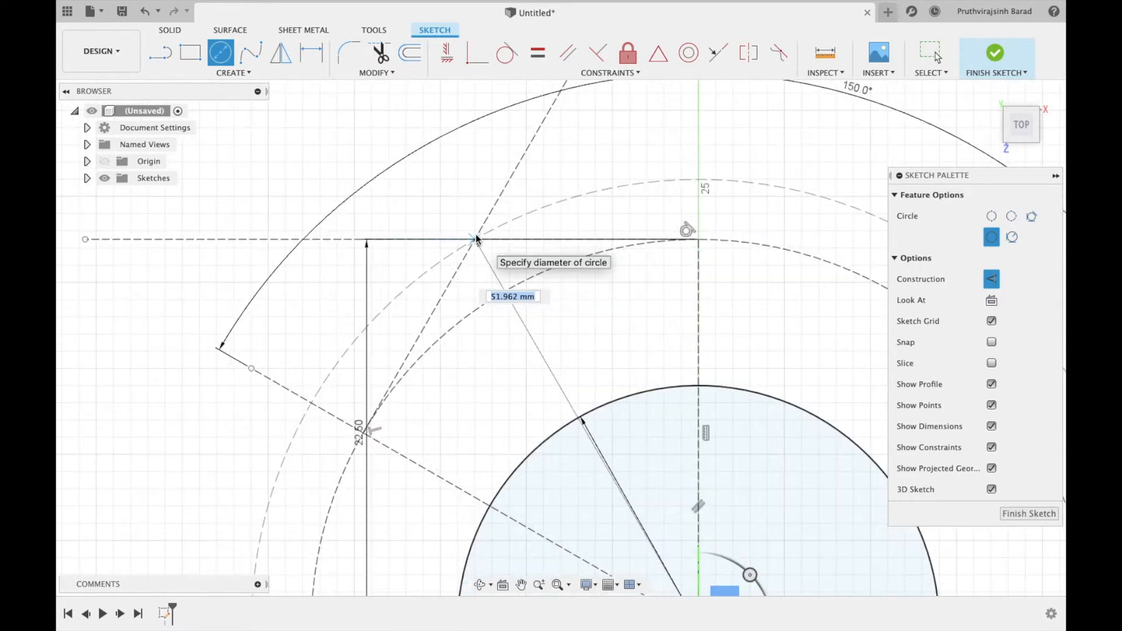
pyautogui.click(492, 286)
pyautogui.scroll(-5, 492, 286)
pyautogui.press('Escape')
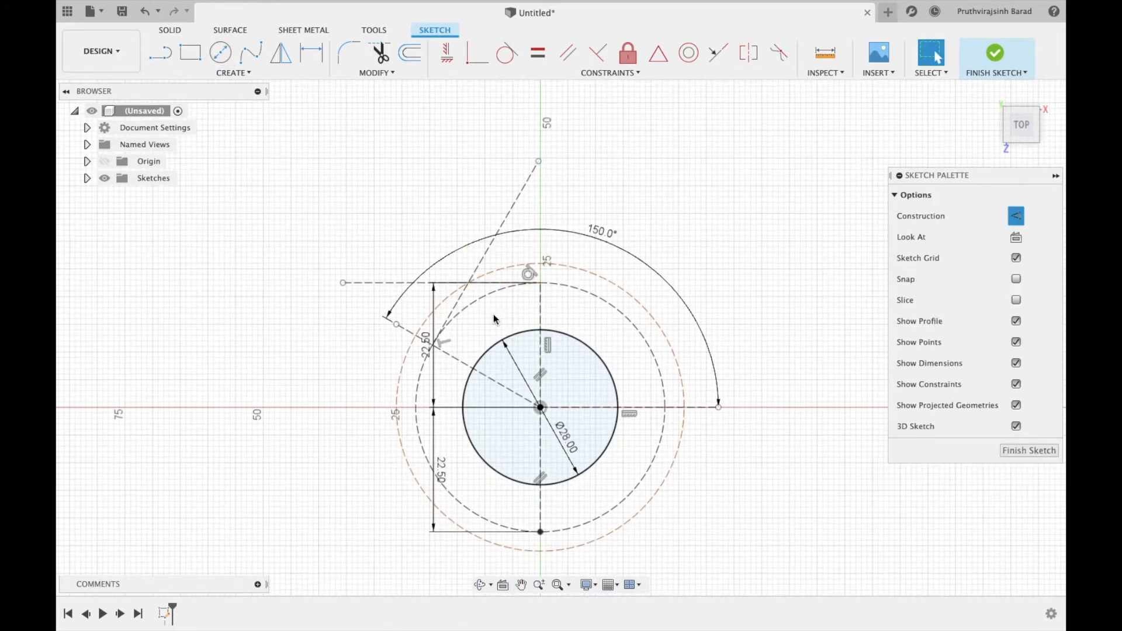
# - Draw a horizontal line from the slanted line's intersection point across to the opposite side of the outer construction circle
pyautogui.press('l')
pyautogui.click(468, 283)
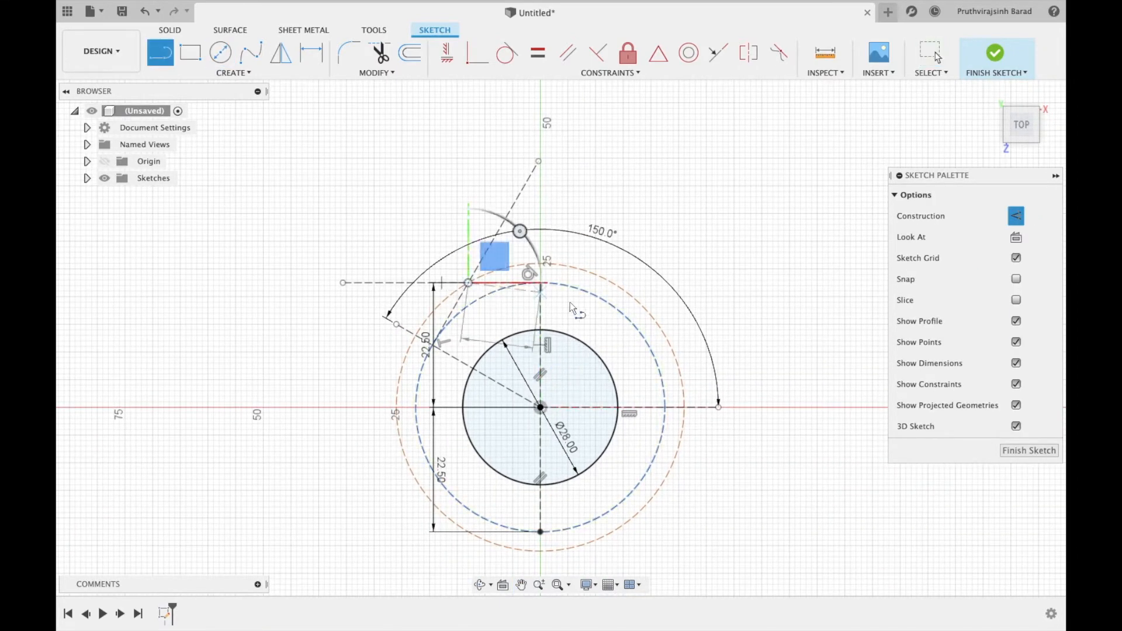
pyautogui.click(612, 283)
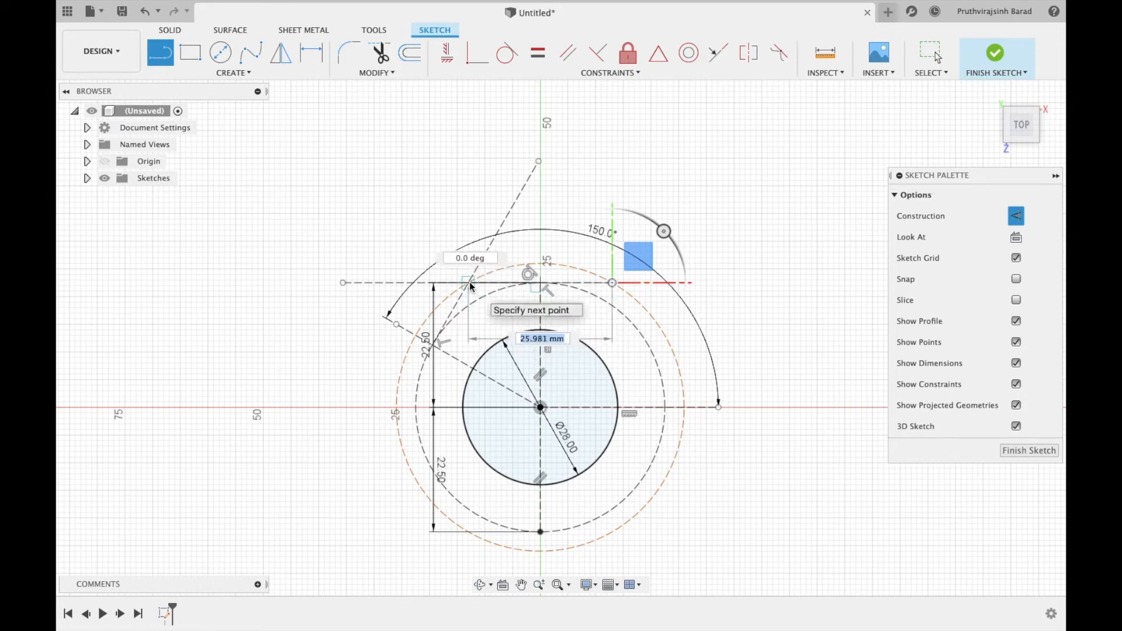
pyautogui.press('Escape')
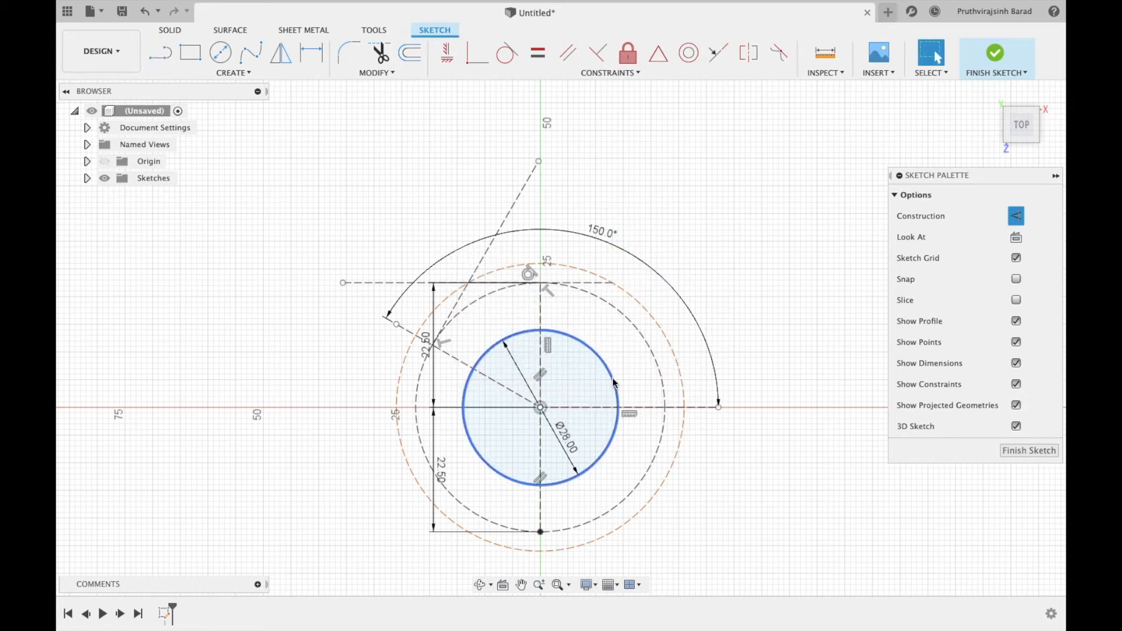
pyautogui.click(541, 407)
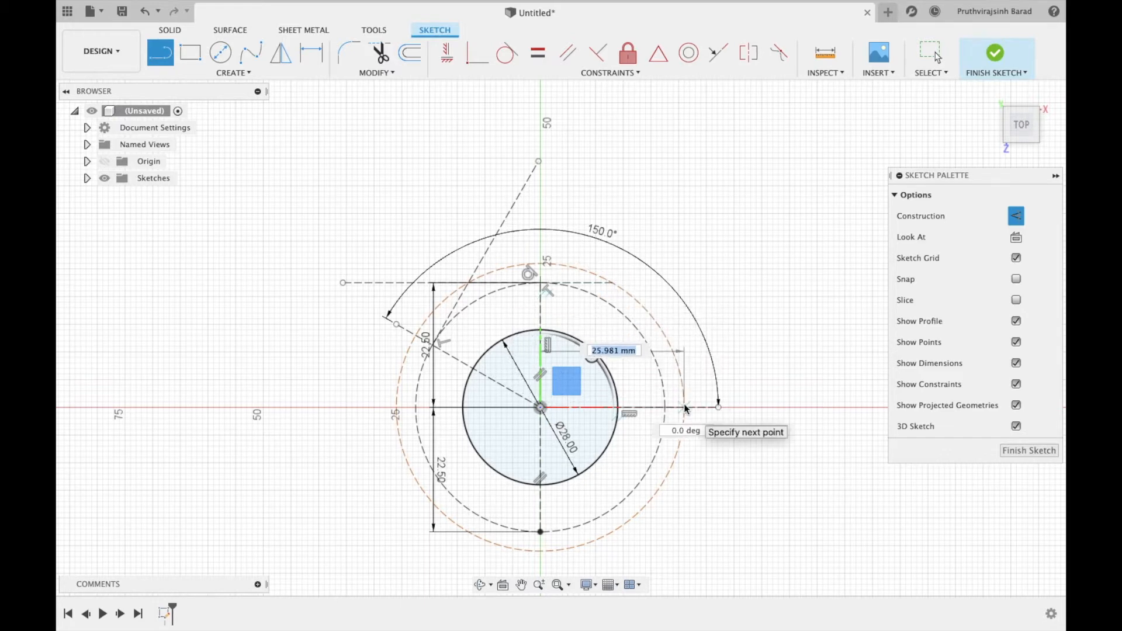
pyautogui.press('Escape')
pyautogui.press('l')
pyautogui.press('Escape')
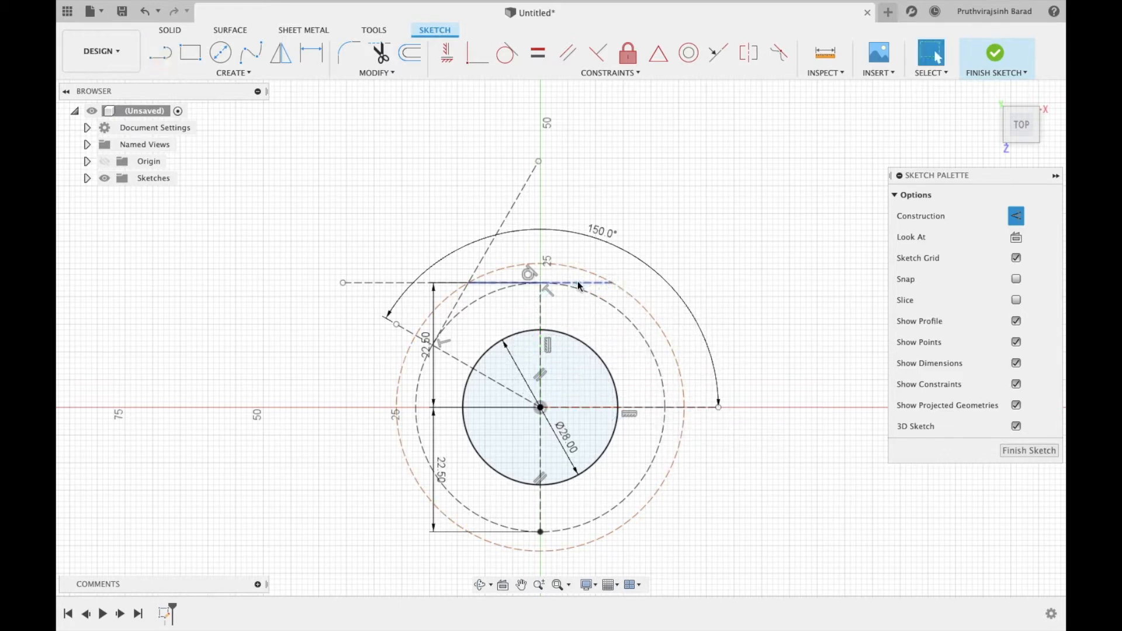
# - Convert the hexagon's top edge from construction to a solid line and turn off construction mode for new lines
pyautogui.click(576, 285)
pyautogui.click(1018, 216)
pyautogui.press('l')
pyautogui.click(1017, 218)
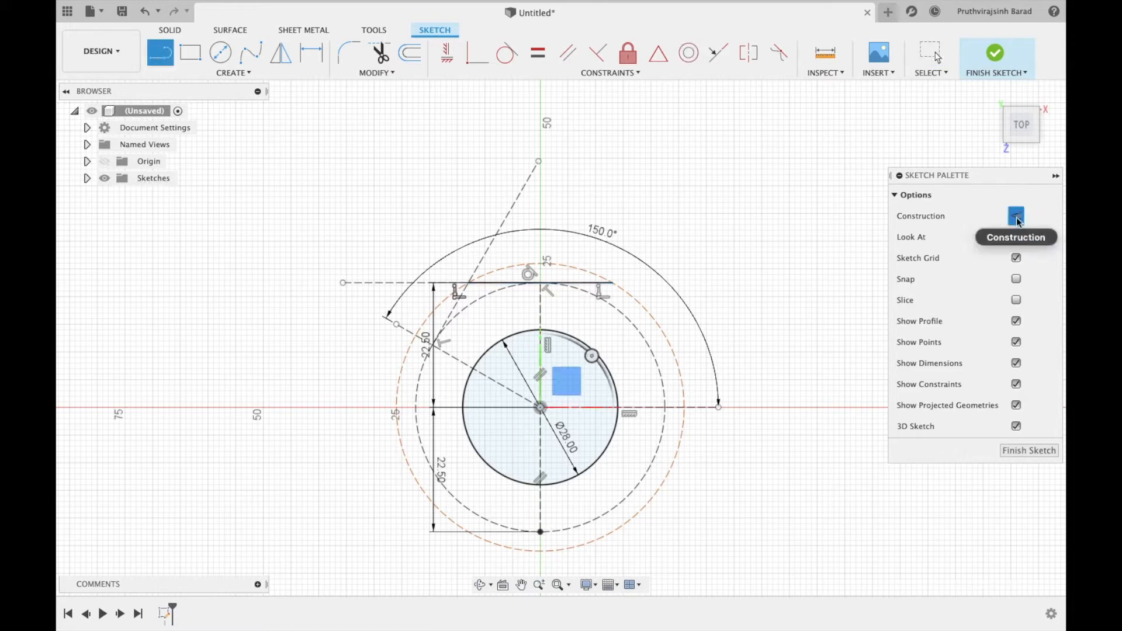
# - Draw solid lines from both ends of the top edge down to the outer construction circle's points on the horizontal axis
pyautogui.click(612, 284)
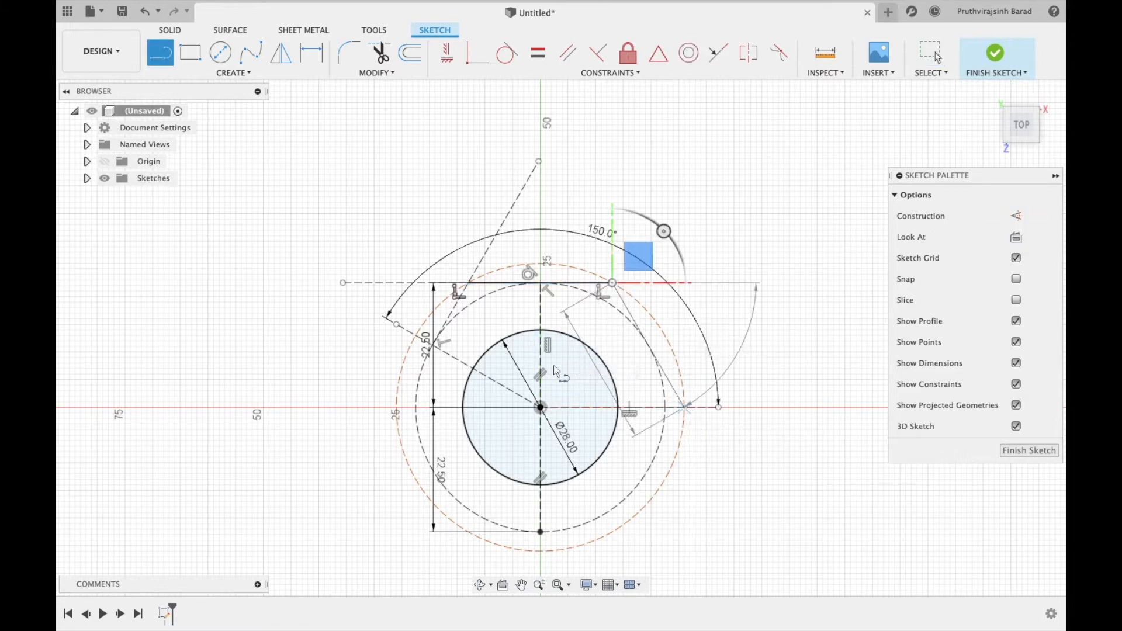
pyautogui.click(684, 407)
pyautogui.click(469, 283)
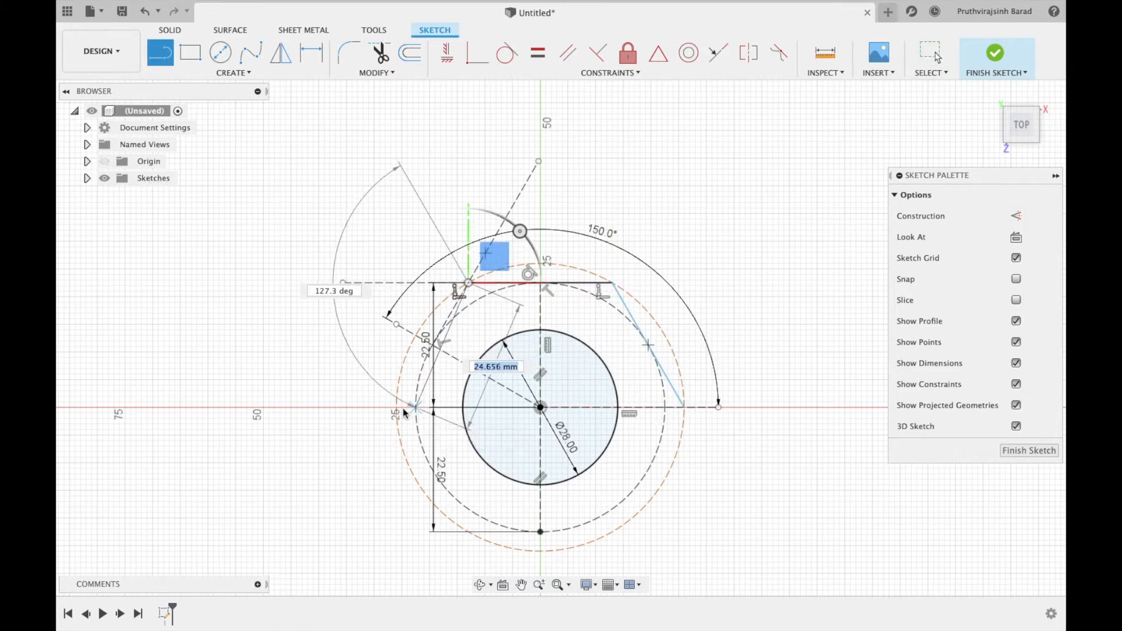
pyautogui.click(397, 408)
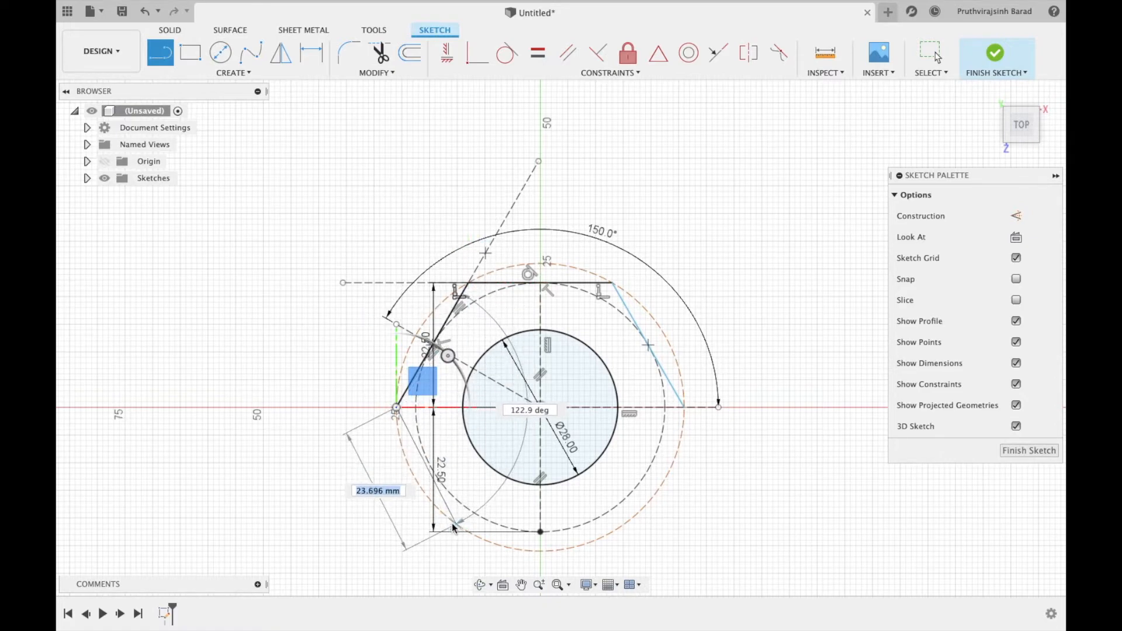
pyautogui.scroll(3, 436, 508)
pyautogui.scroll(-1, 435, 508)
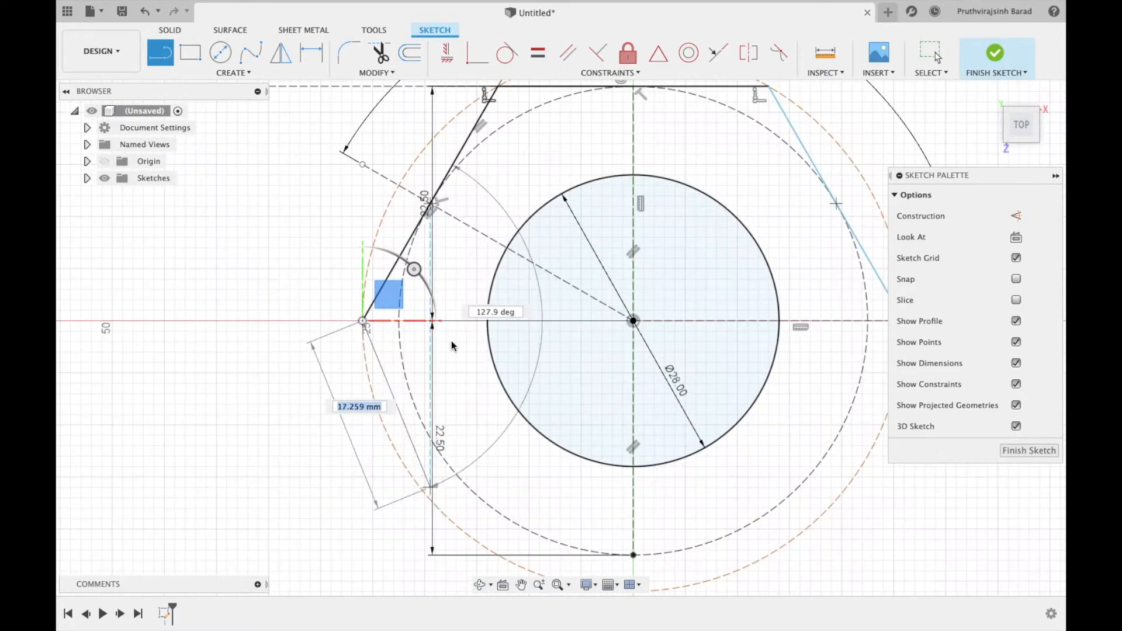
pyautogui.scroll(-2, 454, 344)
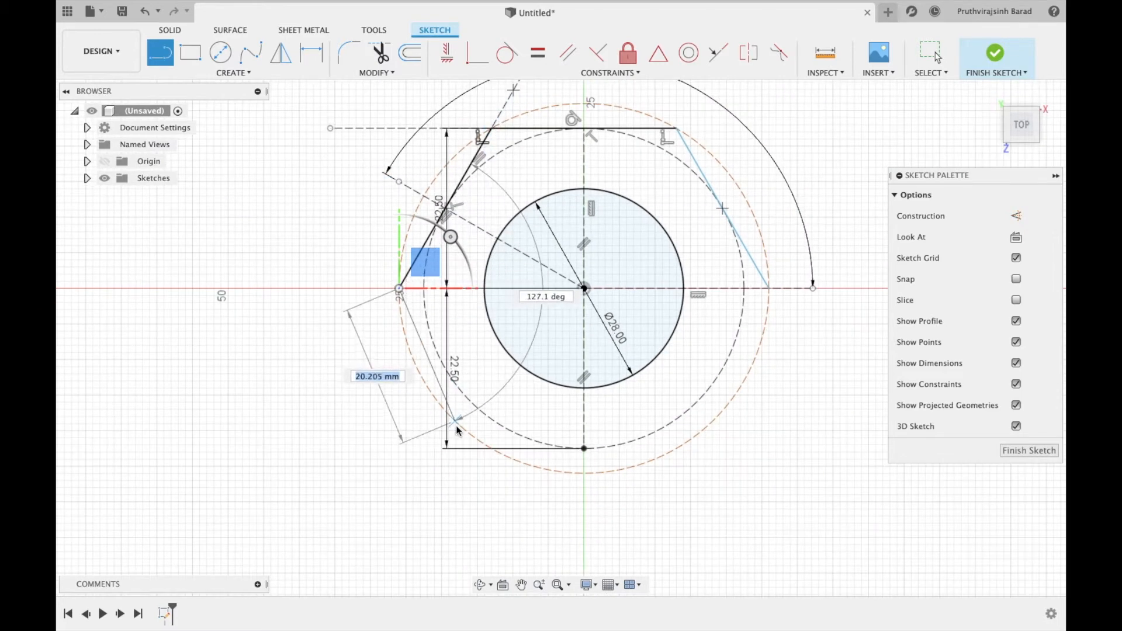
pyautogui.press('Escape')
# - Draw vertical construction lines about 54 mm long downward from both ends of the top edge, past the outer construction circle
pyautogui.click(584, 288)
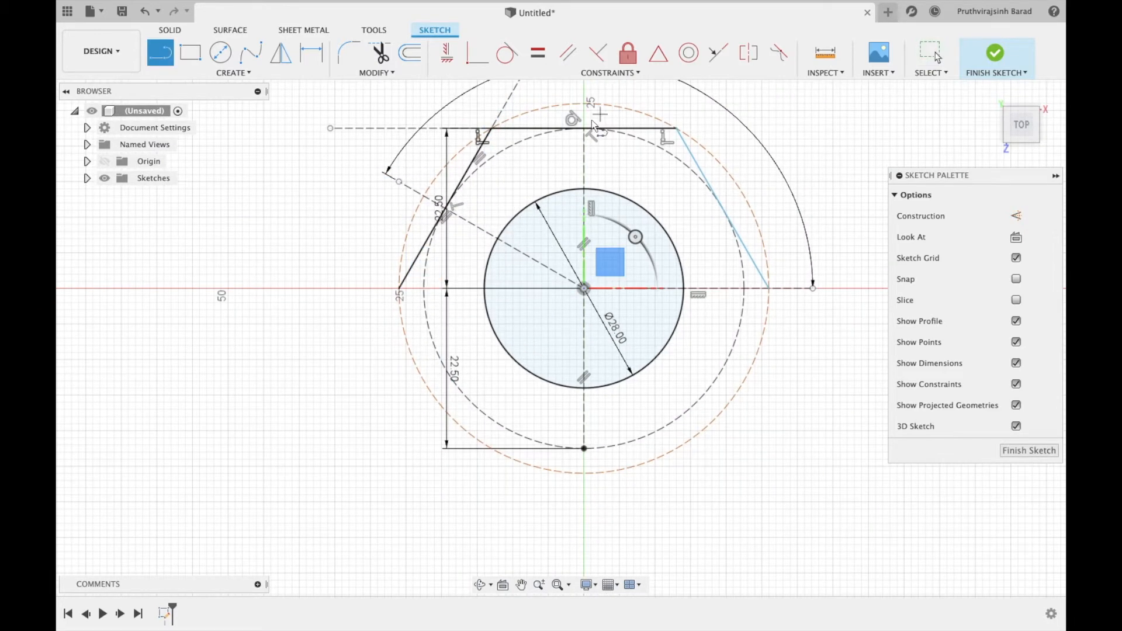
pyautogui.click(493, 128)
pyautogui.click(1017, 216)
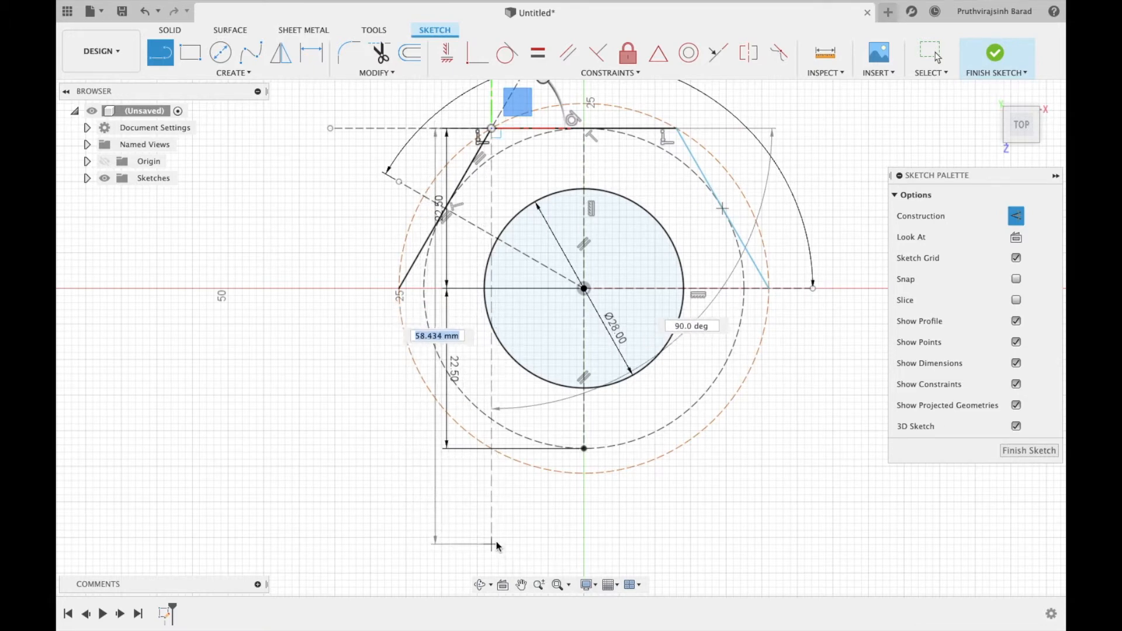
pyautogui.click(491, 506)
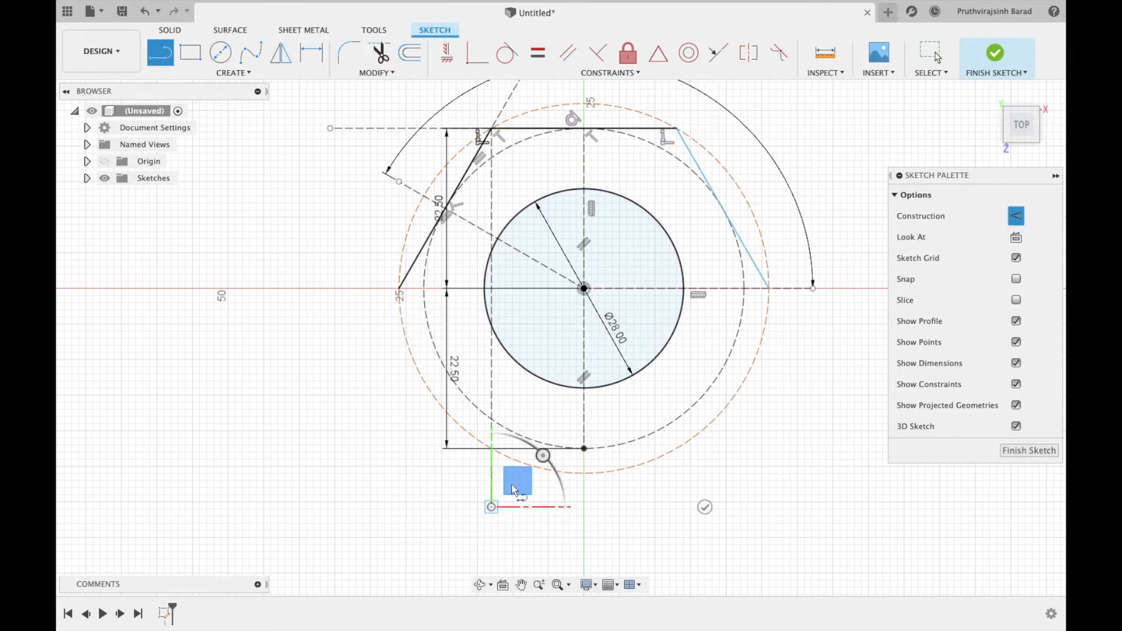
pyautogui.press('Escape')
pyautogui.click(677, 128)
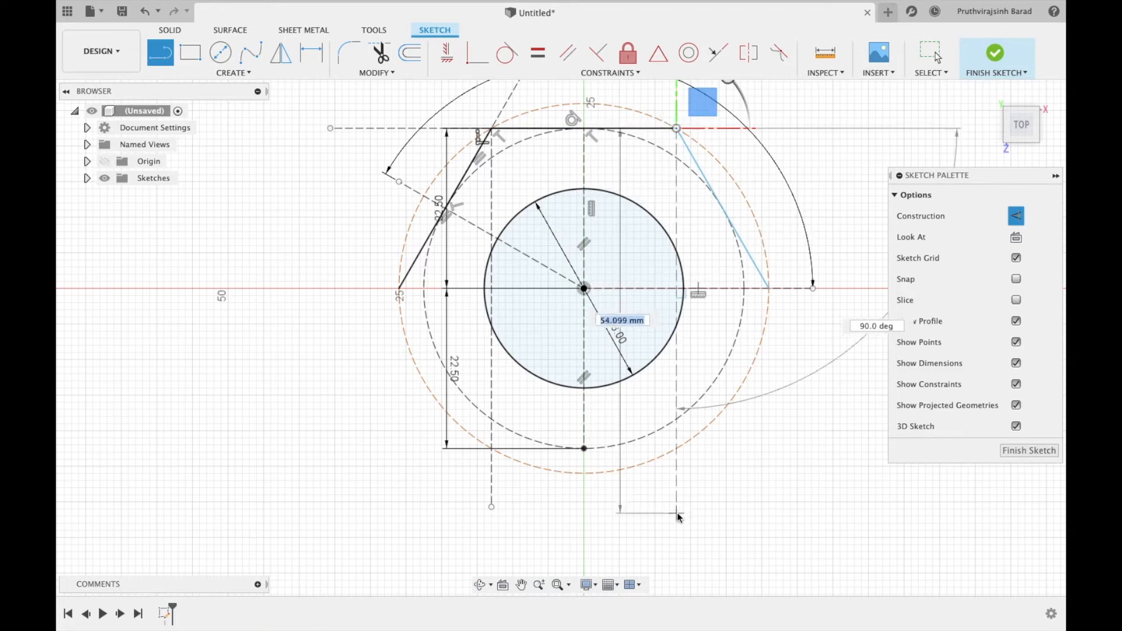
pyautogui.click(676, 513)
pyautogui.press('Escape')
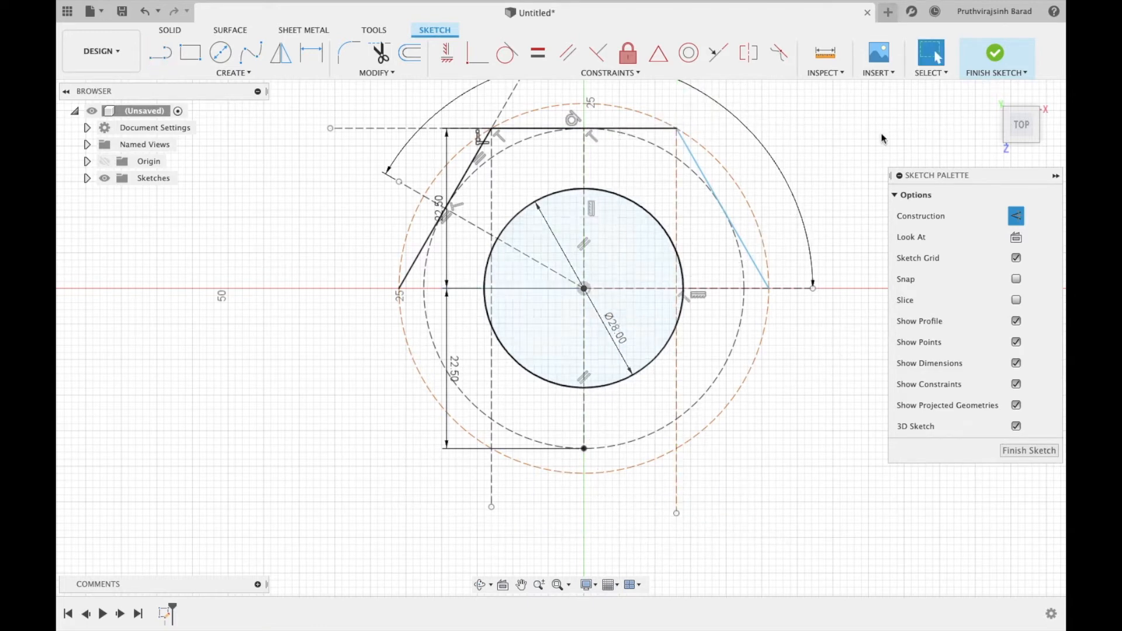
# - Draw the hexagon's three lower sides, linking the two horizontal-axis corners through the vertical construction lines' crossings with the outer circle, and finish the sketch
pyautogui.click(584, 288)
pyautogui.click(400, 289)
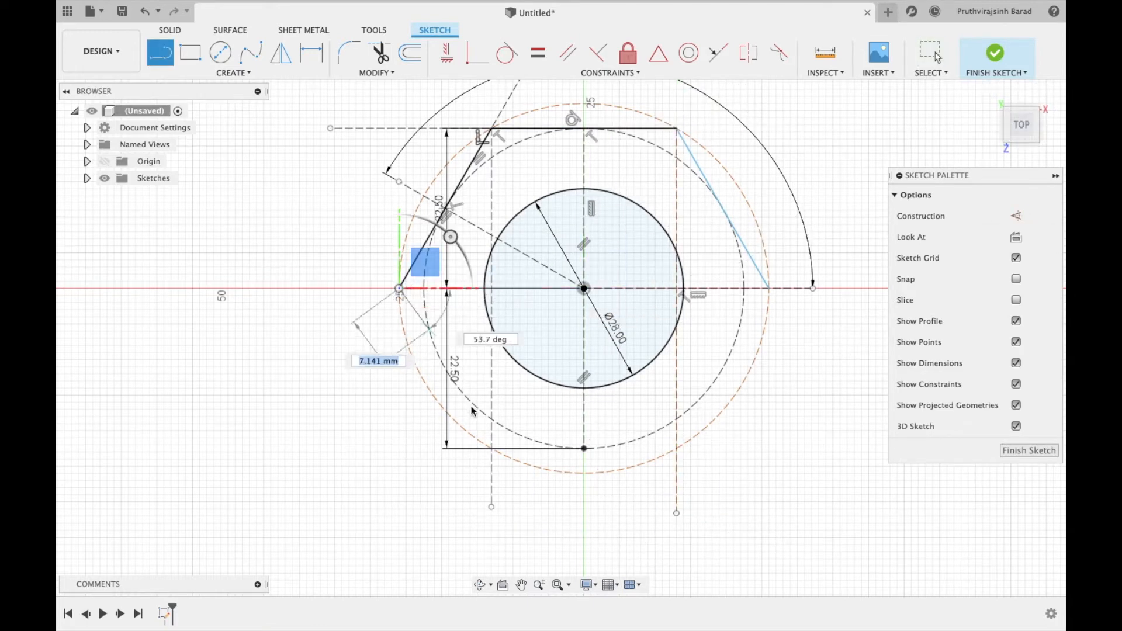
pyautogui.click(492, 448)
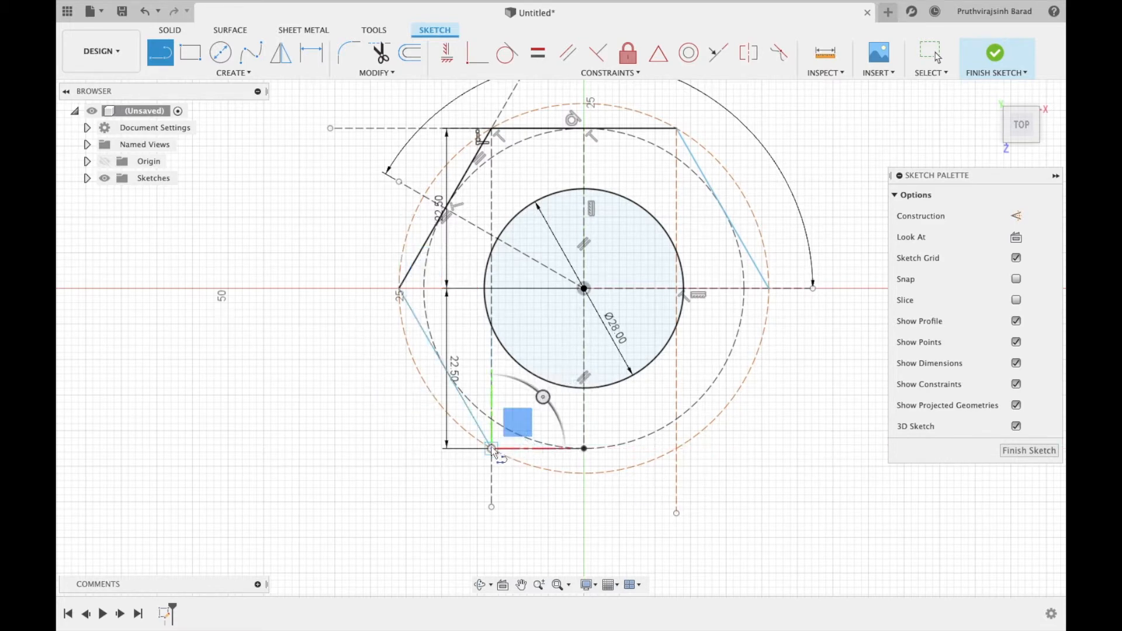
pyautogui.click(677, 448)
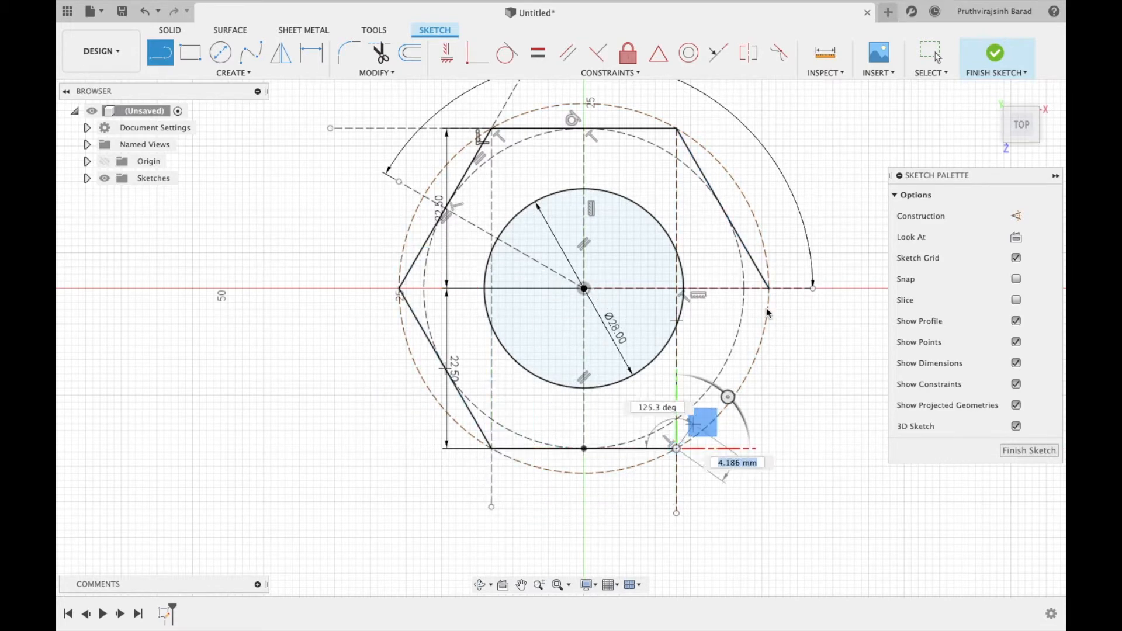
pyautogui.click(769, 288)
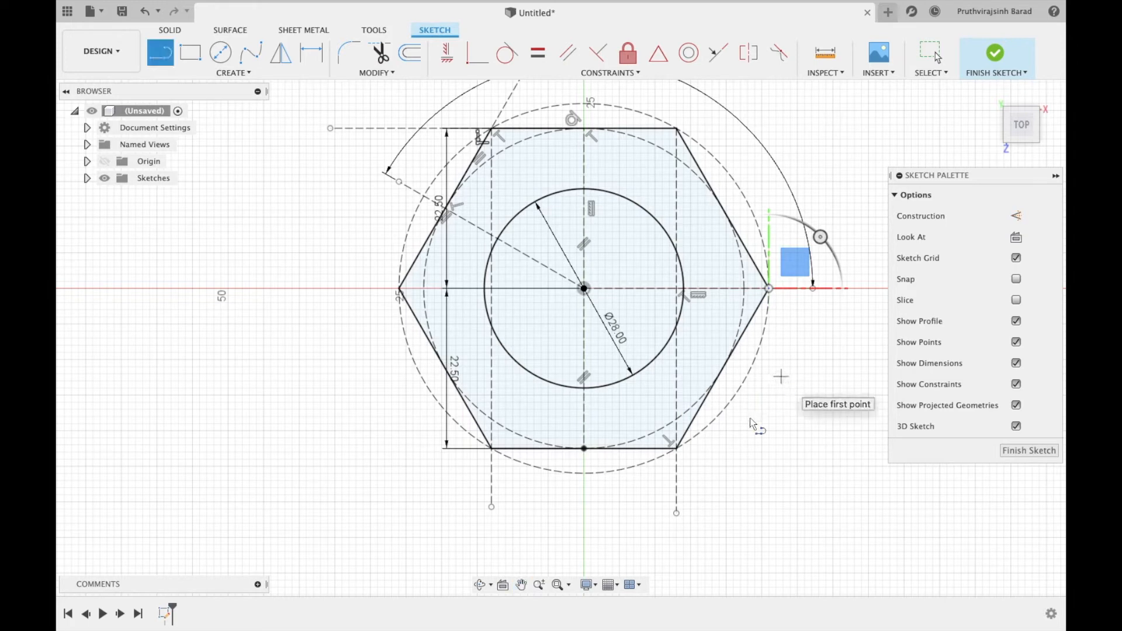
pyautogui.click(1017, 448)
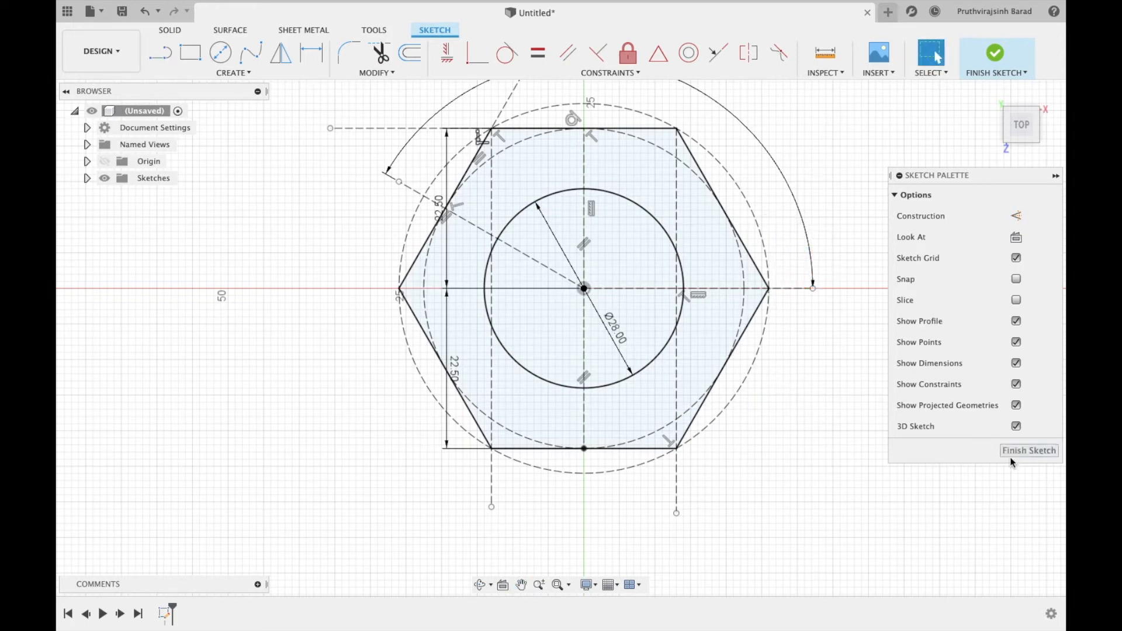
pyautogui.click(1015, 450)
# - Extrude the hexagonal ring profile around the hole 28 mm as a new body
pyautogui.click(479, 586)
pyautogui.moveTo(561, 421); pyautogui.dragTo(462, 337)
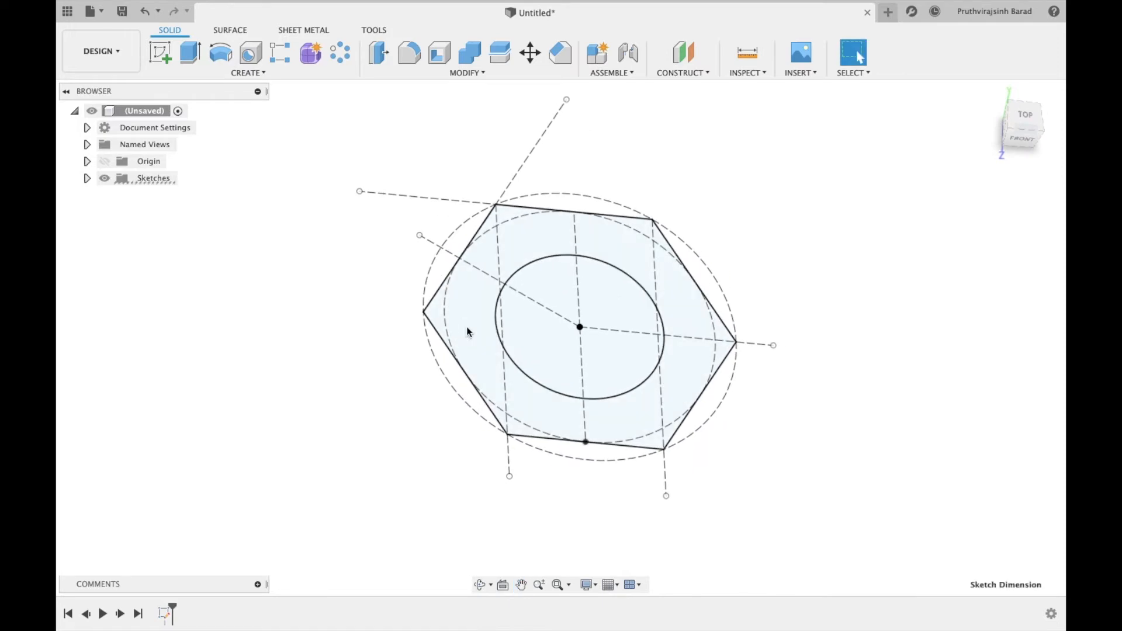
pyautogui.click(479, 328)
pyautogui.press('e')
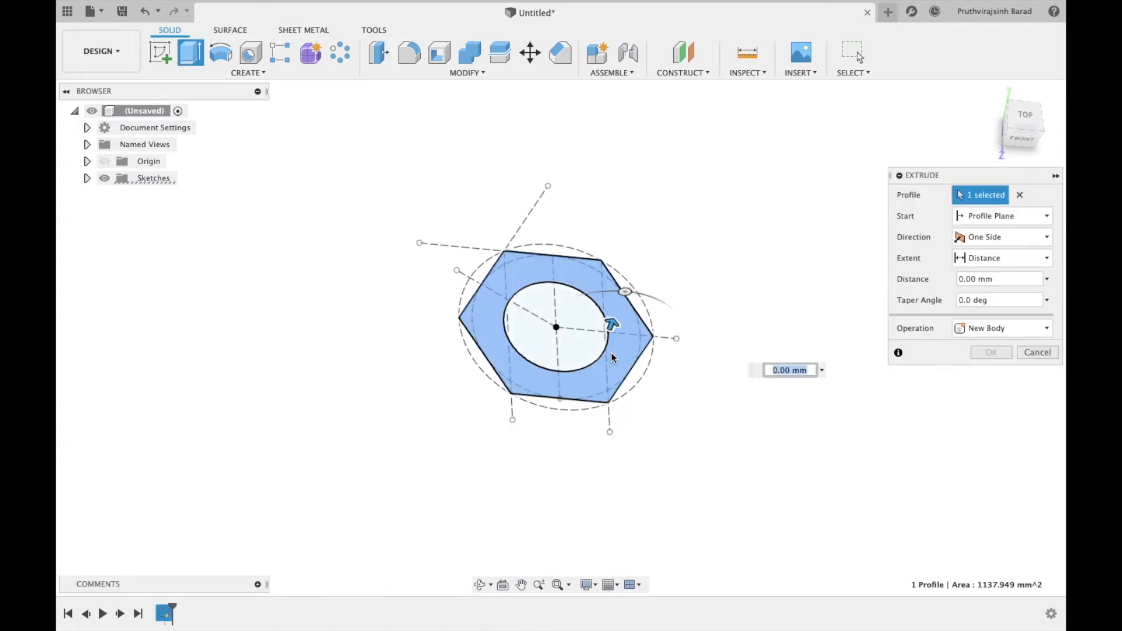
pyautogui.moveTo(619, 306); pyautogui.dragTo(612, 296)
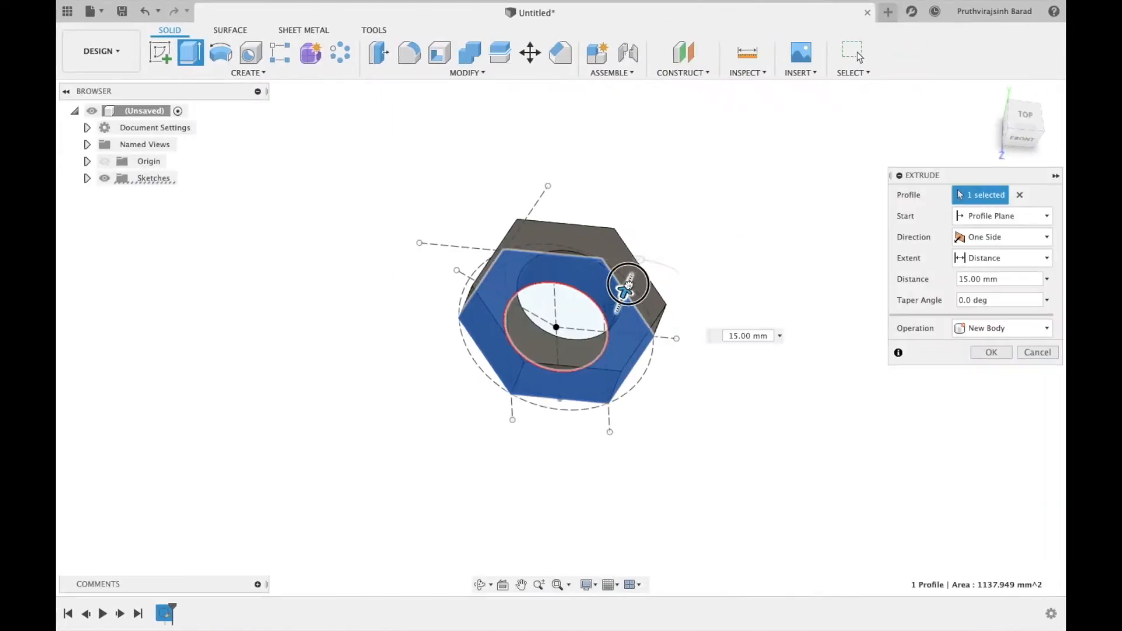
pyautogui.moveTo(628, 285); pyautogui.dragTo(634, 269)
pyautogui.write('28')
pyautogui.press('Return')
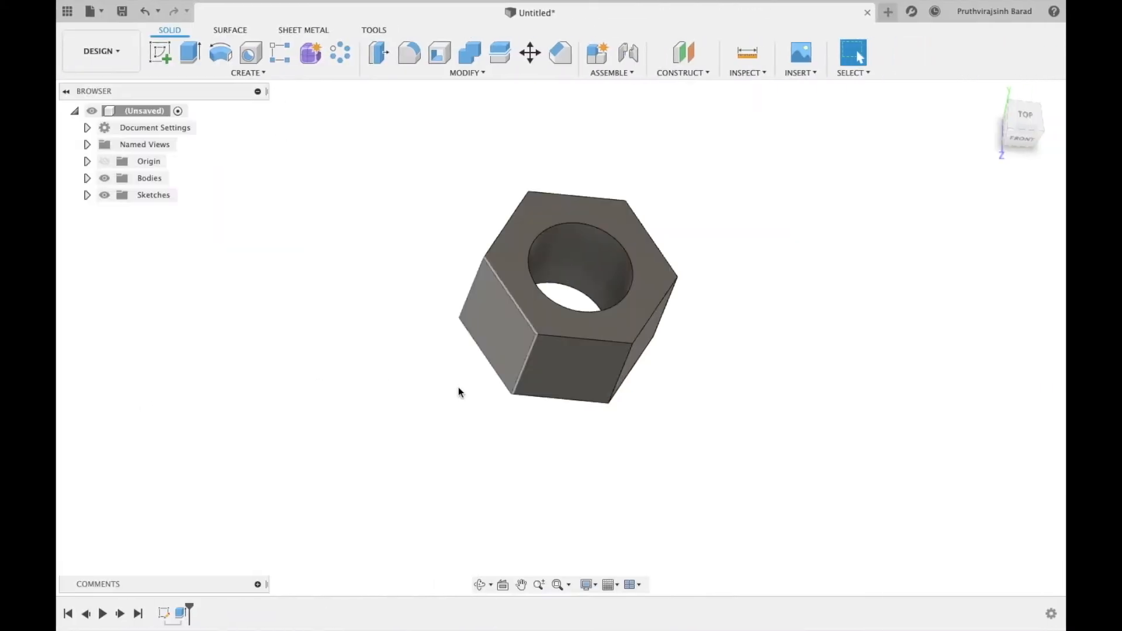
# - Show the origin planes and start a new sketch on the XY plane through the nut's centre
pyautogui.click(570, 372)
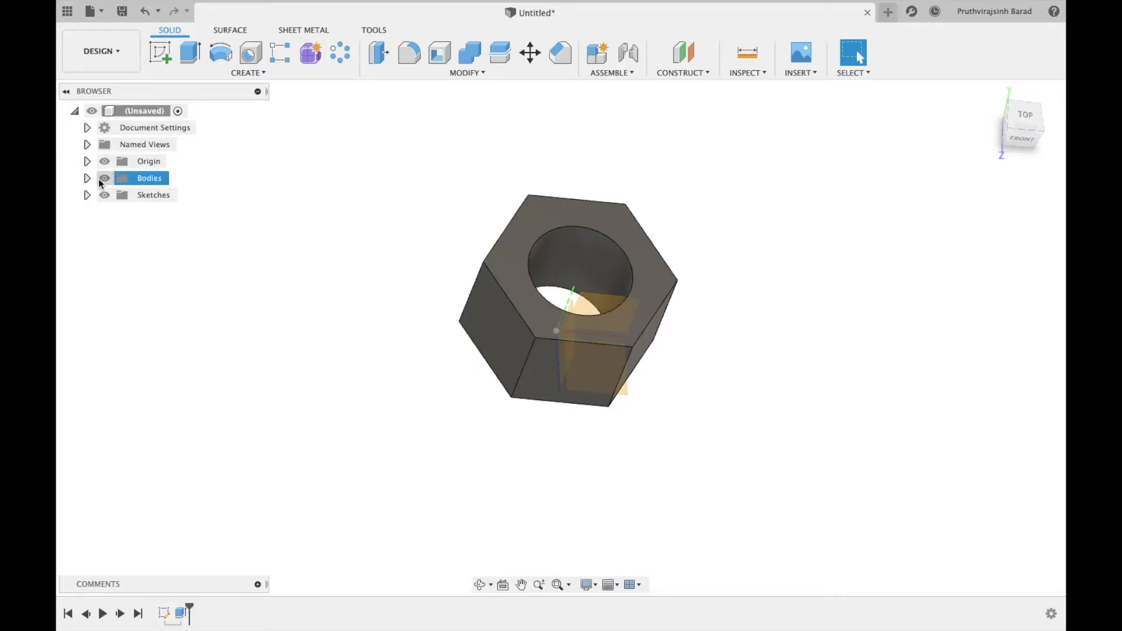
pyautogui.click(597, 305)
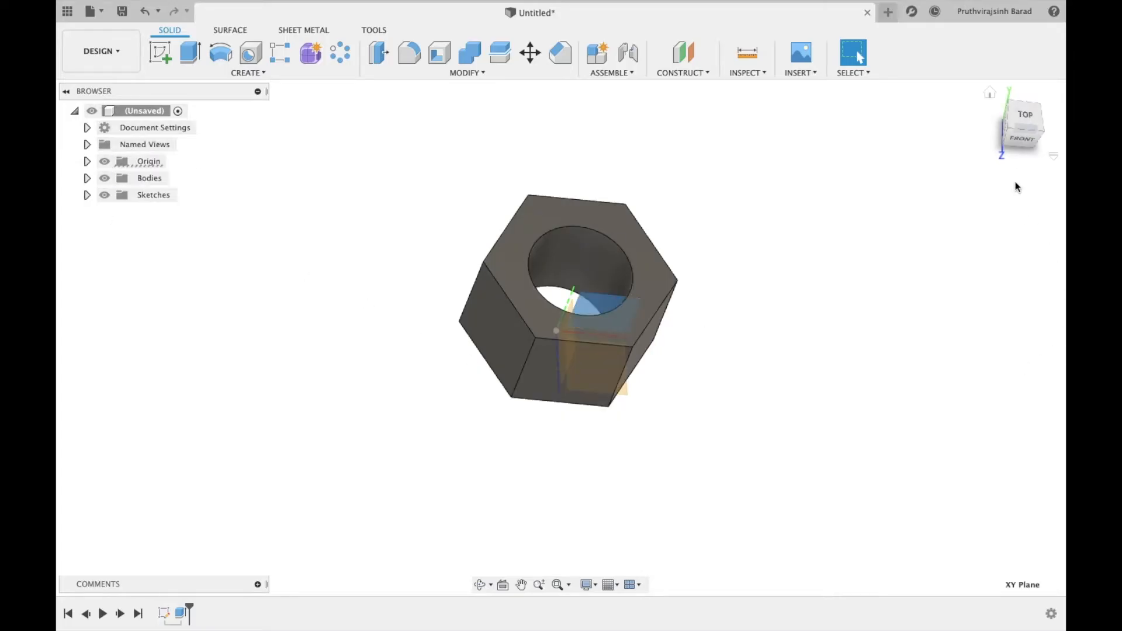
pyautogui.click(161, 52)
pyautogui.moveTo(682, 392); pyautogui.dragTo(677, 450, button='middle')
pyautogui.scroll(8, 441, 308)
pyautogui.moveTo(426, 307); pyautogui.dragTo(276, 300, button='middle')
pyautogui.scroll(-3, 275, 300)
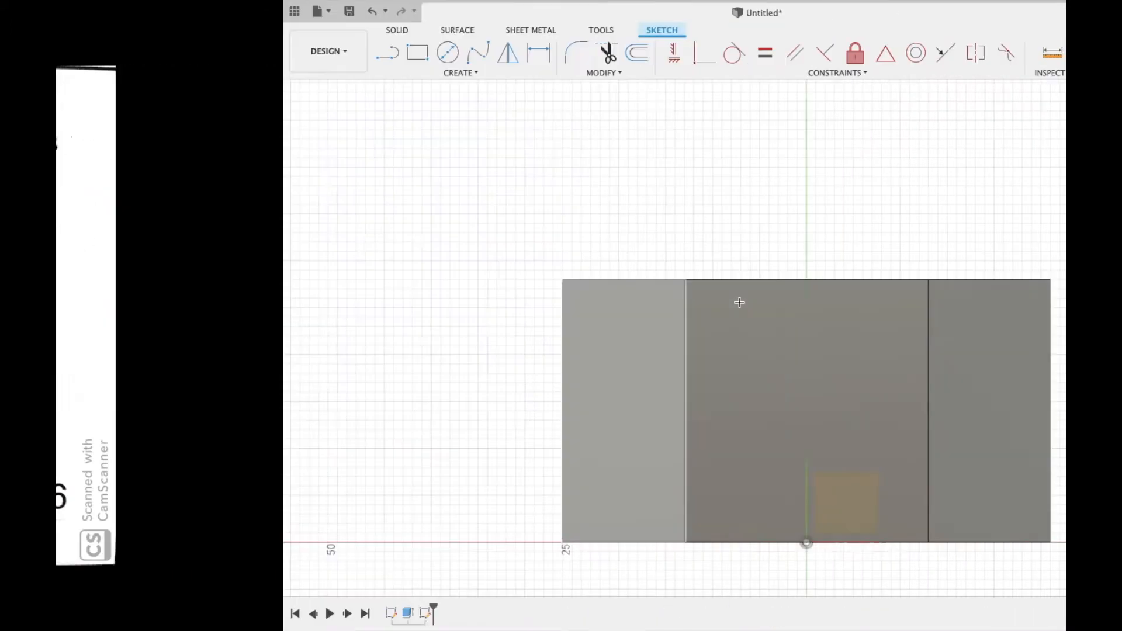
pyautogui.press('l')
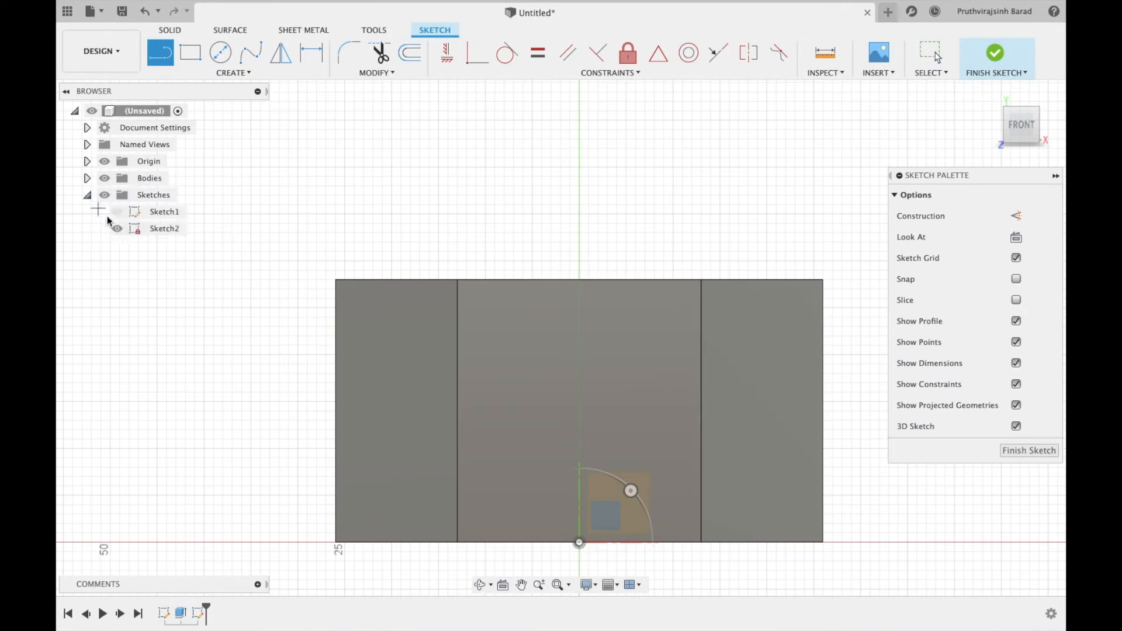
pyautogui.click(575, 280)
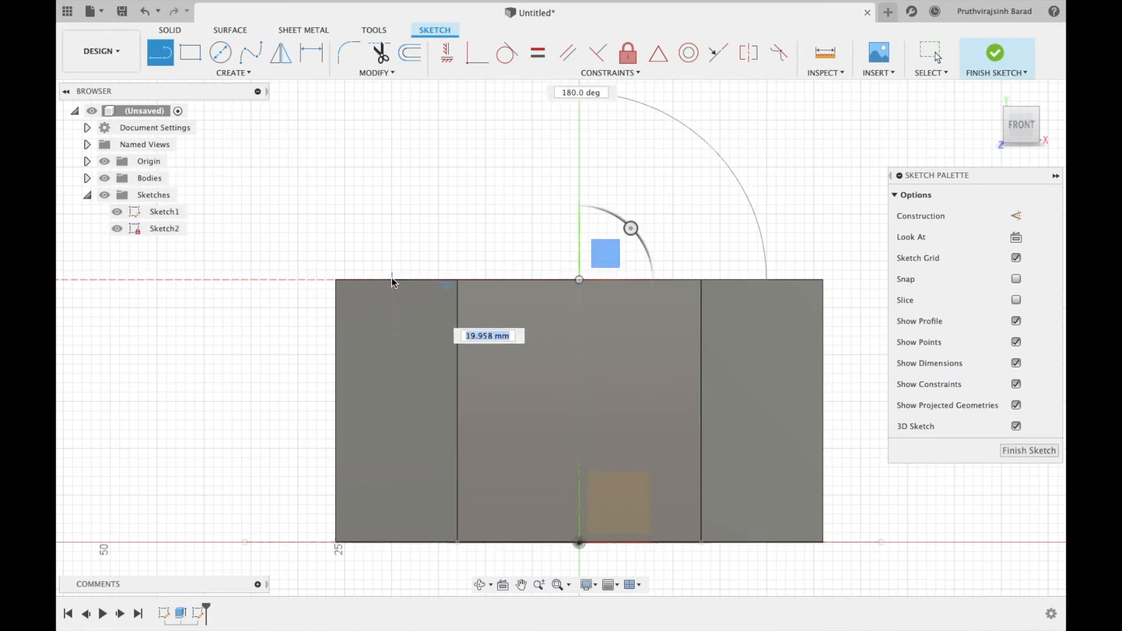
pyautogui.click(482, 585)
pyautogui.moveTo(503, 358); pyautogui.dragTo(502, 285)
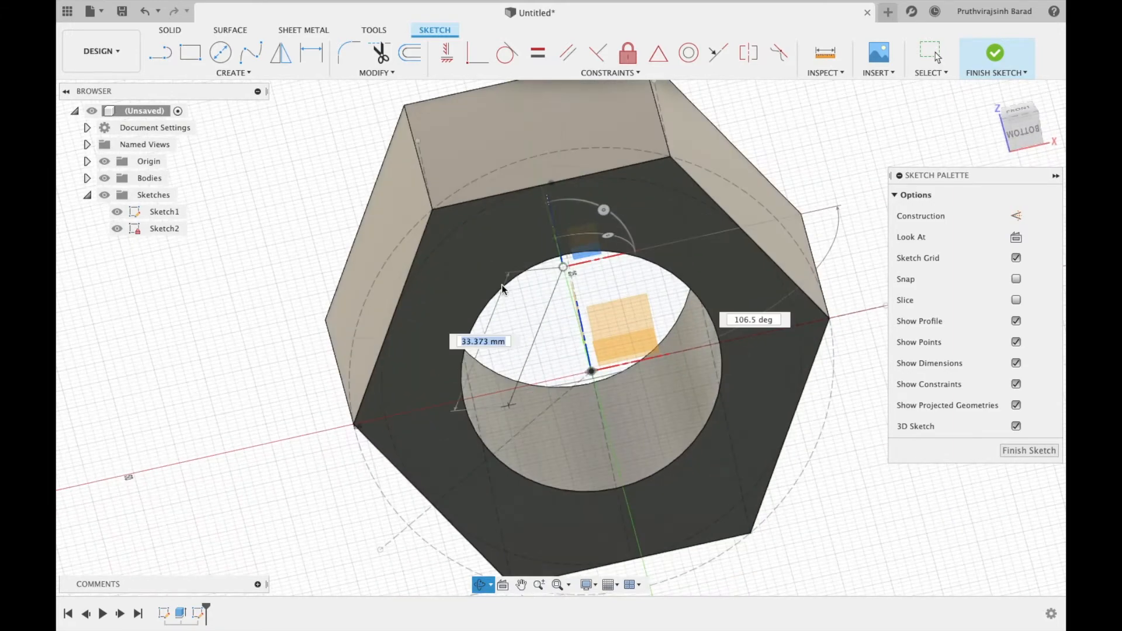
pyautogui.press('Escape')
pyautogui.press('Escape')
# - Show the first sketch and draw a line along the horizontal axis from the origin to the inner construction circle
pyautogui.click(479, 585)
pyautogui.moveTo(467, 304); pyautogui.dragTo(379, 216)
pyautogui.click(521, 586)
pyautogui.press('Escape')
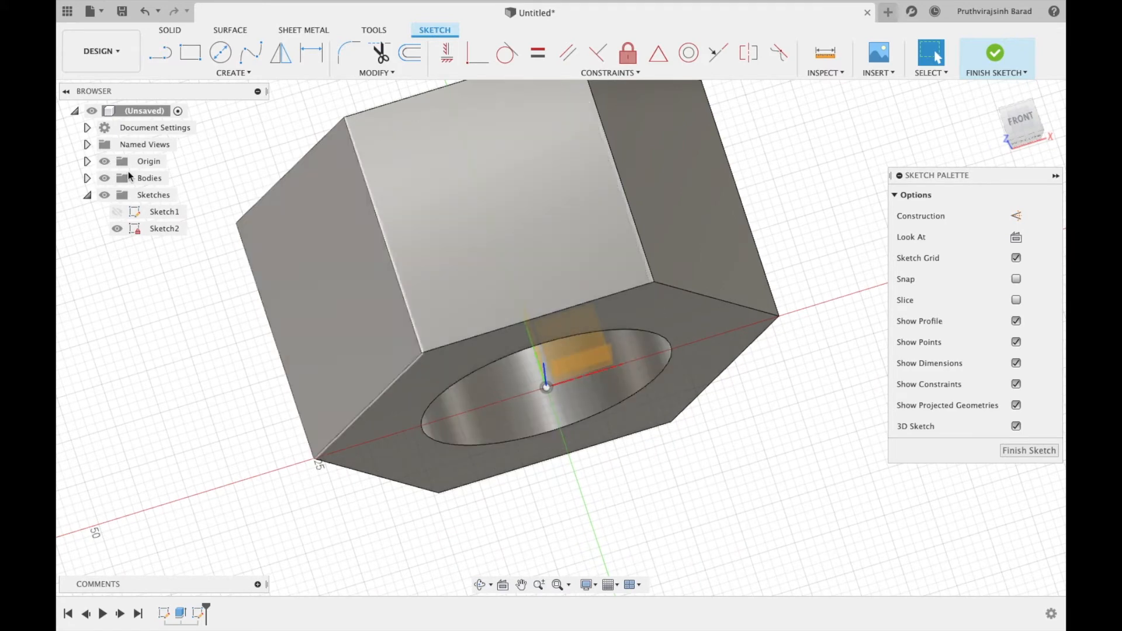
pyautogui.click(117, 212)
pyautogui.press('l')
pyautogui.click(547, 388)
pyautogui.click(345, 449)
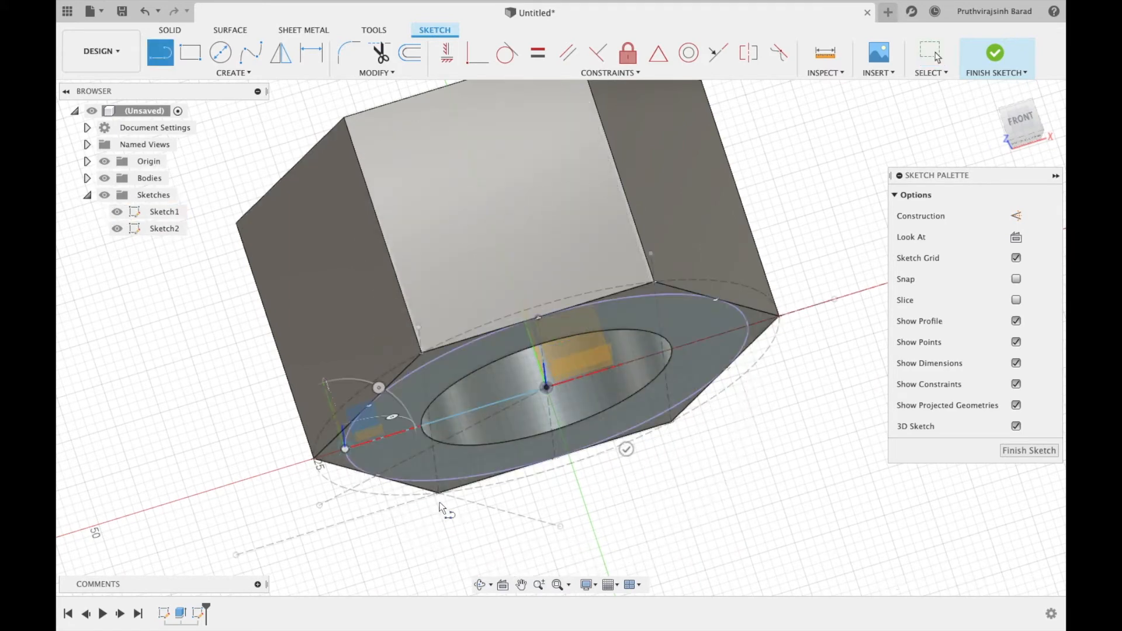
pyautogui.press('Escape')
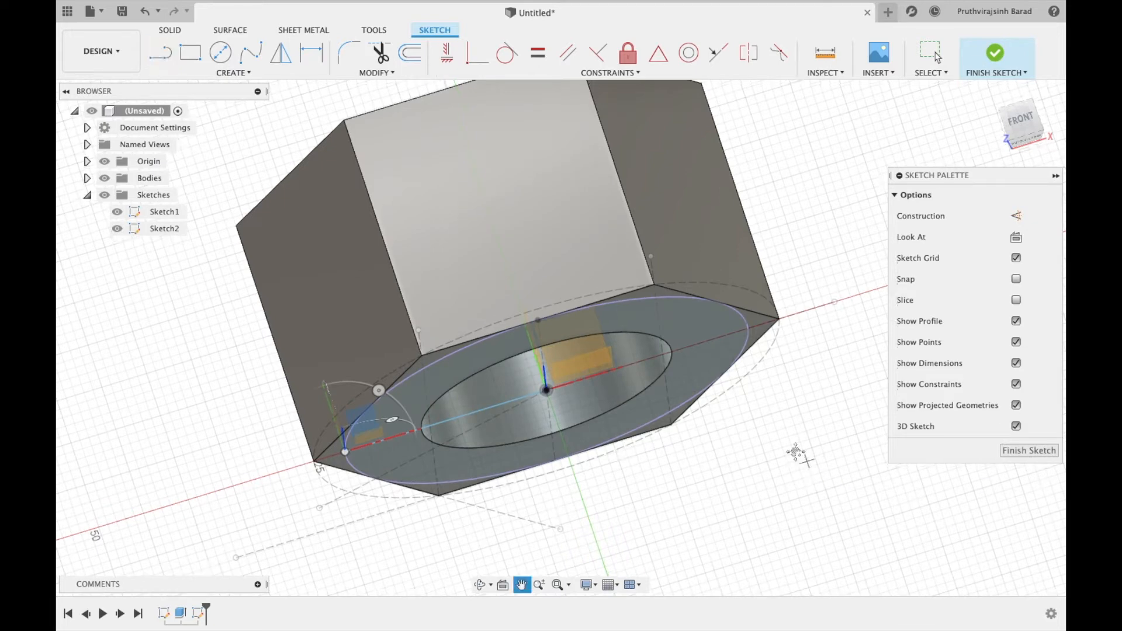
# - In the front view, draw a slanted line at 135° from the horizontal line's outer end to just past the nut's side edge
pyautogui.click(1021, 126)
pyautogui.moveTo(411, 387); pyautogui.dragTo(548, 377, button='middle')
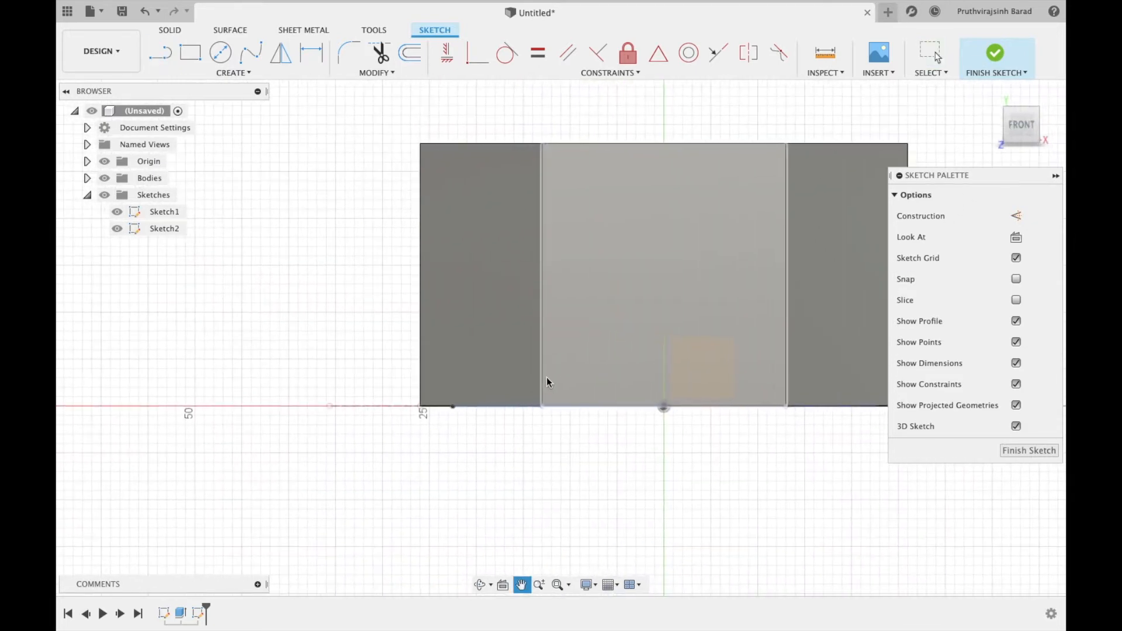
pyautogui.press('l')
pyautogui.scroll(3, 444, 427)
pyautogui.scroll(3, 445, 427)
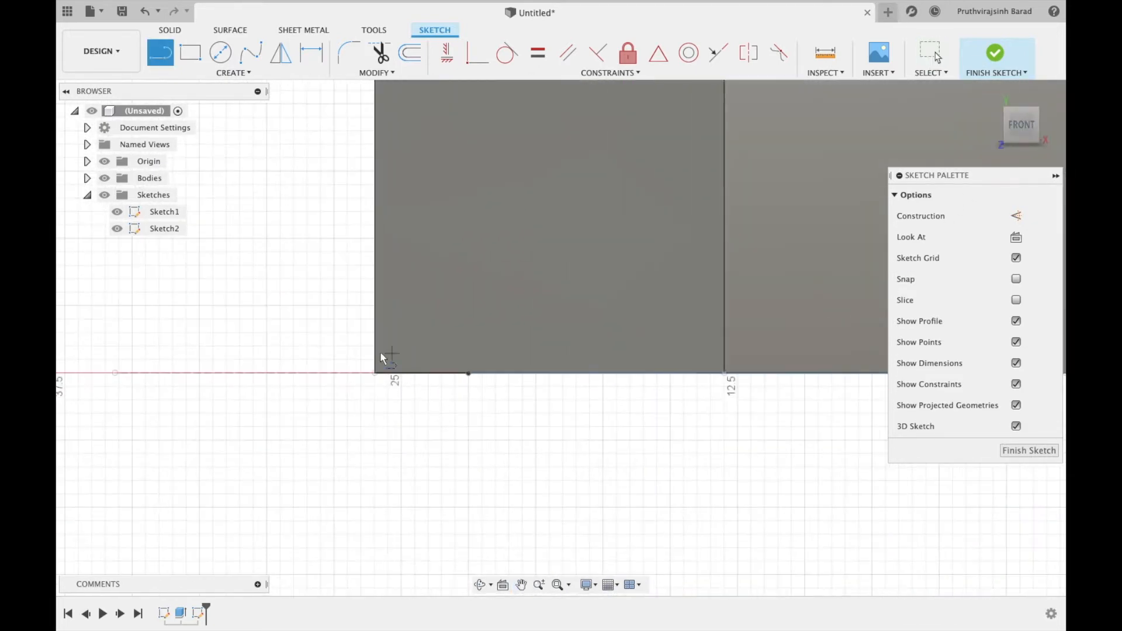
pyautogui.click(469, 373)
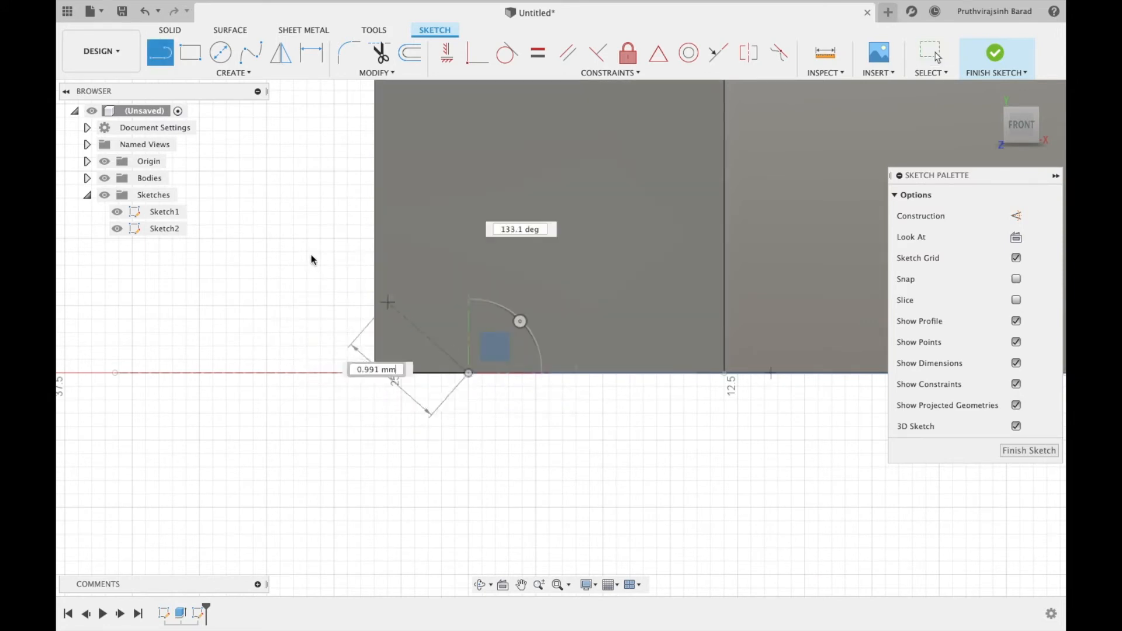
pyautogui.press('Tab')
pyautogui.write('135')
pyautogui.press('Return')
pyautogui.press('Escape')
# - Close the corner triangle with a vertical line down to the horizontal axis and a line back to the slanted line's start
pyautogui.press('l')
pyautogui.click(369, 273)
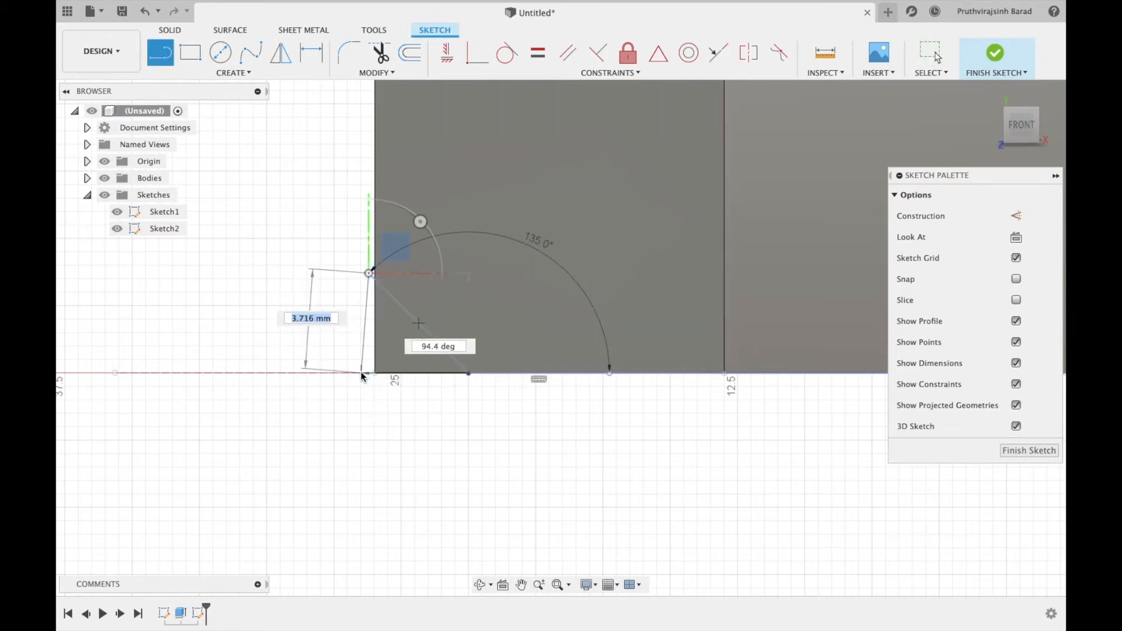
pyautogui.click(367, 375)
pyautogui.click(469, 373)
# - Draw a 28 mm vertical construction line upward from the triangle's inner corner to the nut's upper edge
pyautogui.scroll(-5, 433, 300)
pyautogui.moveTo(423, 185); pyautogui.dragTo(362, 468, button='middle')
pyautogui.scroll(-1, 362, 464)
pyautogui.moveTo(365, 342)
pyautogui.mouseDown(button='middle')
pyautogui.moveTo(377, 190)
pyautogui.moveTo(432, 274)
pyautogui.mouseUp(button='middle')
pyautogui.click(403, 461)
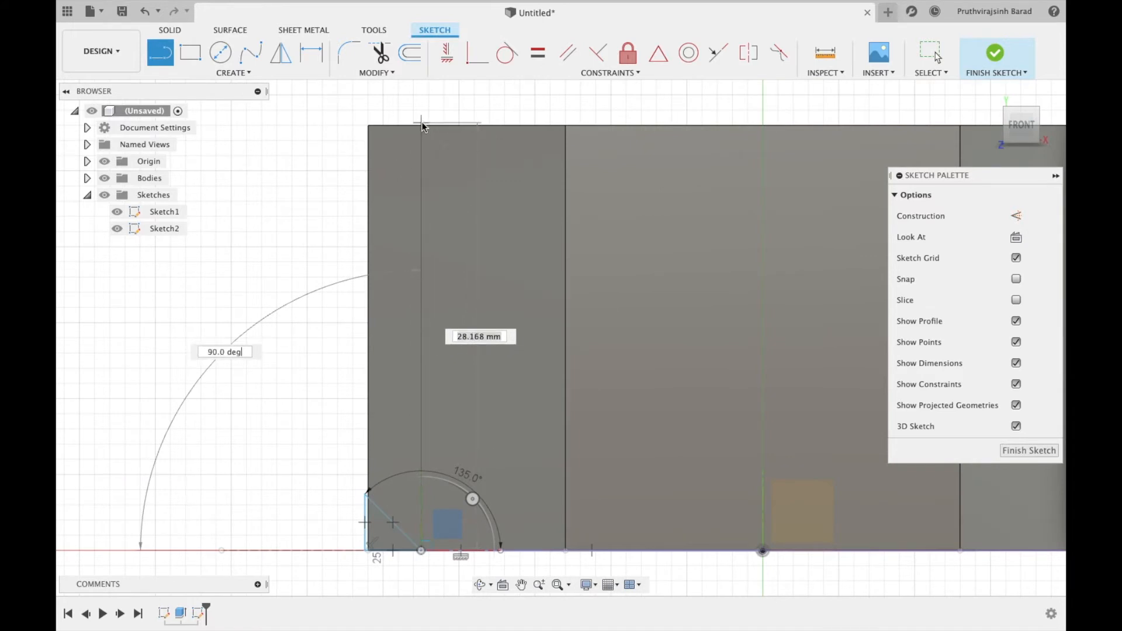
pyautogui.click(1017, 215)
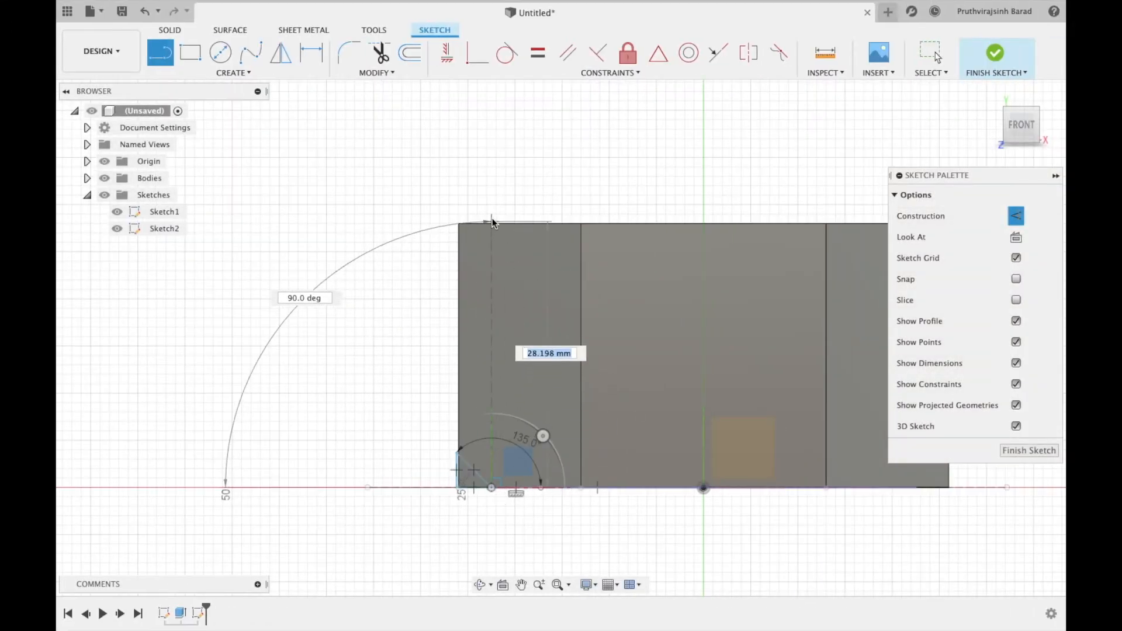
pyautogui.write('8')
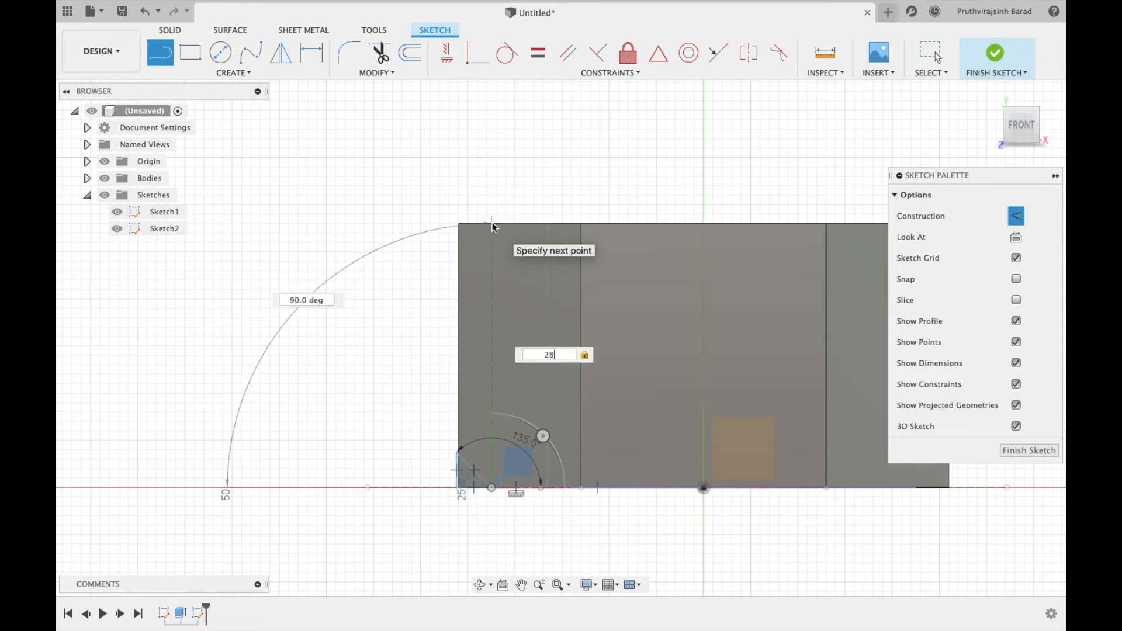
pyautogui.press('Return')
pyautogui.press('Escape')
# - Start a line at the top end of the 28 mm construction line and turn off construction mode
pyautogui.click(492, 223)
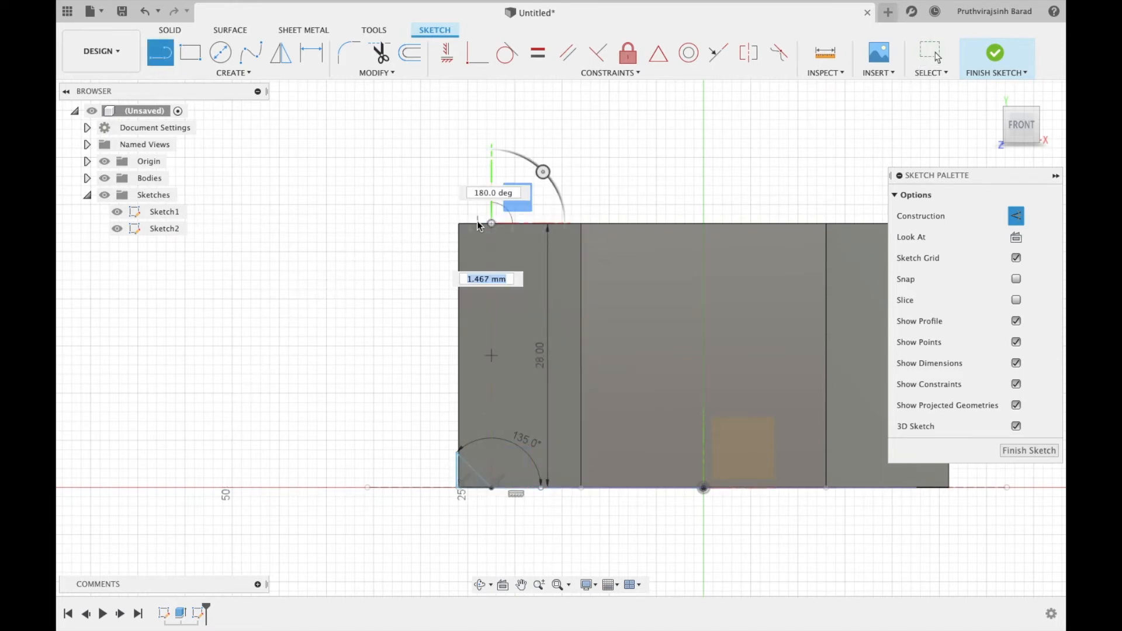
pyautogui.scroll(5, 480, 225)
pyautogui.scroll(-2, 482, 225)
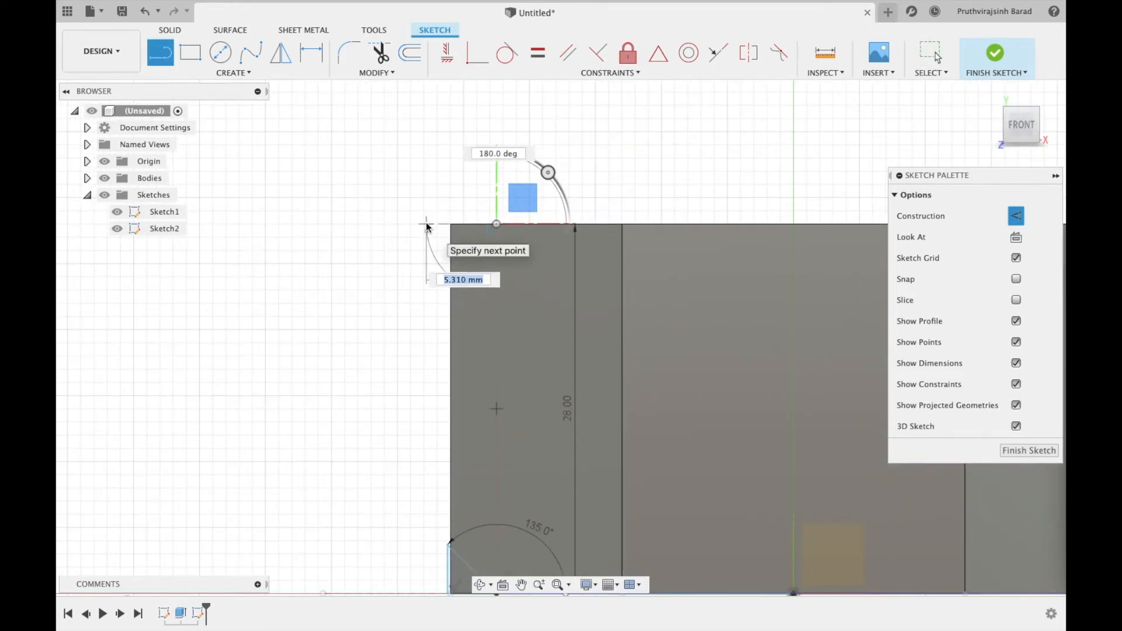
pyautogui.scroll(-2, 497, 311)
pyautogui.moveTo(496, 313); pyautogui.dragTo(501, 237, button='middle')
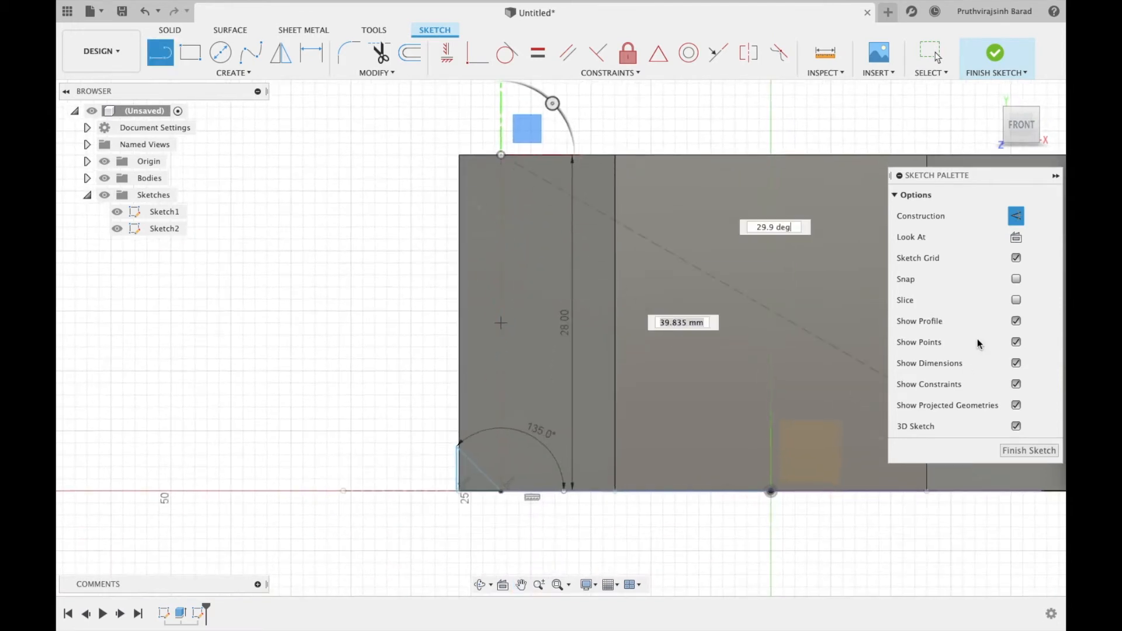
pyautogui.click(1016, 215)
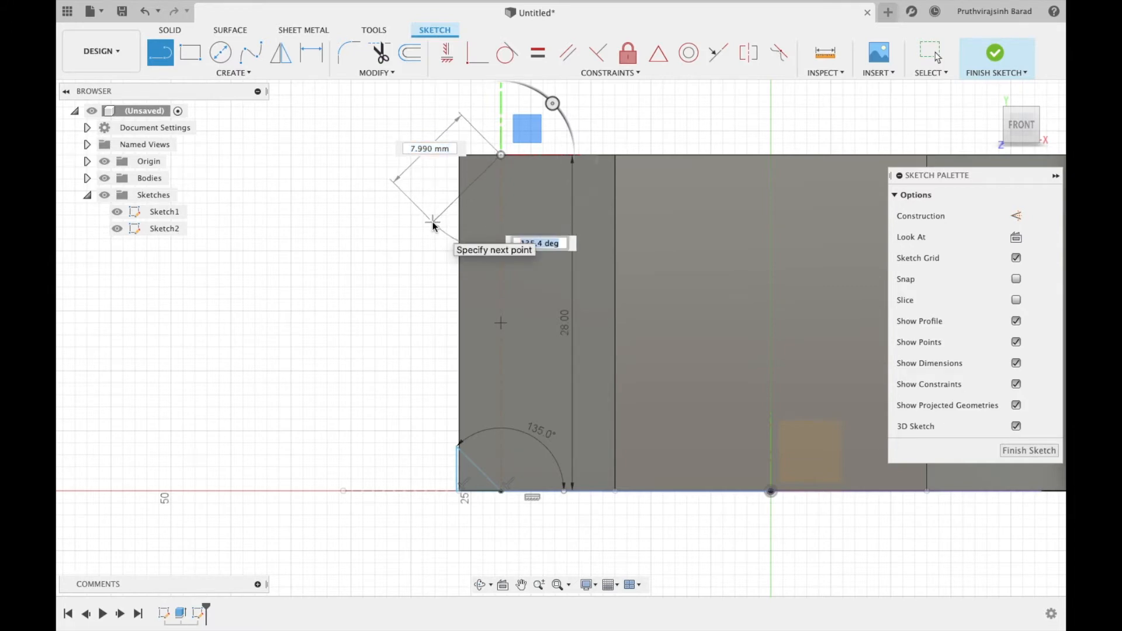
pyautogui.press('Tab')
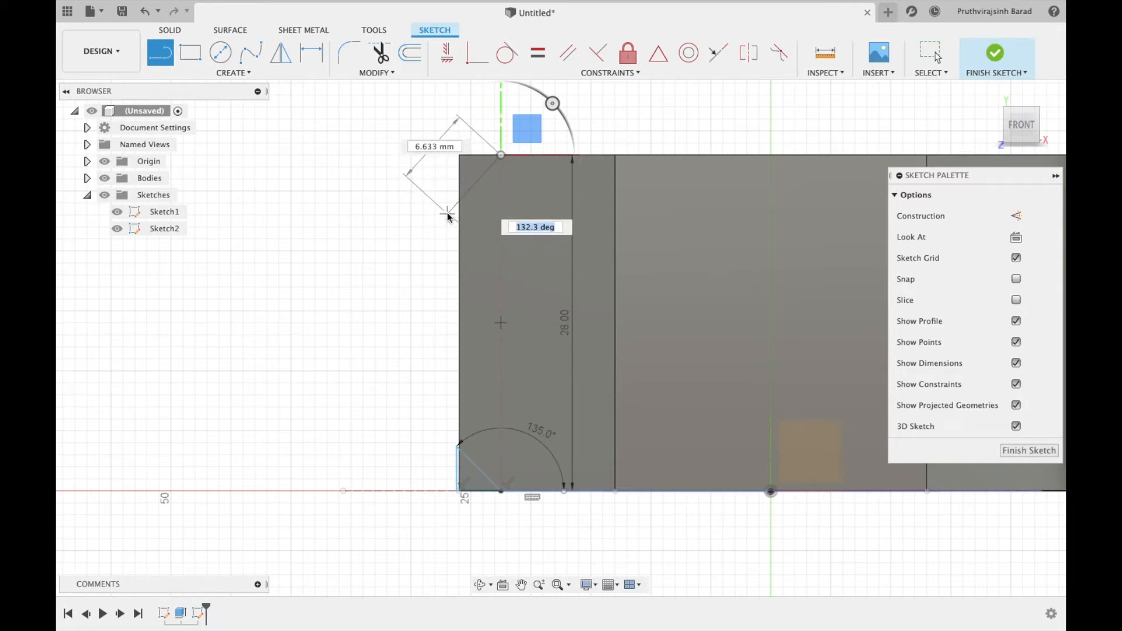
pyautogui.scroll(3, 448, 217)
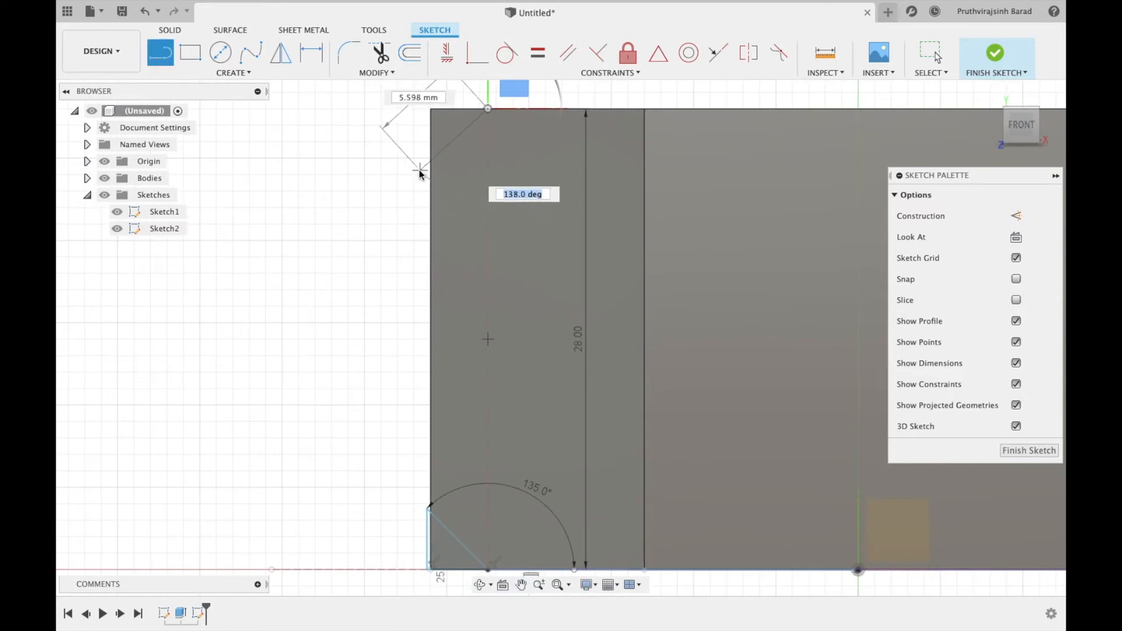
pyautogui.write('6')
pyautogui.press('Tab')
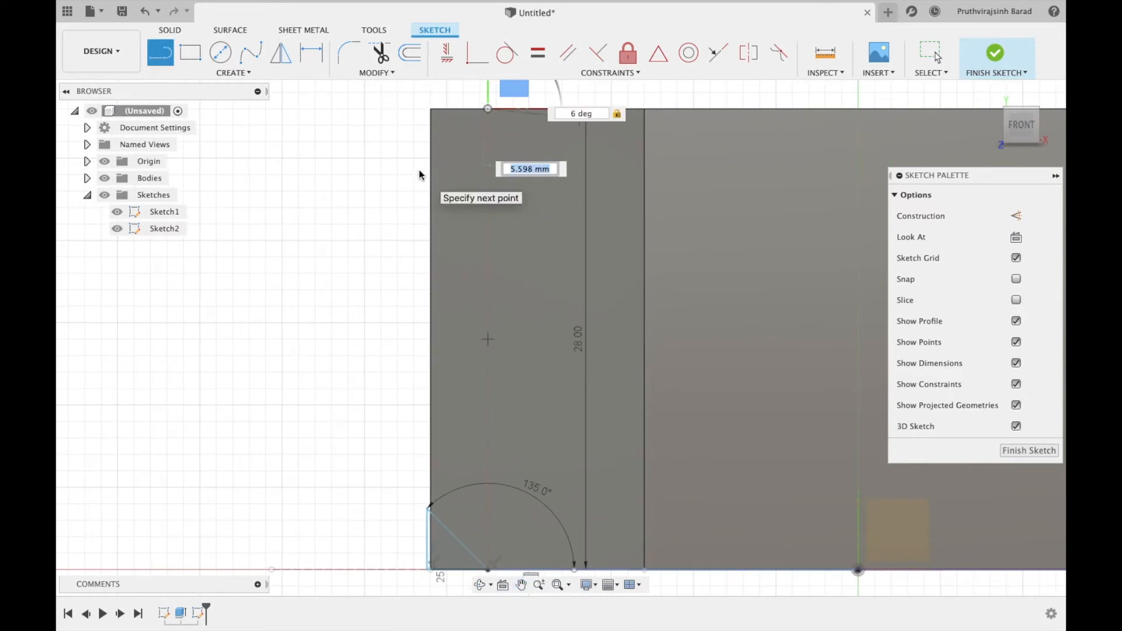
pyautogui.write('135')
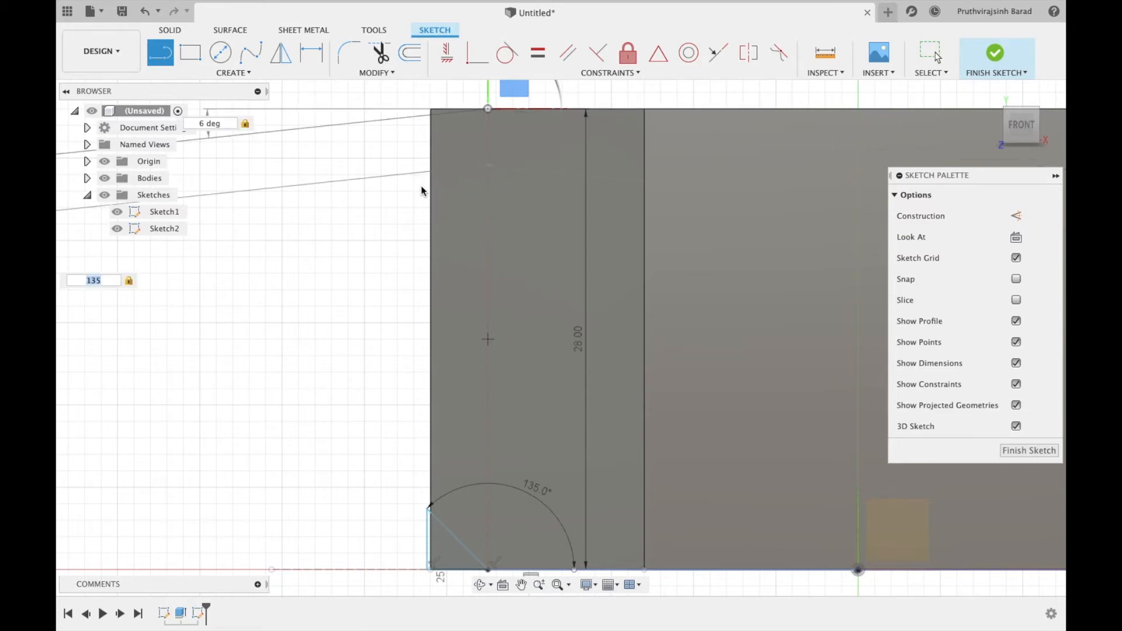
pyautogui.scroll(-3, 422, 191)
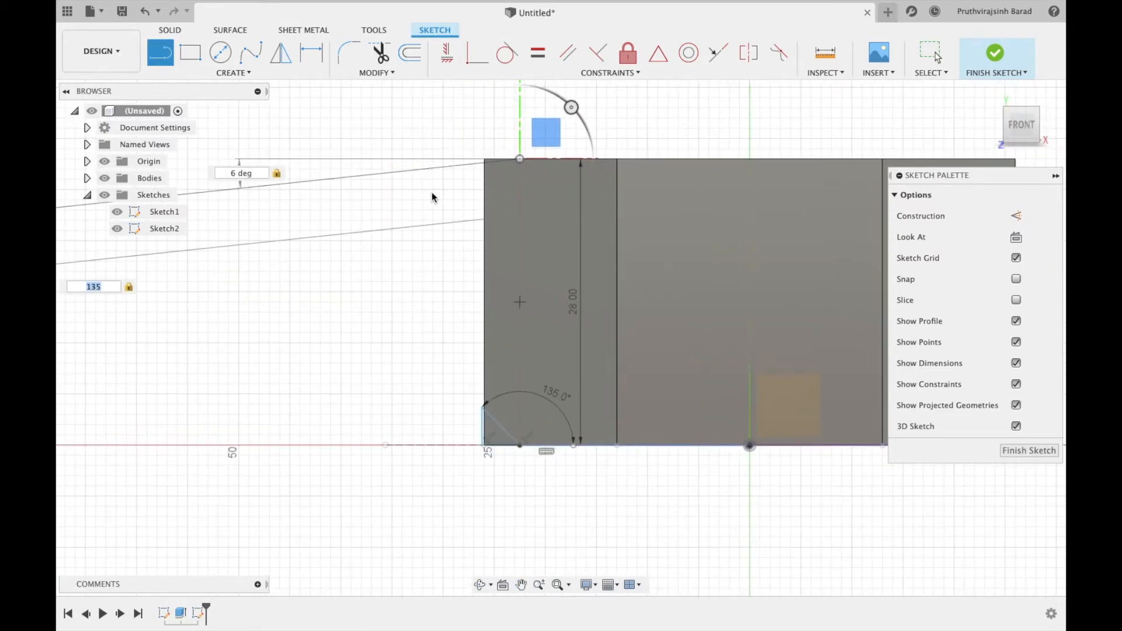
pyautogui.press('Escape')
# - Draw a slanted line at 135° from the construction line's upper end to just past the nut's side edge
pyautogui.press('l')
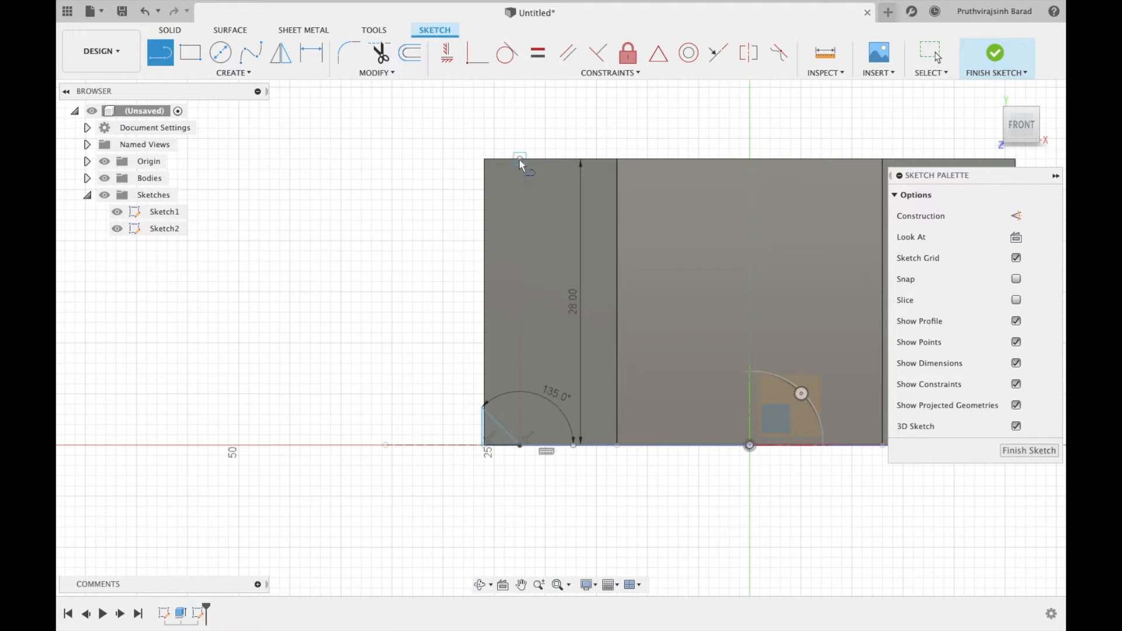
pyautogui.click(520, 158)
pyautogui.press('Tab')
pyautogui.write('135')
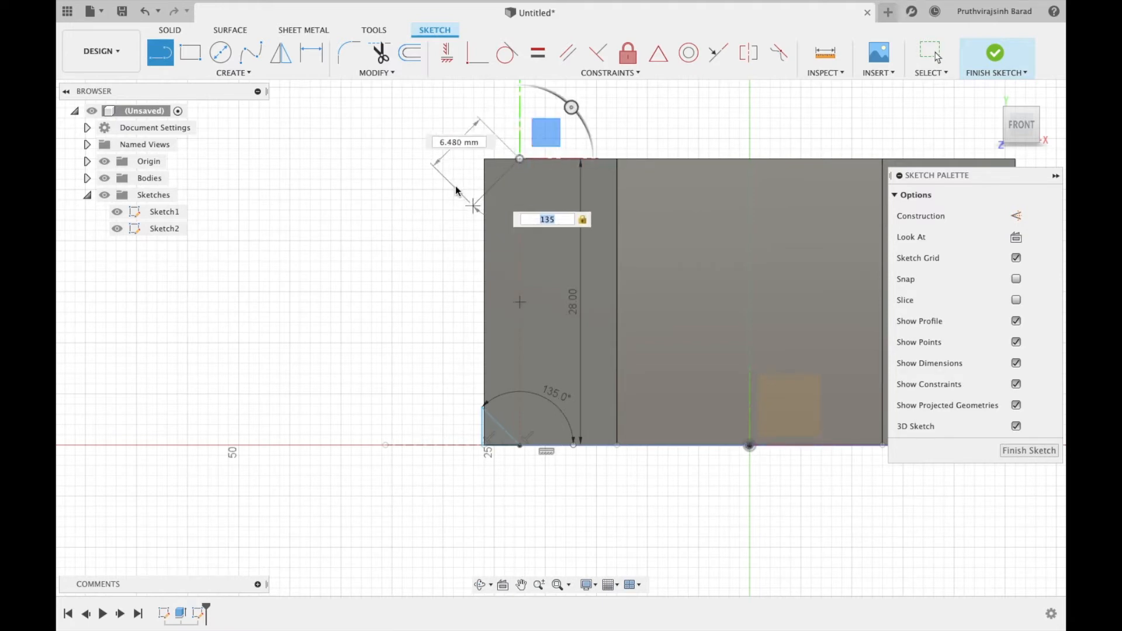
pyautogui.scroll(2, 474, 191)
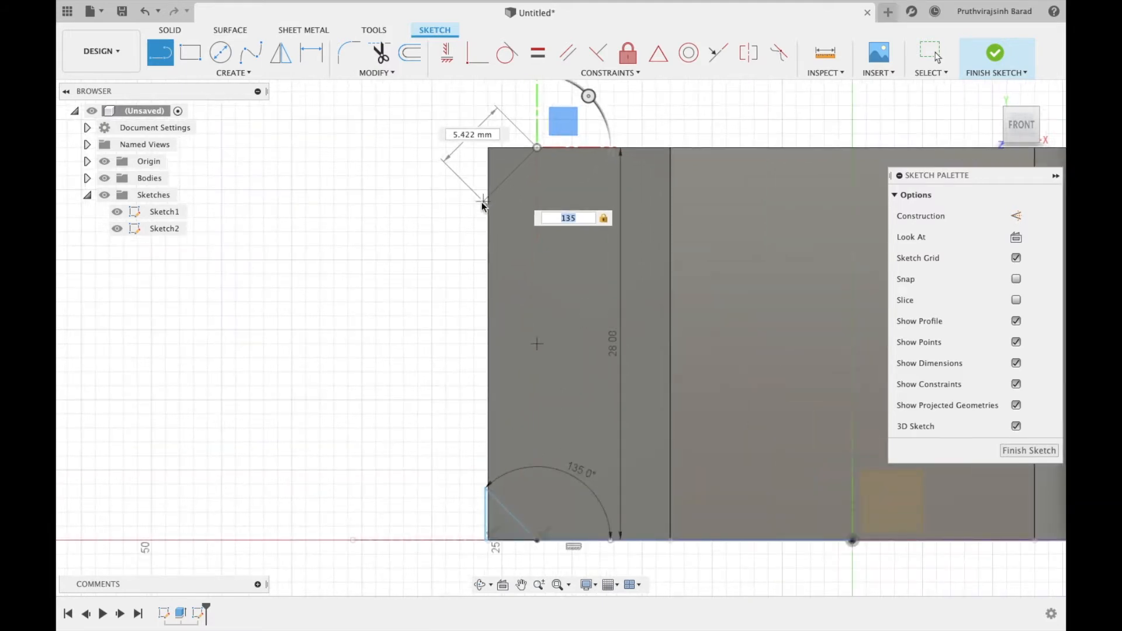
pyautogui.click(488, 199)
# - Close the upper corner triangle with a vertical line and a line along the nut's upper edge, and finish the sketch
pyautogui.scroll(2, 536, 160)
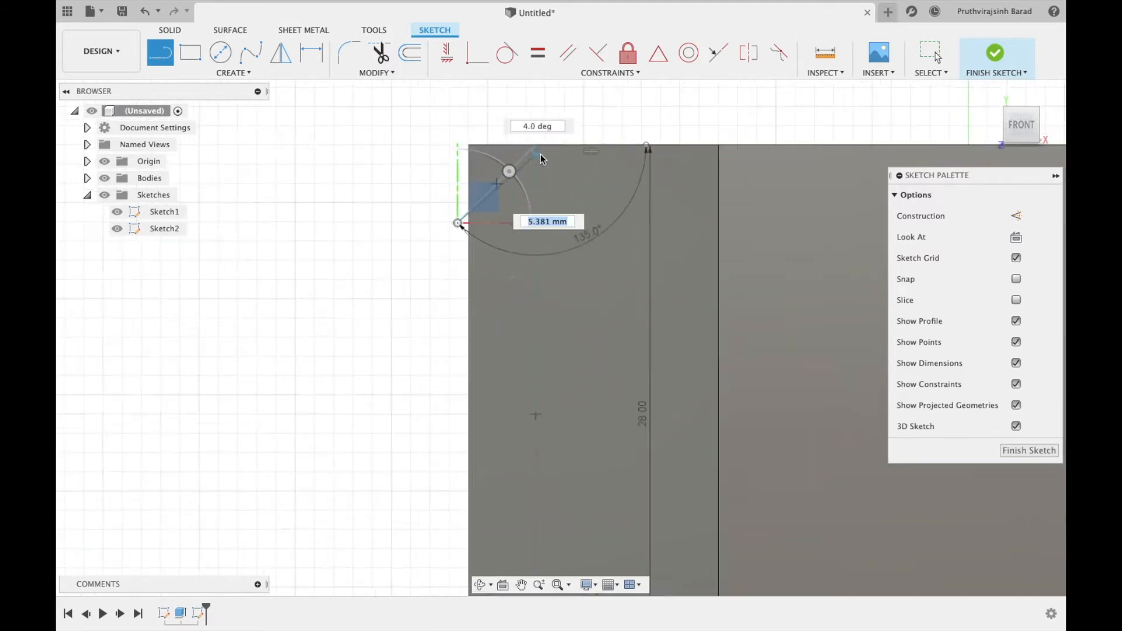
pyautogui.click(447, 145)
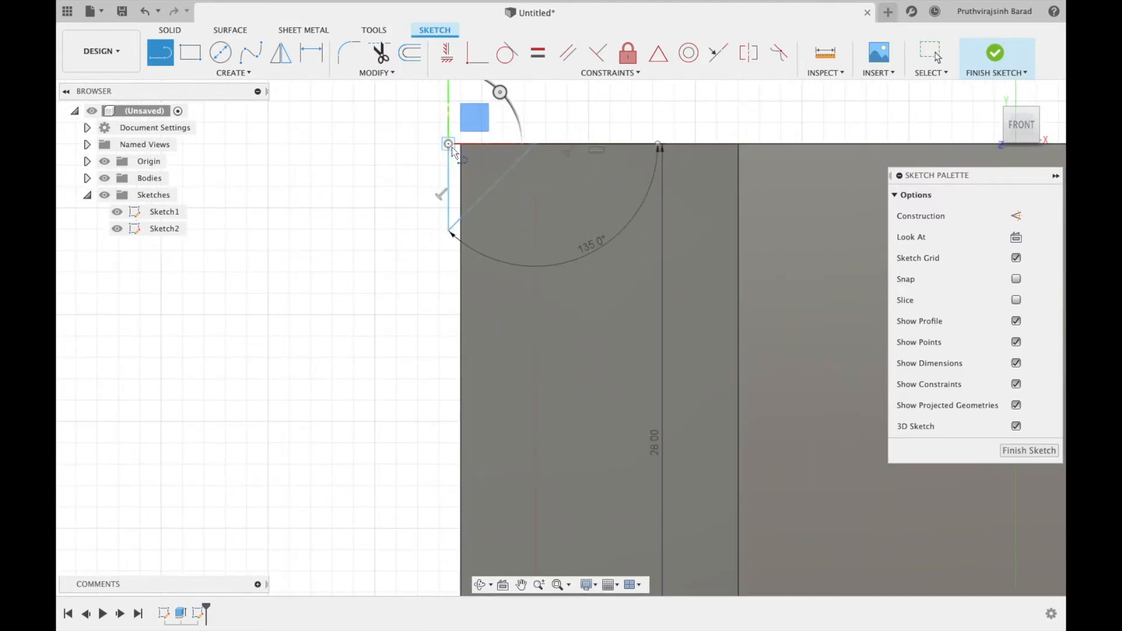
pyautogui.scroll(-3, 677, 344)
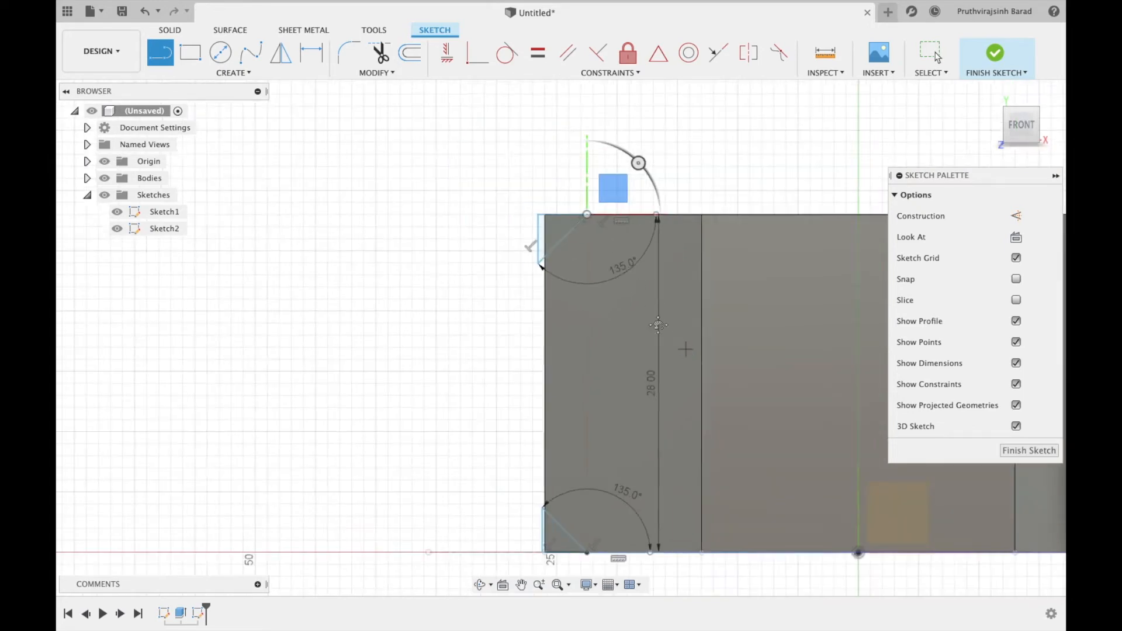
pyautogui.click(1029, 450)
# - Hide Sketch1 and the nut body, and select both triangular corner profiles
pyautogui.click(480, 585)
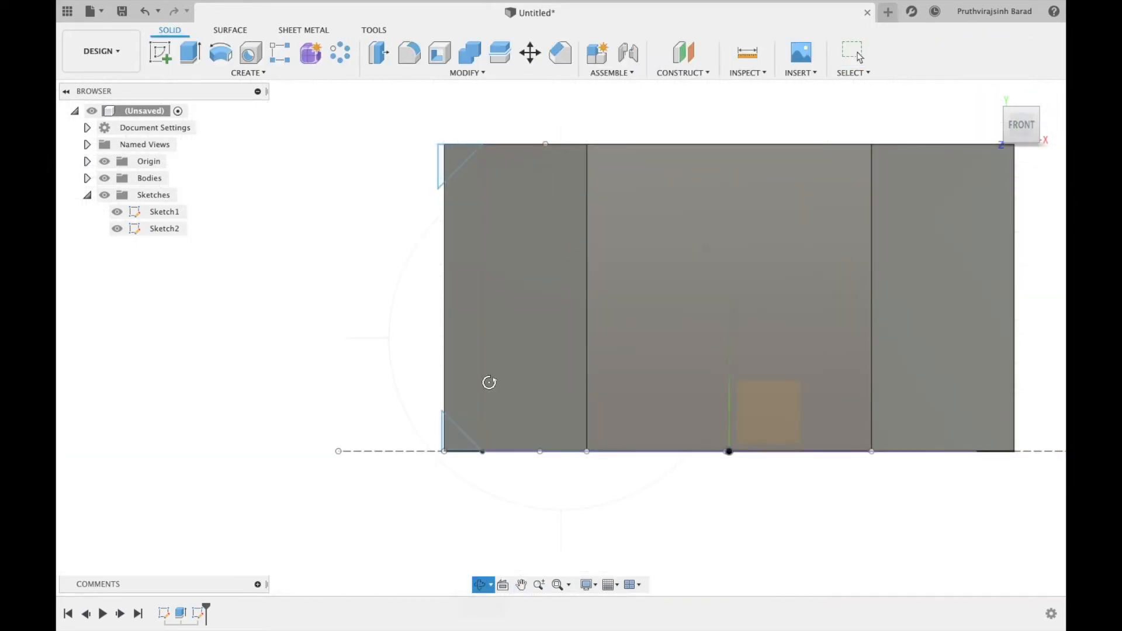
pyautogui.moveTo(502, 345); pyautogui.dragTo(578, 401)
pyautogui.moveTo(579, 401)
pyautogui.mouseDown(button='middle')
pyautogui.moveTo(461, 298)
pyautogui.moveTo(474, 316)
pyautogui.mouseUp(button='middle')
pyautogui.scroll(5, 461, 298)
pyautogui.scroll(-5, 448, 250)
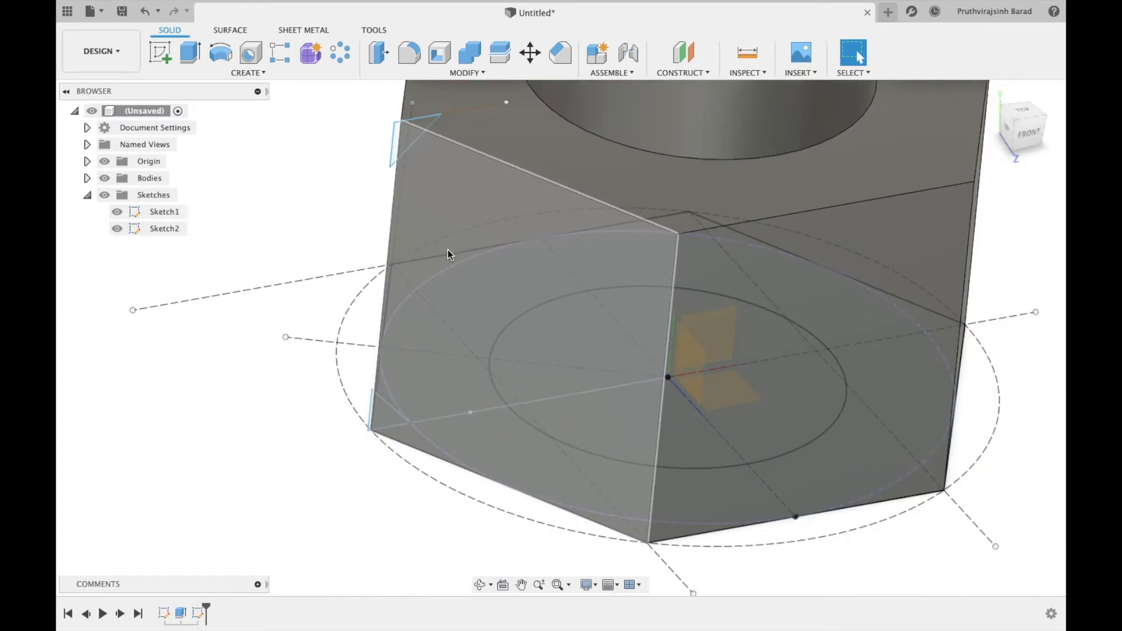
pyautogui.press('Escape')
pyautogui.click(117, 212)
pyautogui.click(104, 178)
pyautogui.click(421, 183)
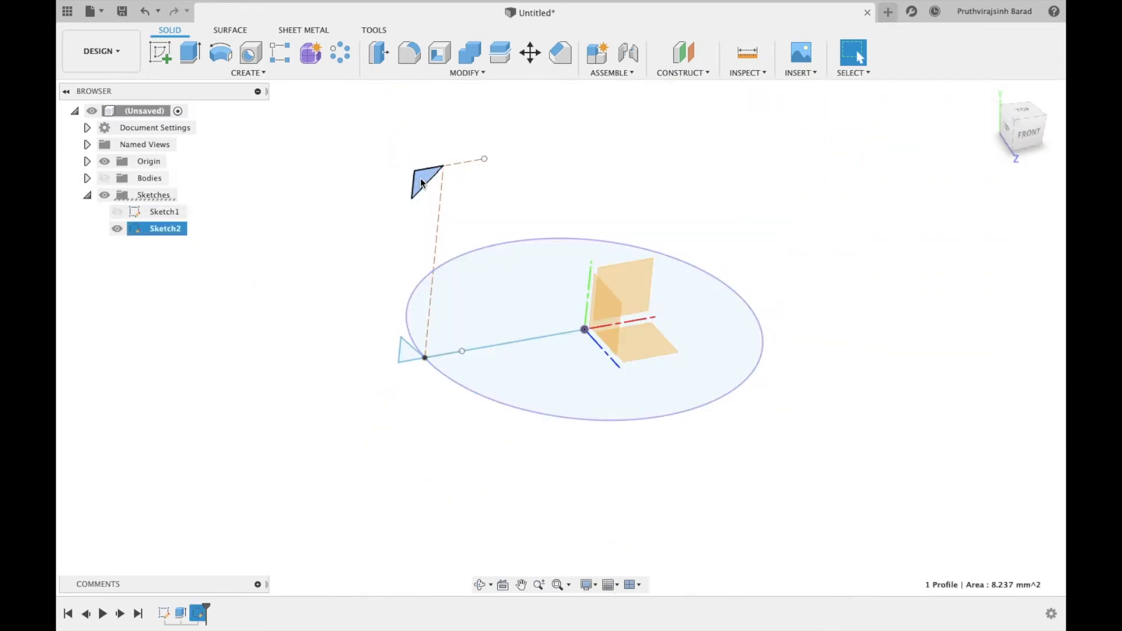
pyautogui.click(408, 357)
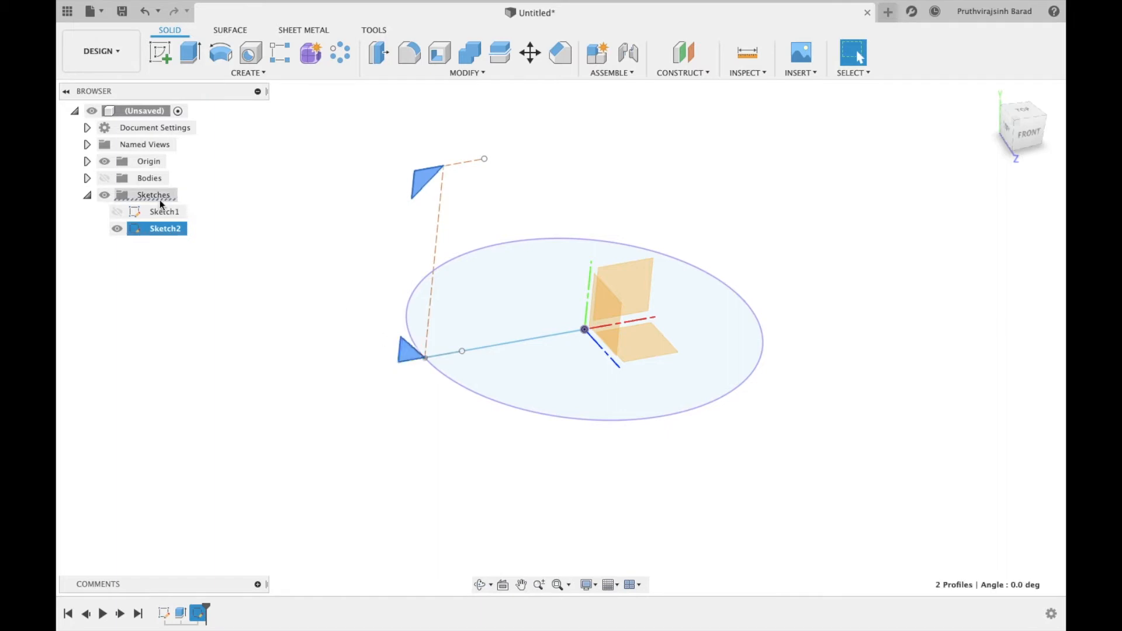
# - Revolve both triangular profiles around the vertical axis to cut the chamfers on the nut's upper and lower corners
pyautogui.click(104, 176)
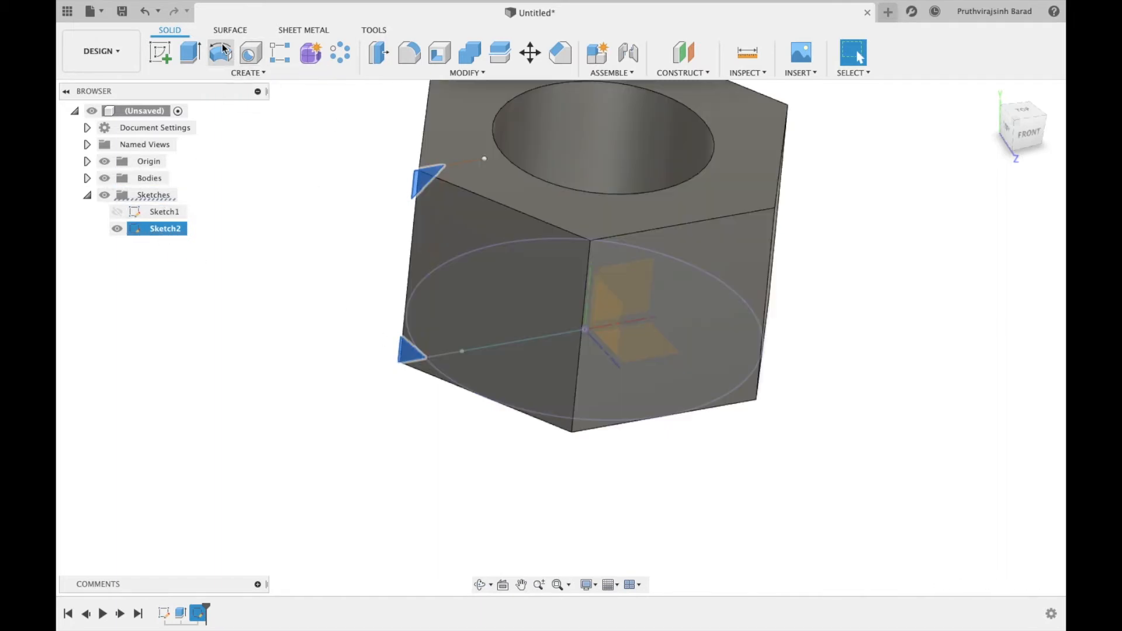
pyautogui.click(221, 53)
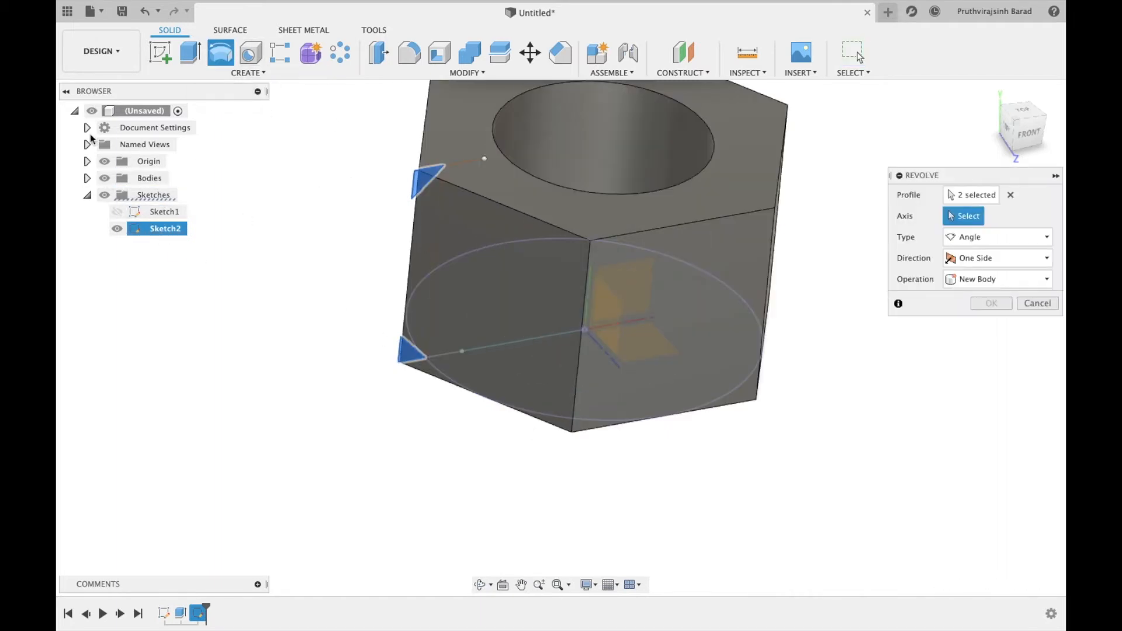
pyautogui.click(106, 177)
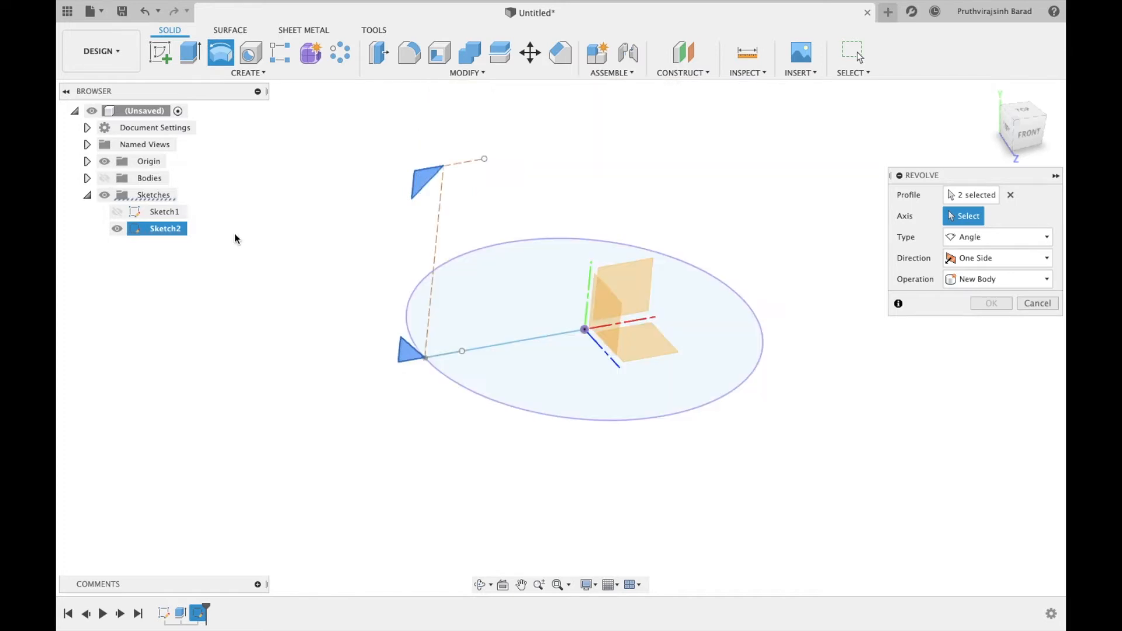
pyautogui.click(589, 283)
pyautogui.click(104, 178)
pyautogui.click(996, 348)
# - Add a modeled, full-length, right-hand M28x2 ISO Metric thread of class 6H to the nut's hole
pyautogui.scroll(-5, 763, 402)
pyautogui.moveTo(544, 410); pyautogui.dragTo(375, 350, button='middle')
pyautogui.click(244, 74)
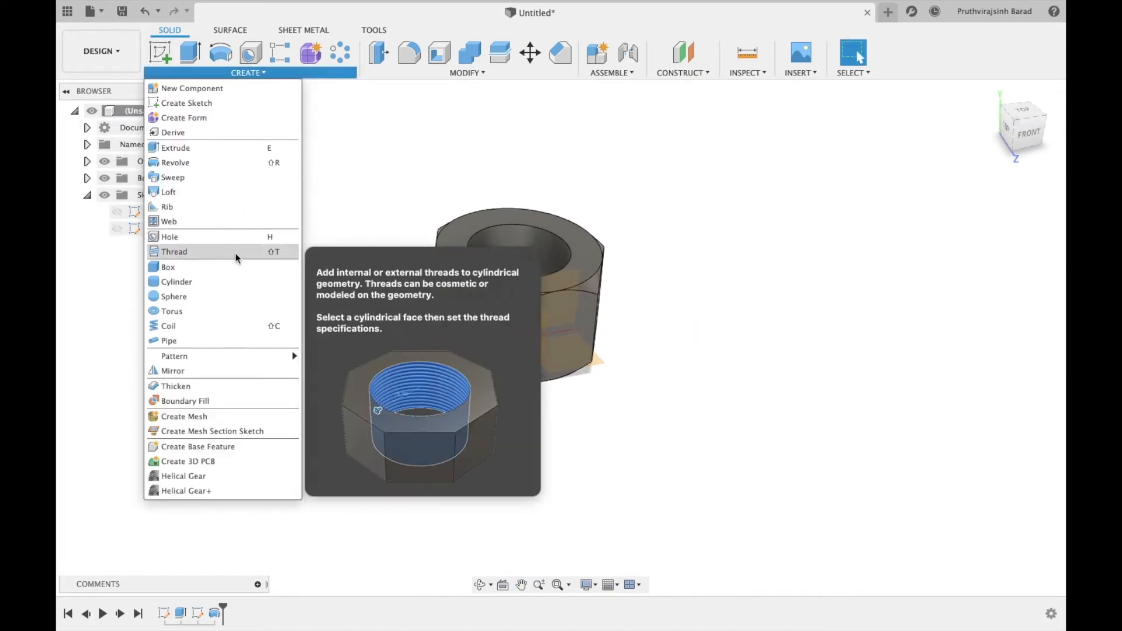
pyautogui.click(235, 254)
pyautogui.click(512, 237)
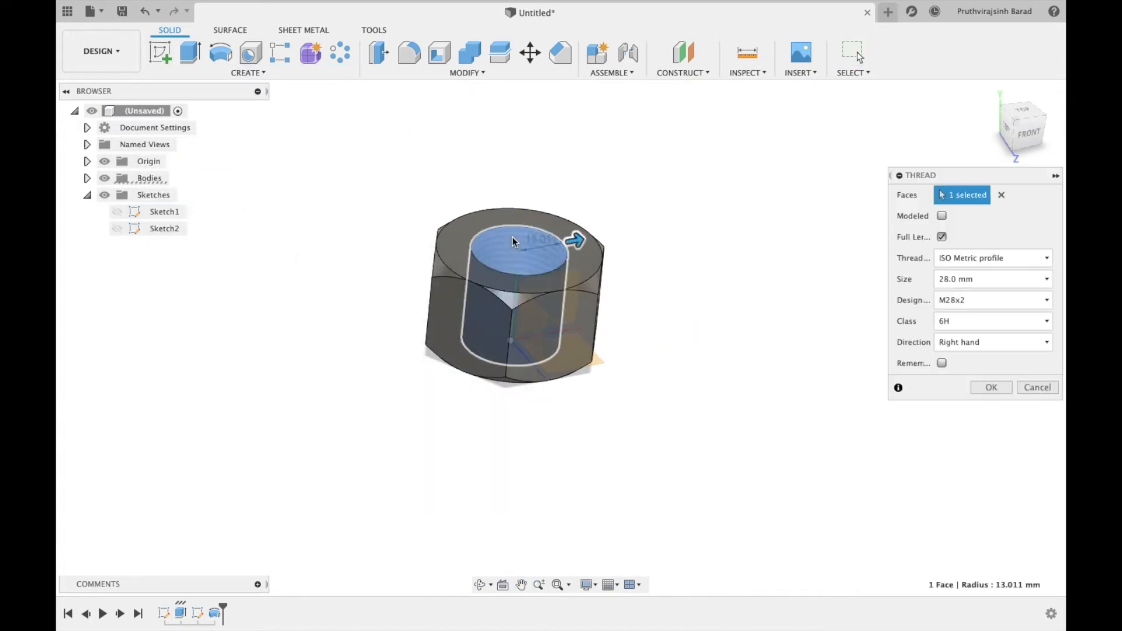
pyautogui.click(942, 217)
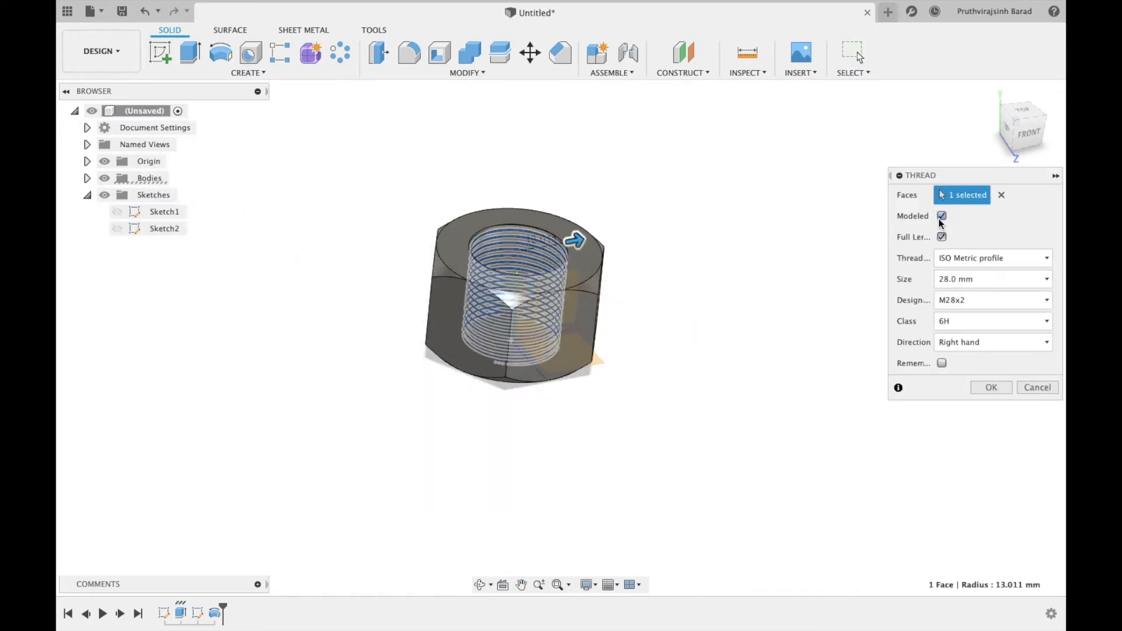
pyautogui.click(996, 387)
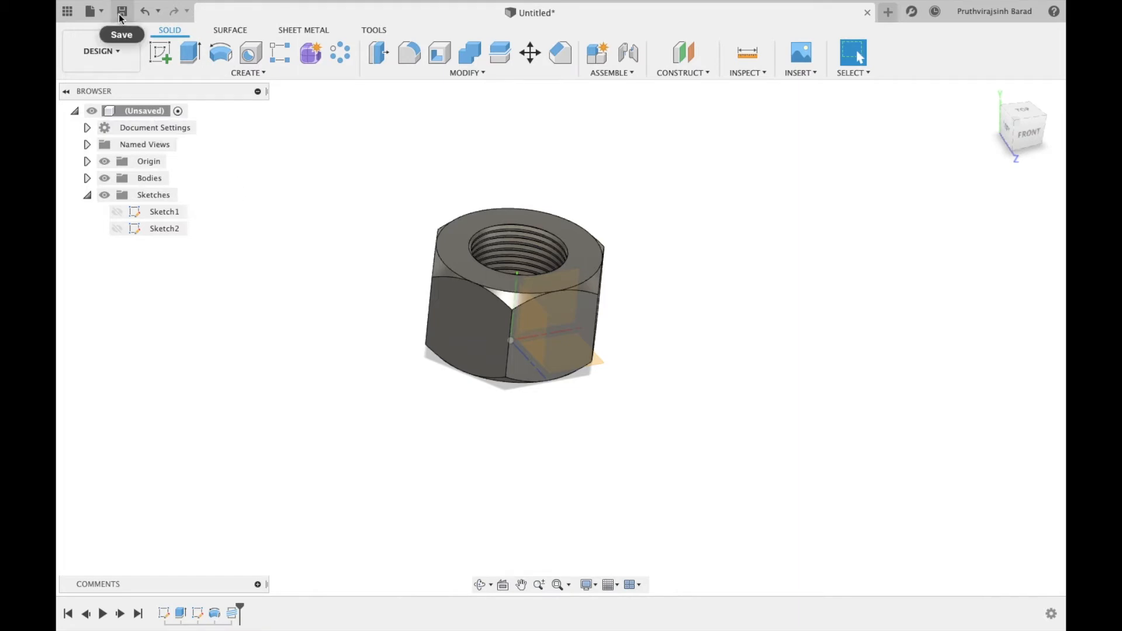
# - Switch to the Render workspace and apply the physical material Steel, Mild from the Metal category to the nut
pyautogui.click(101, 51)
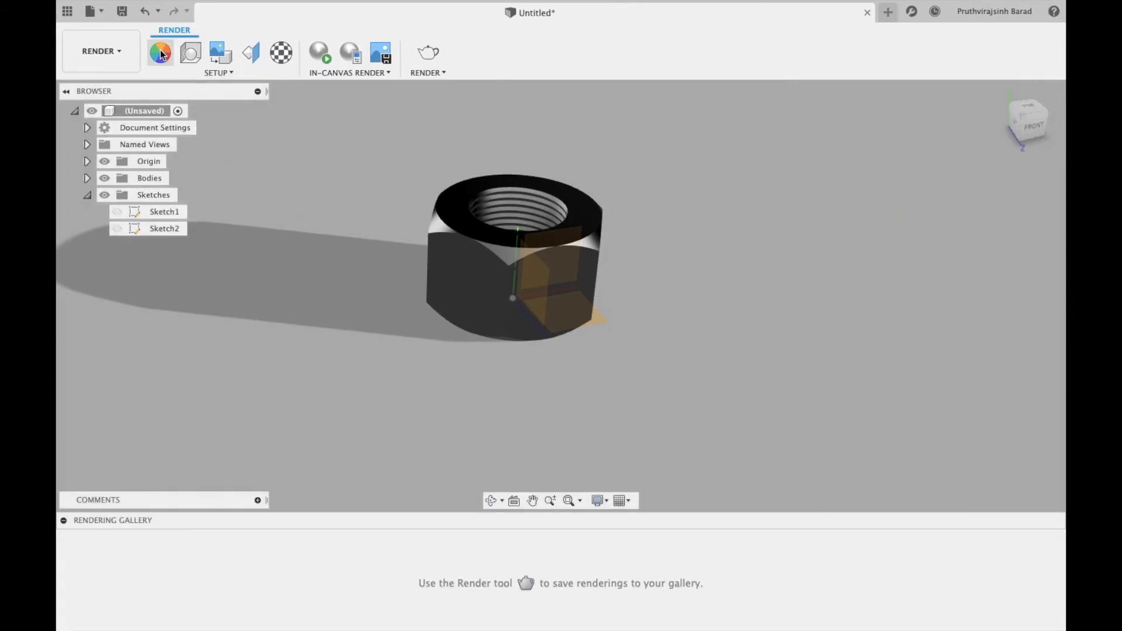
pyautogui.scroll(-3, 946, 451)
pyautogui.click(932, 380)
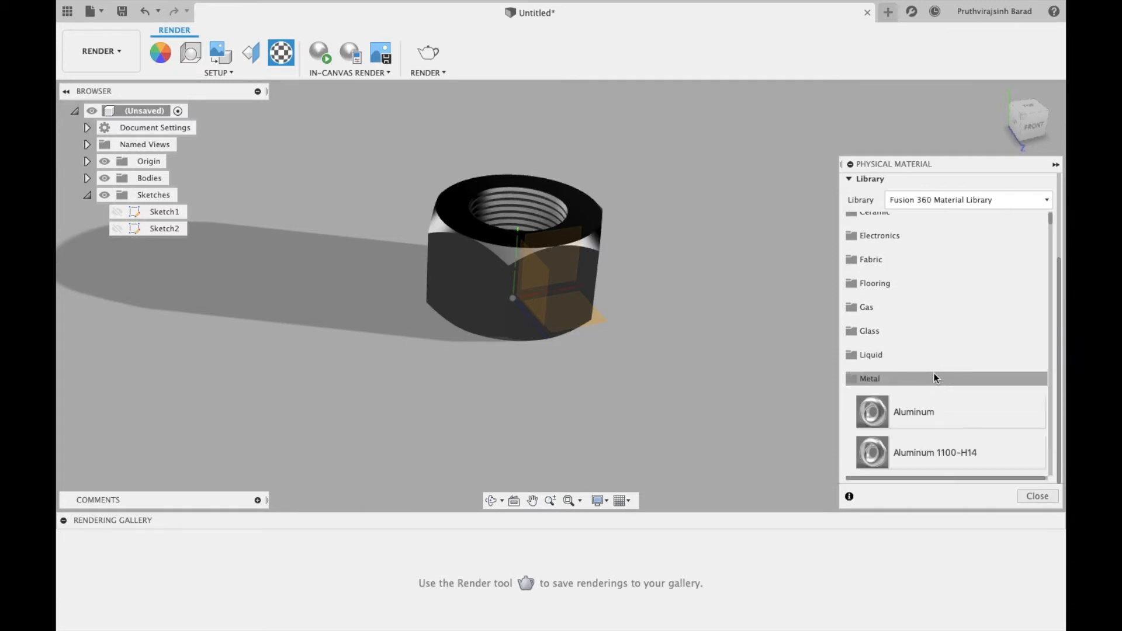
pyautogui.scroll(-10, 924, 443)
pyautogui.moveTo(1051, 252); pyautogui.dragTo(1052, 438)
pyautogui.scroll(-5, 961, 364)
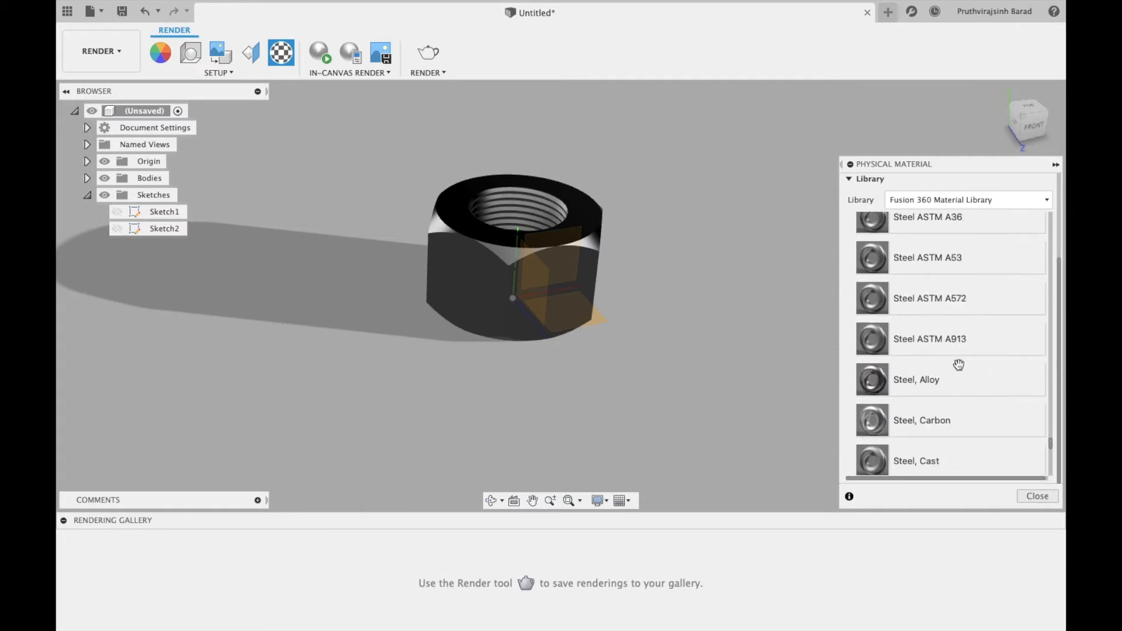
pyautogui.scroll(-2, 942, 375)
pyautogui.scroll(2, 942, 374)
pyautogui.scroll(-7, 937, 370)
pyautogui.moveTo(902, 289)
pyautogui.mouseDown()
pyautogui.moveTo(514, 231)
pyautogui.moveTo(467, 258)
pyautogui.mouseUp()
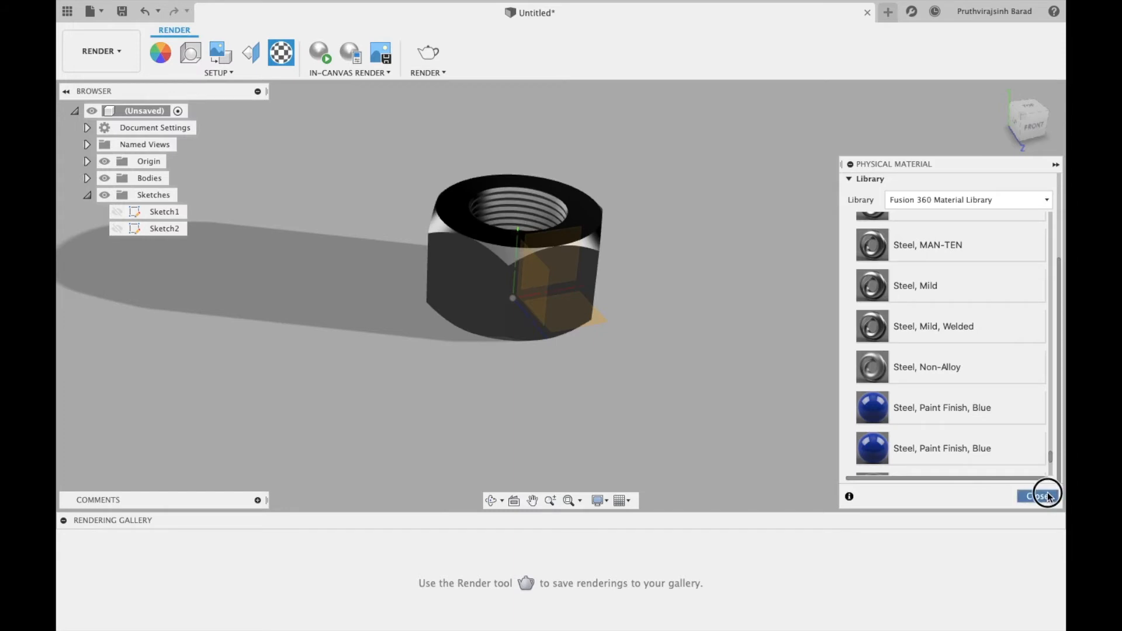
pyautogui.click(1039, 496)
# - Hide the origin geometry and save the design as "Part : 06 Nut" in You tube Tutorials
pyautogui.click(104, 162)
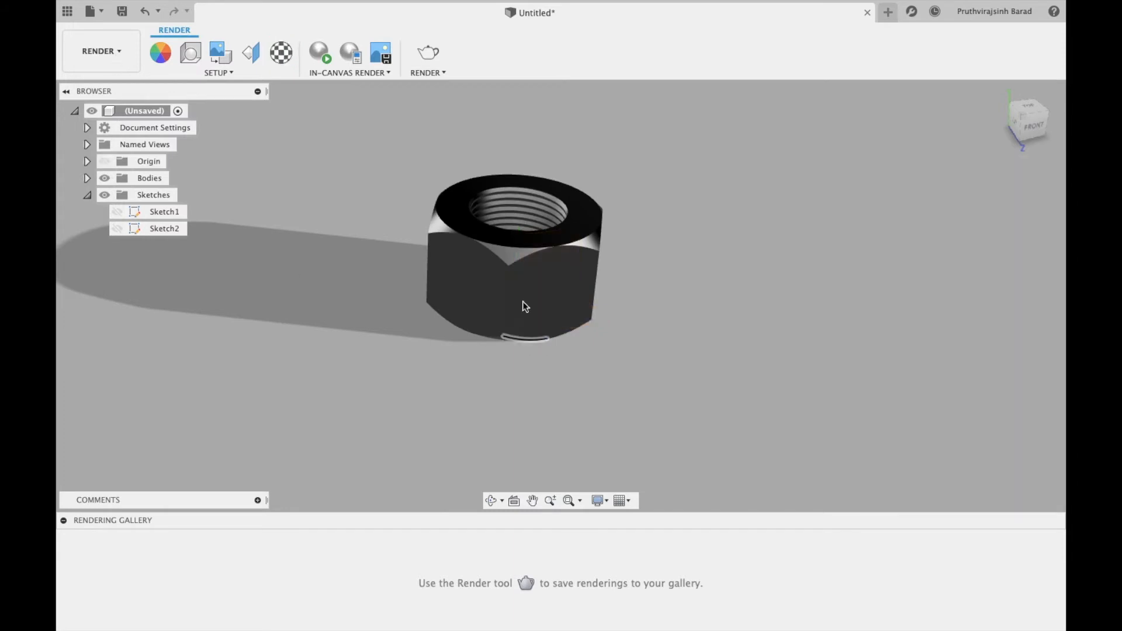
pyautogui.click(122, 11)
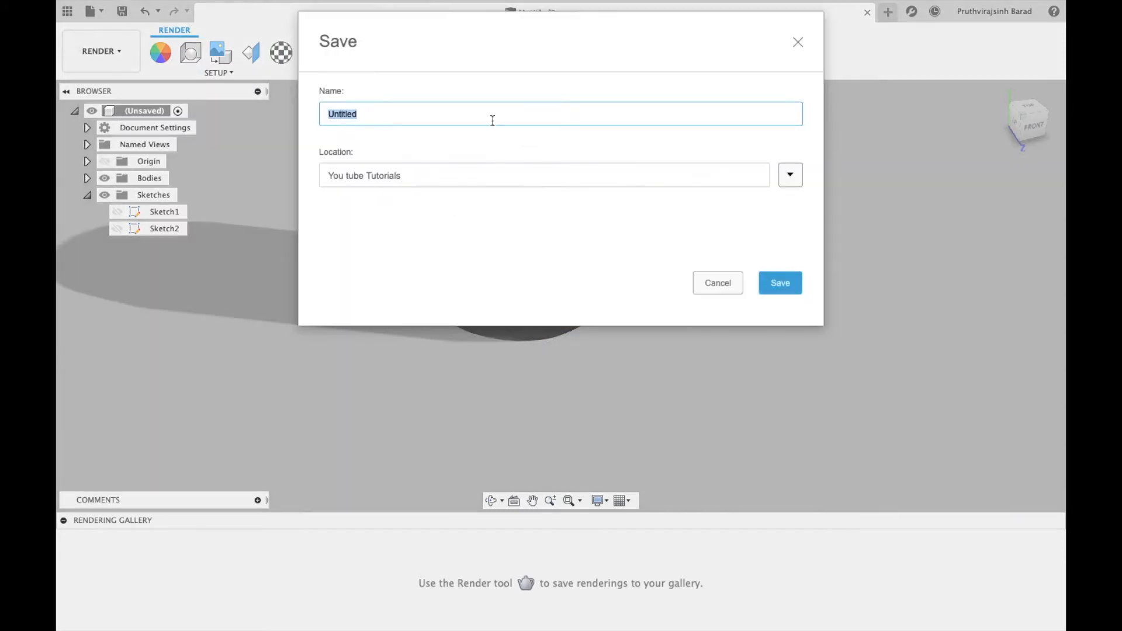
pyautogui.press('BackSpace')
pyautogui.press('BackSpace')
pyautogui.press('BackSpace')
pyautogui.press('BackSpace')
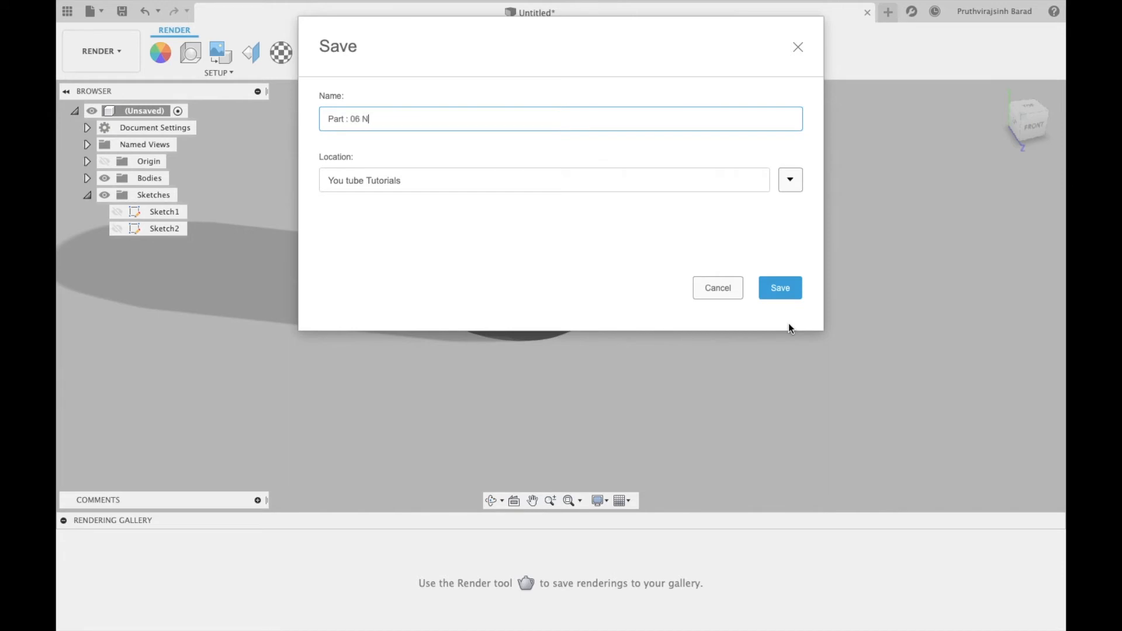
pyautogui.click(784, 292)
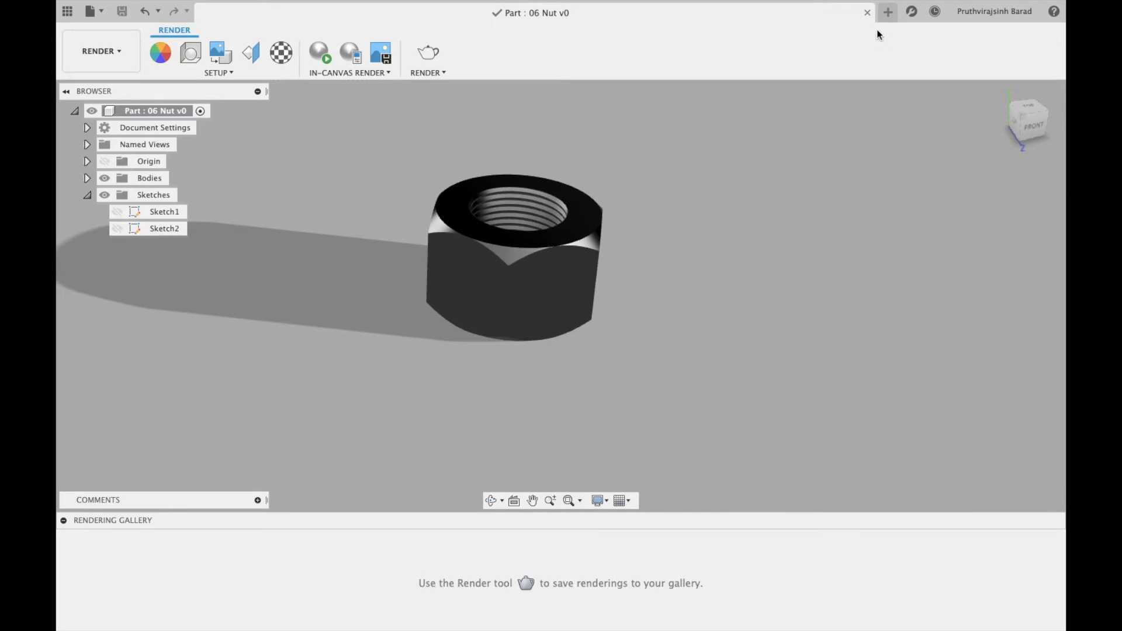
# - Close the saved nut design and start a sketch on the horizontal plane of a new design
pyautogui.click(868, 12)
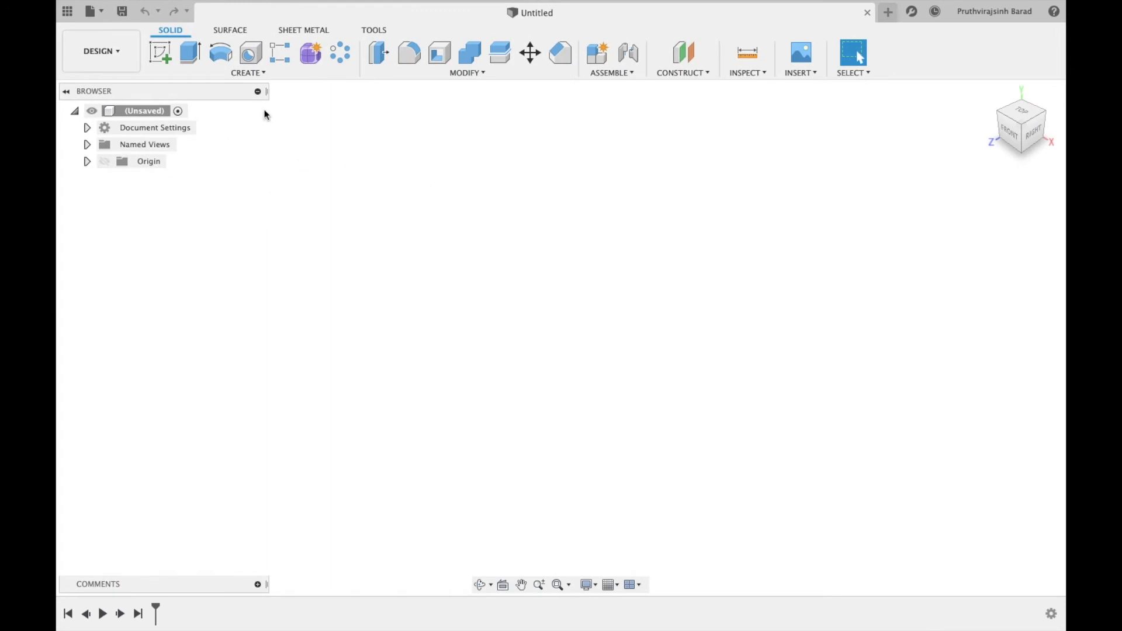
pyautogui.click(160, 53)
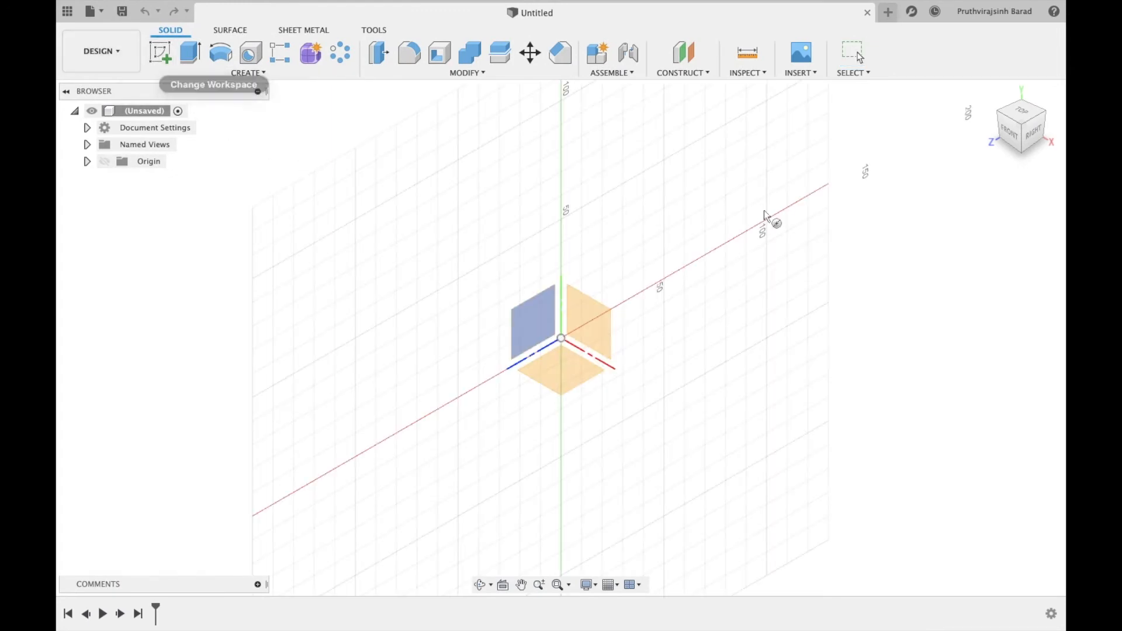
pyautogui.click(1020, 113)
pyautogui.click(166, 61)
pyautogui.click(606, 402)
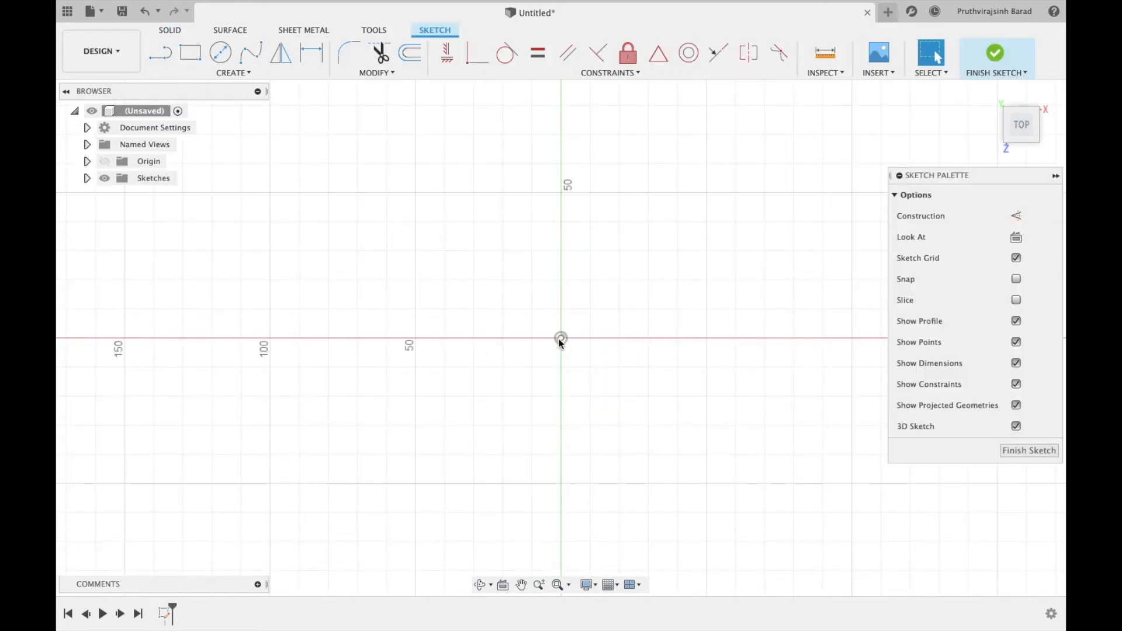
# - Draw a 28 mm diameter circle centred on the origin
pyautogui.press('c')
pyautogui.click(560, 338)
pyautogui.write('2')
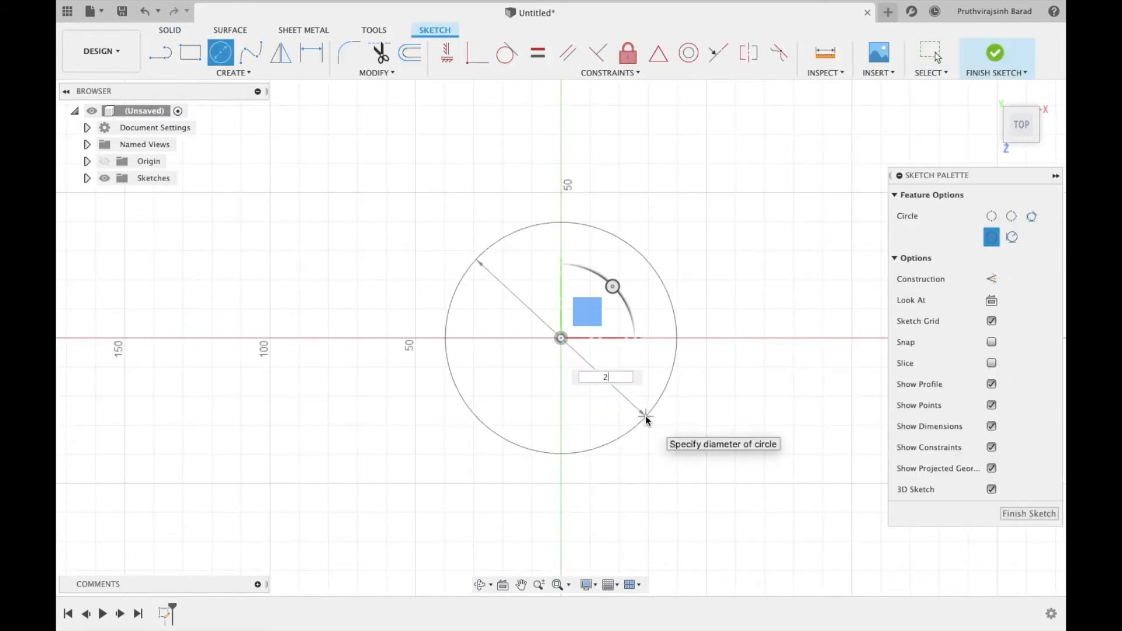
pyautogui.write('8')
pyautogui.press('Return')
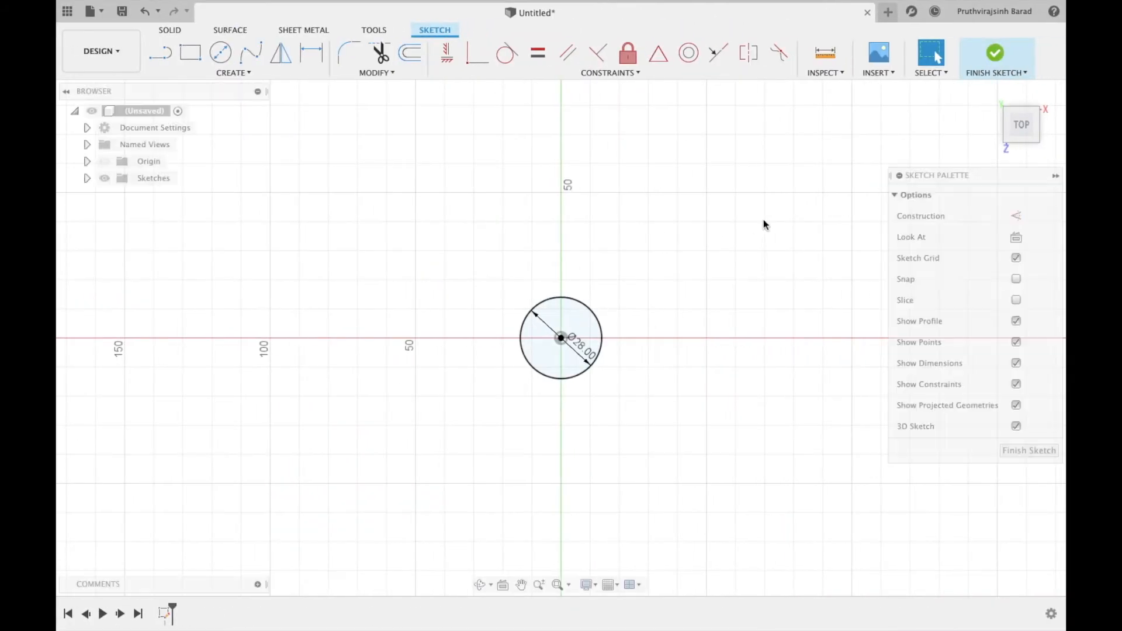
# - Turn on construction mode and draw a 22.5 mm vertical construction line upward from the circle's centre
pyautogui.click(1016, 216)
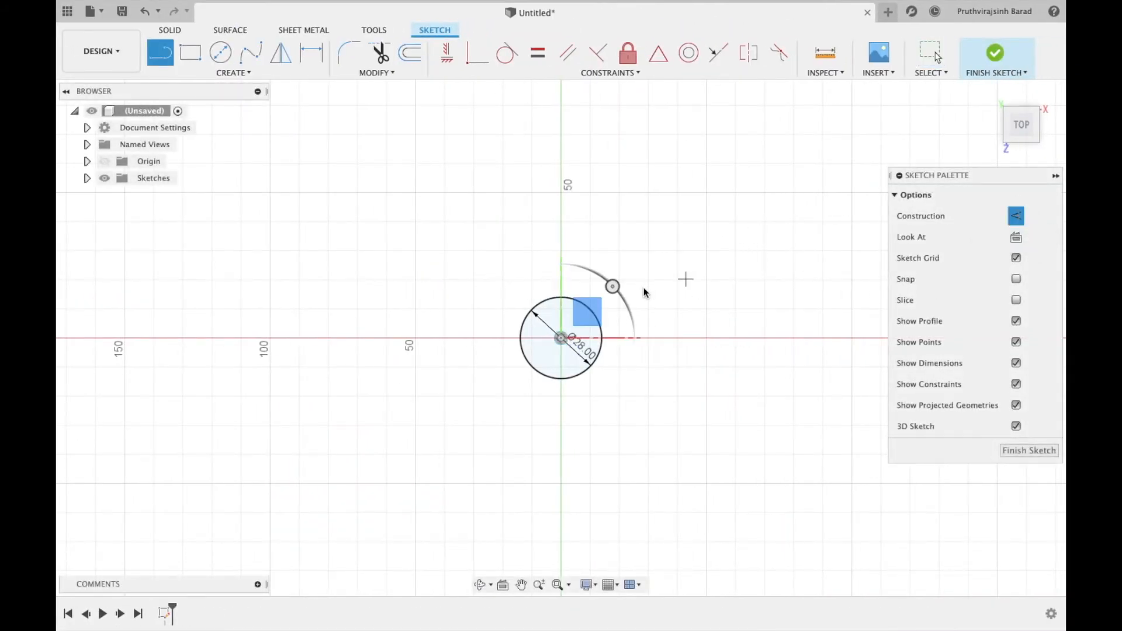
pyautogui.click(560, 339)
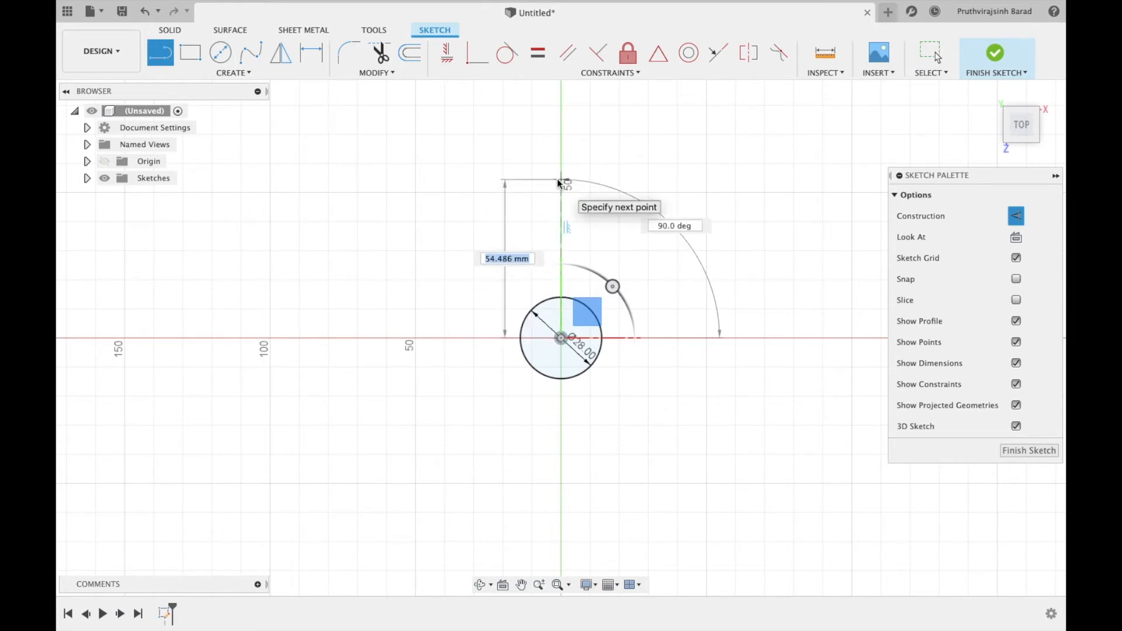
pyautogui.write('45')
pyautogui.press('Return')
pyautogui.press('Escape')
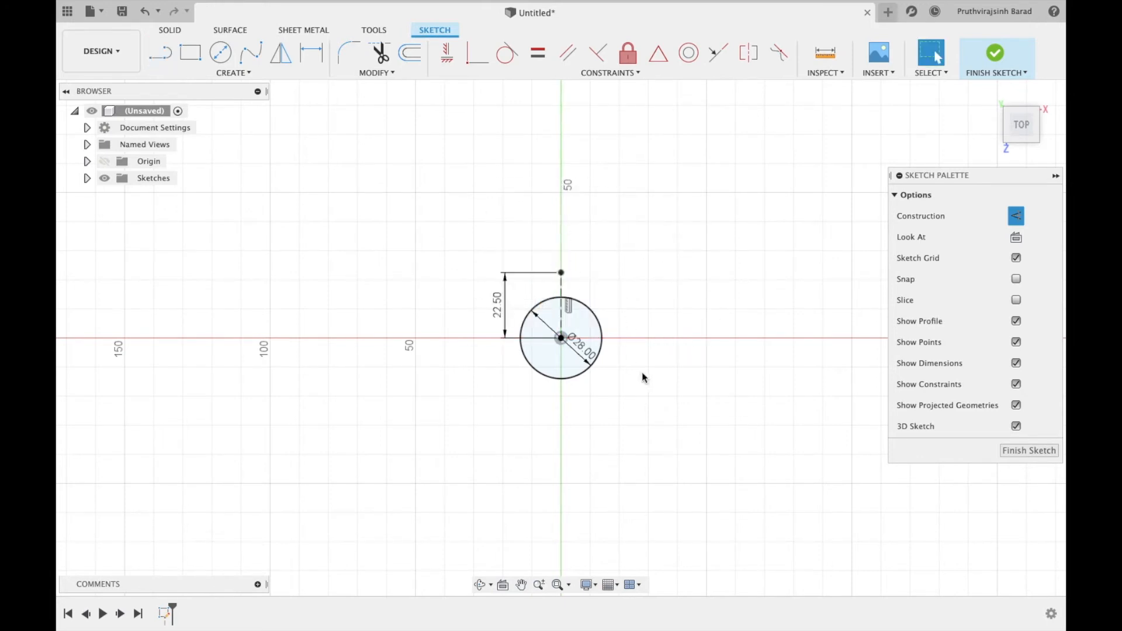
# - Draw a 22.5 mm vertical construction line downward from the circle's centre
pyautogui.press('l')
pyautogui.click(561, 338)
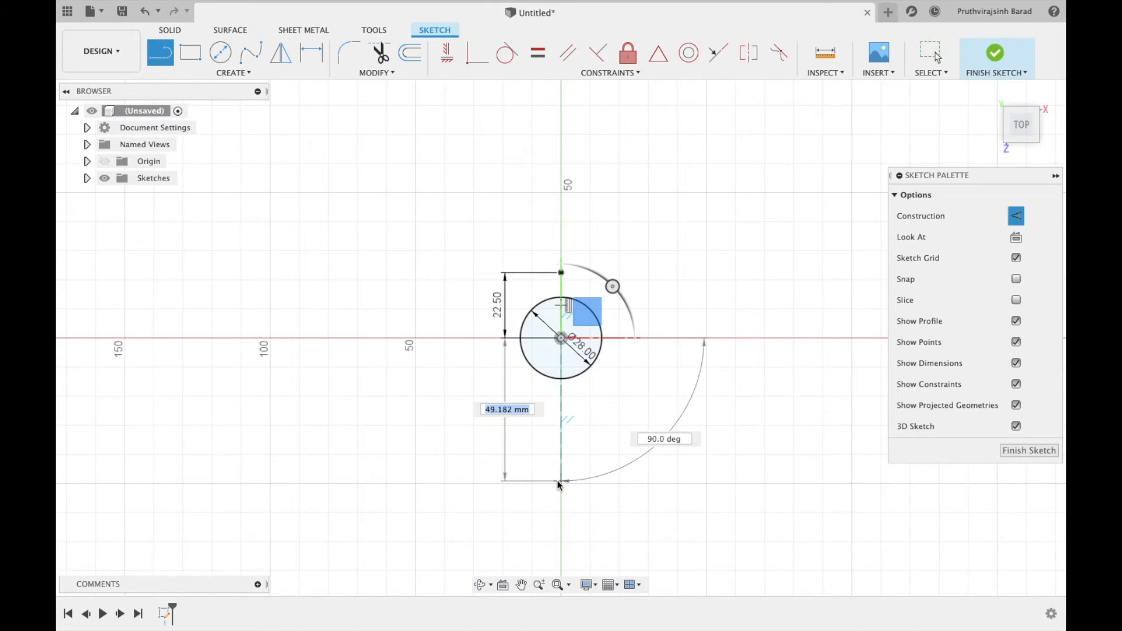
pyautogui.write('45')
pyautogui.press('Tab')
pyautogui.press('Return')
pyautogui.press('Escape')
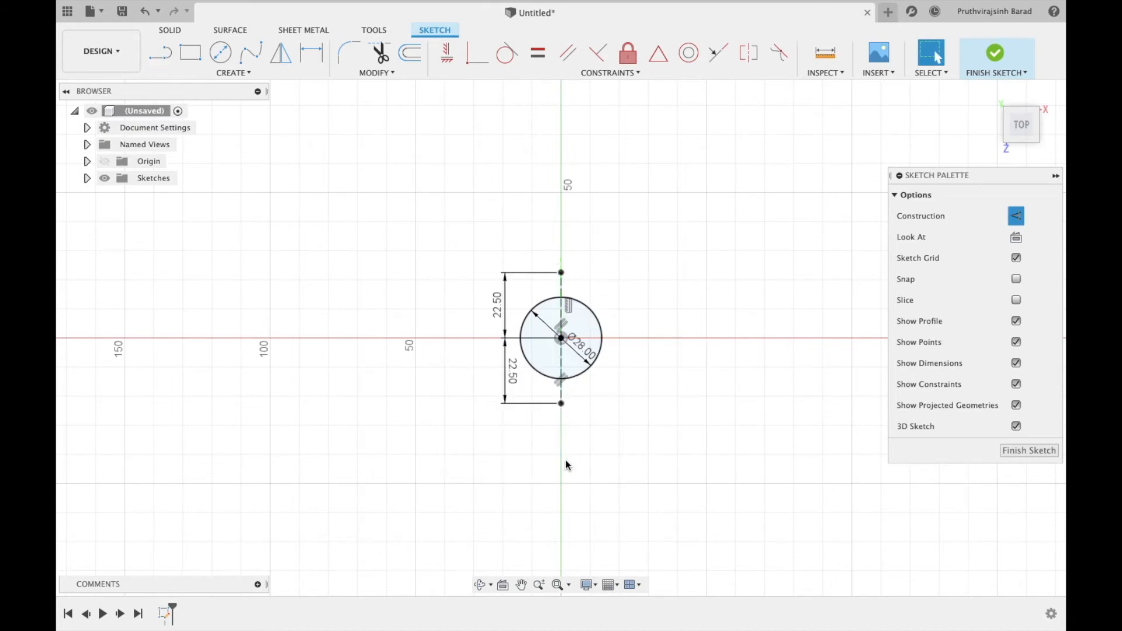
# - Draw a 45 mm diameter construction circle centred on the origin, passing through the ends of the vertical construction lines
pyautogui.moveTo(640, 350); pyautogui.dragTo(591, 292, button='middle')
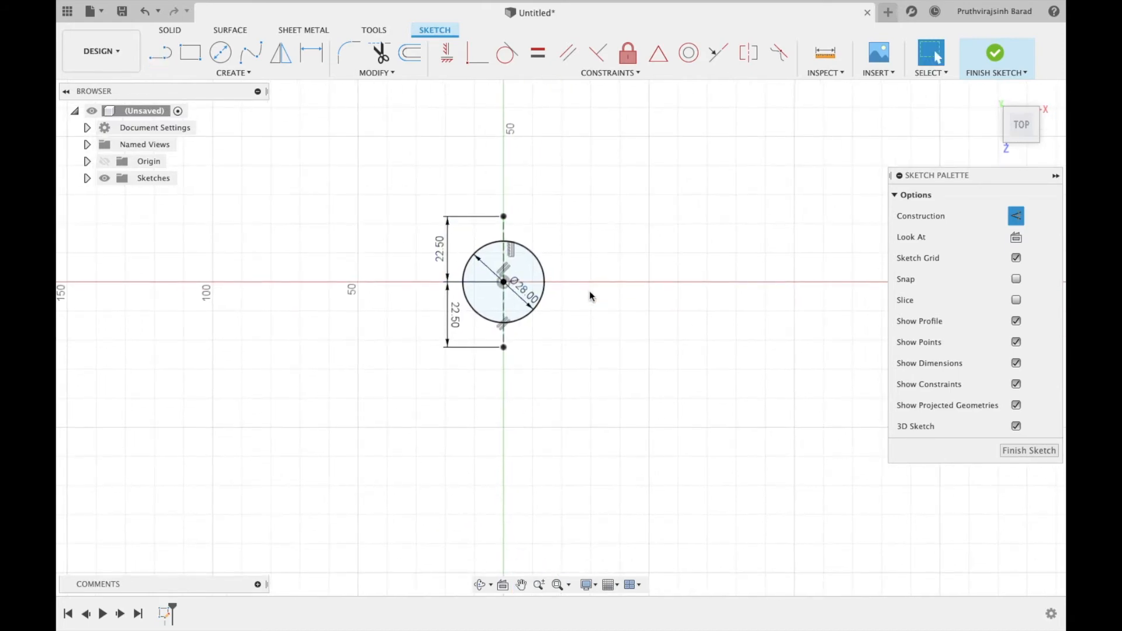
pyautogui.scroll(3, 590, 296)
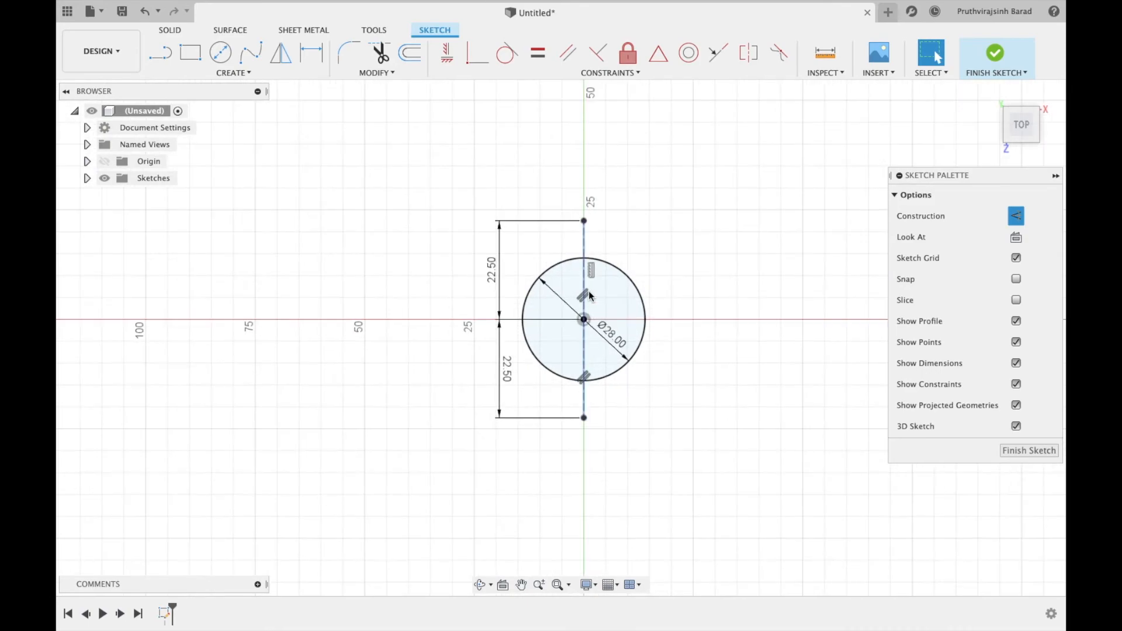
pyautogui.scroll(2, 589, 292)
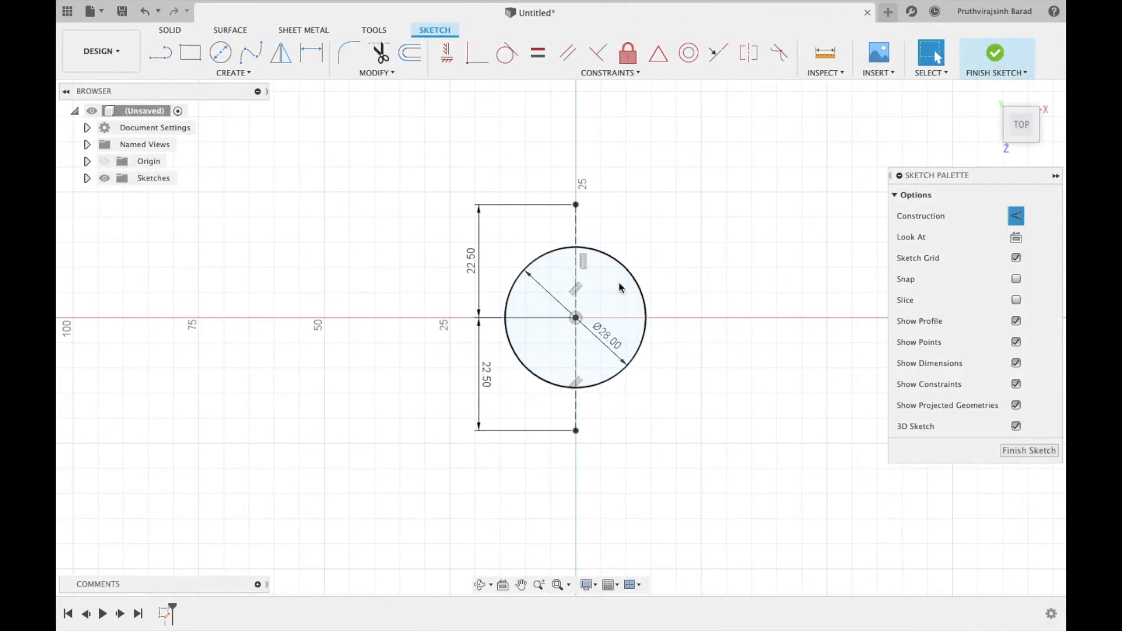
pyautogui.press('c')
pyautogui.click(576, 318)
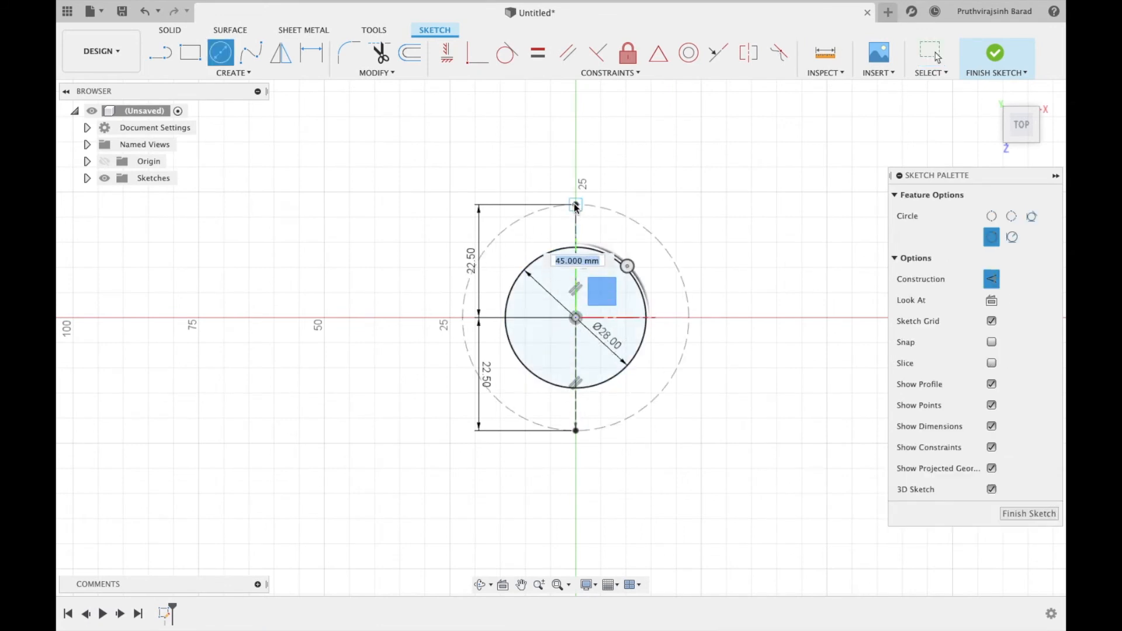
# - Draw a construction line from the origin at 150° and a horizontal construction line leftward from the 45 mm circle's top point
pyautogui.press('l')
pyautogui.click(576, 318)
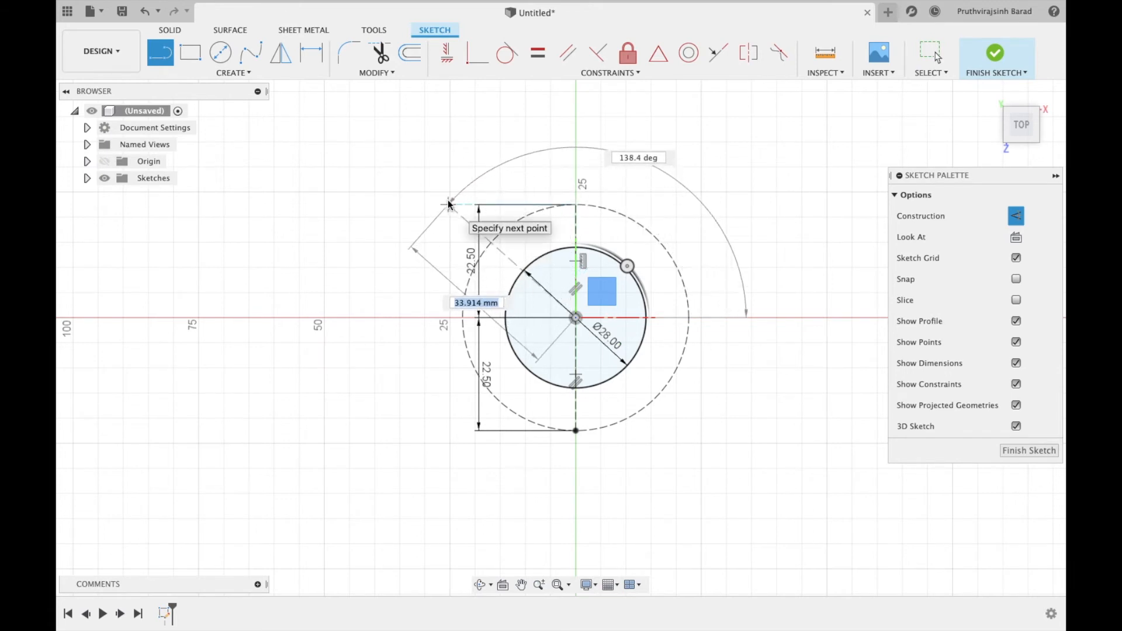
pyautogui.press('Tab')
pyautogui.write('1')
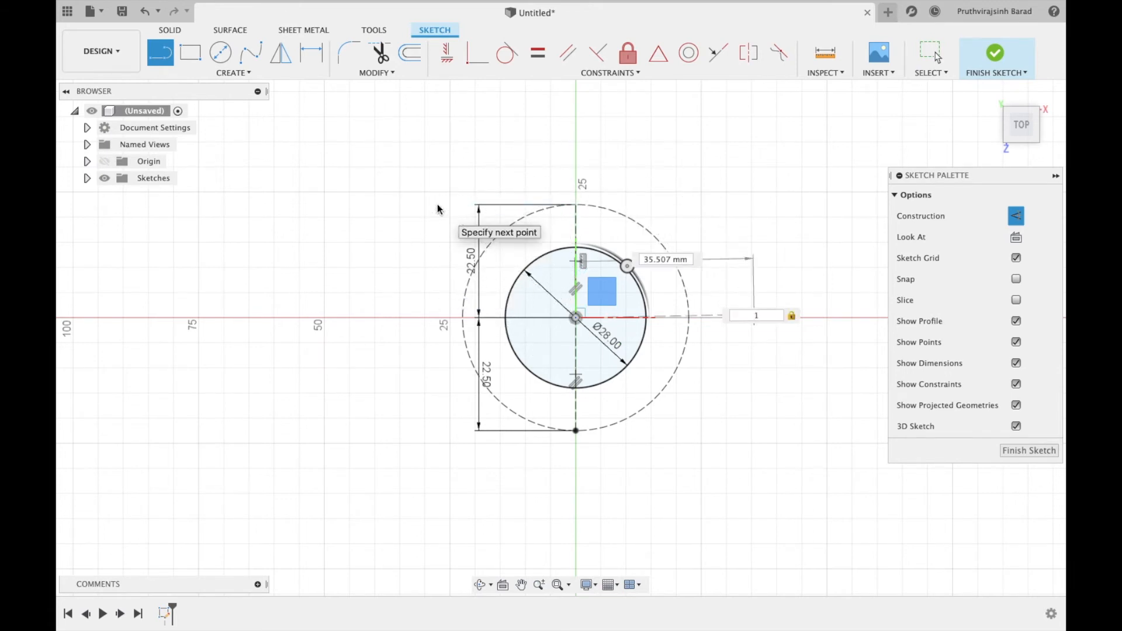
pyautogui.write('50')
pyautogui.press('Return')
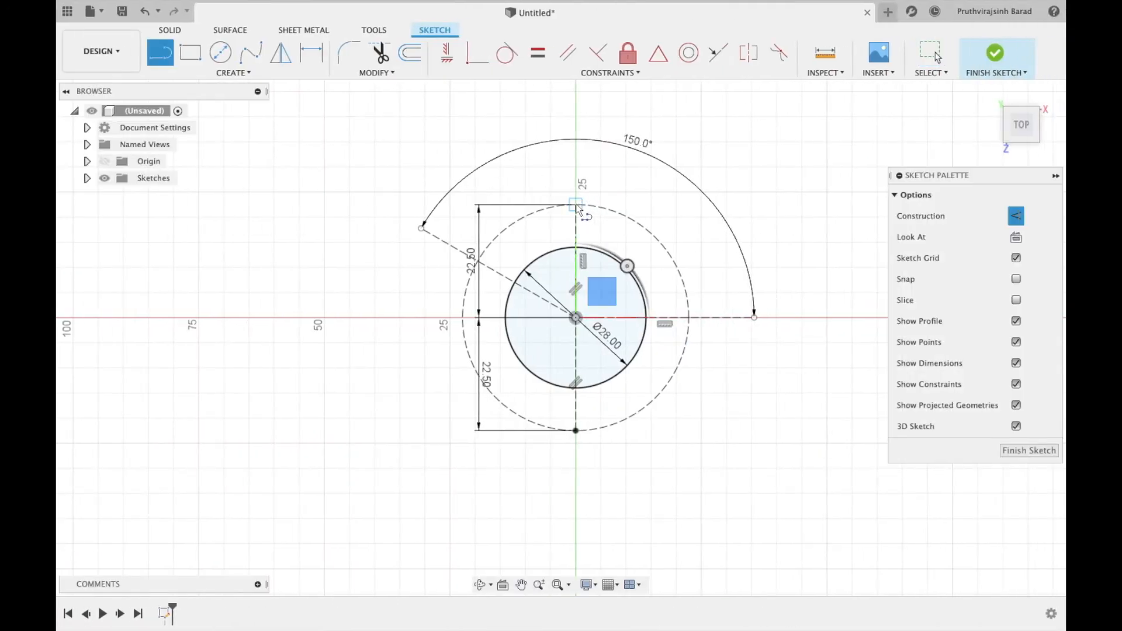
pyautogui.click(577, 206)
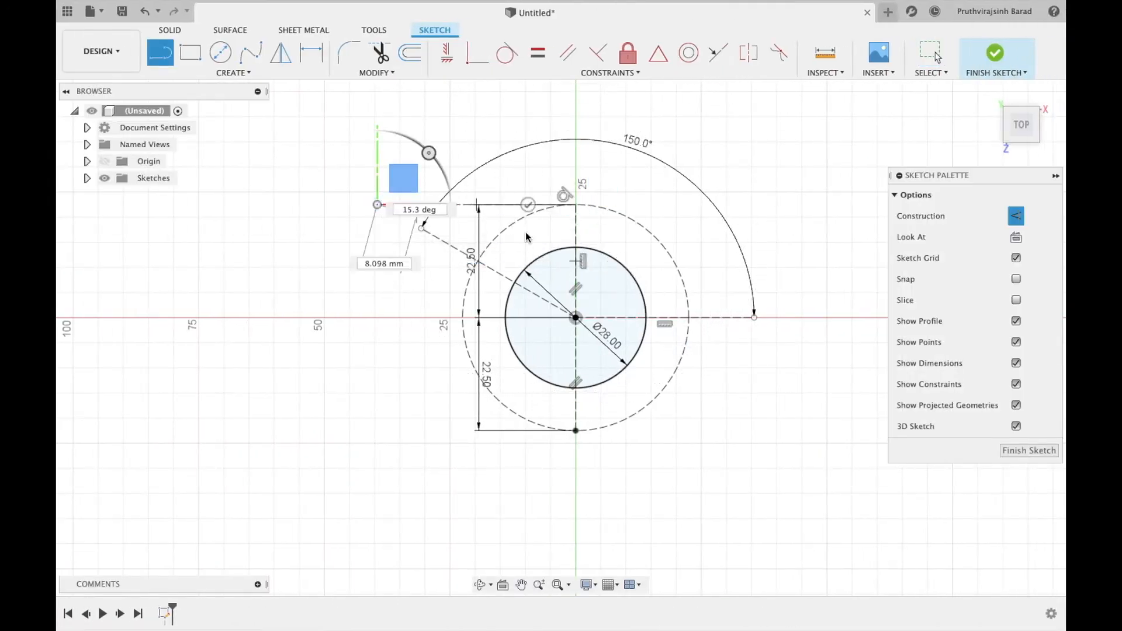
pyautogui.press('Escape')
# - Draw a slanted construction line from where the 150° line meets the 45 mm circle and make it tangent to that circle
pyautogui.press('l')
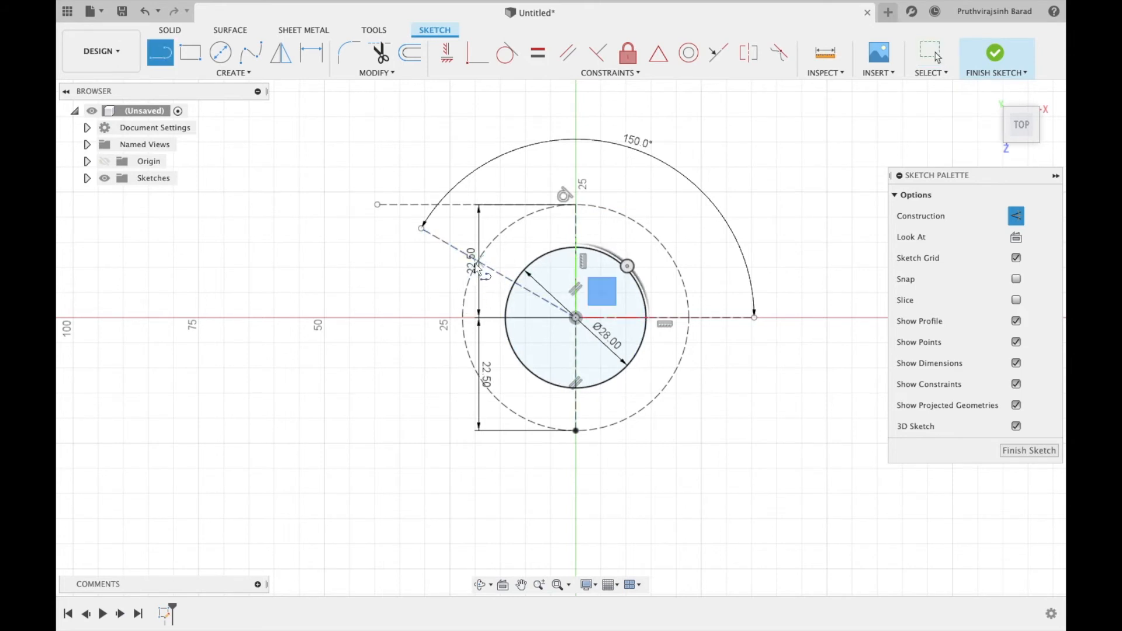
pyautogui.click(478, 261)
pyautogui.click(599, 116)
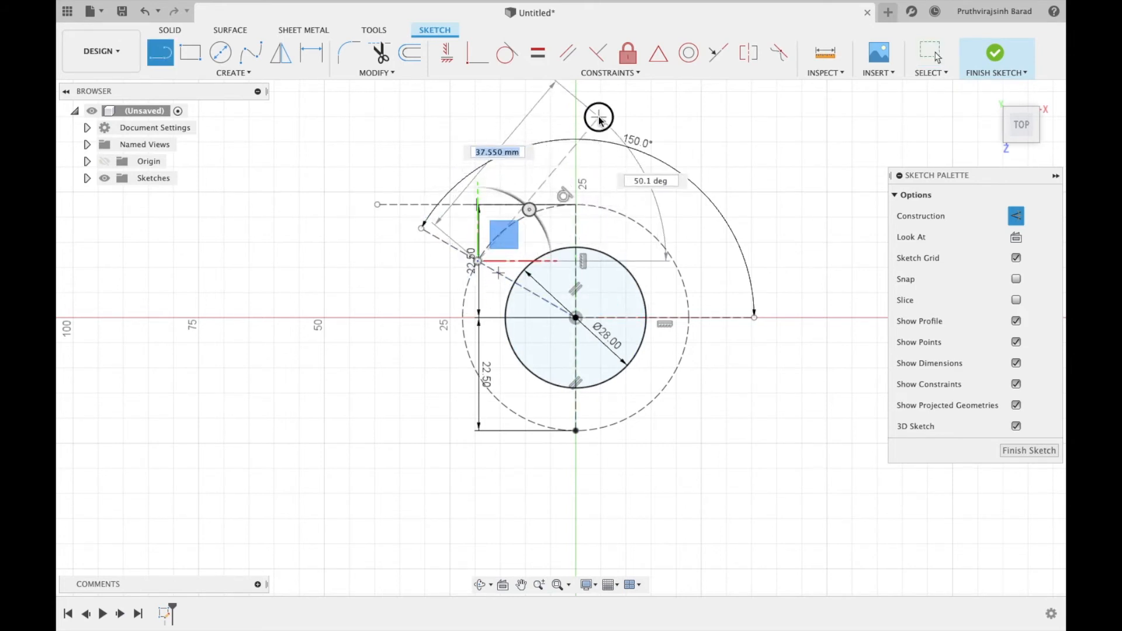
pyautogui.press('Escape')
pyautogui.click(514, 61)
pyautogui.click(550, 176)
pyautogui.click(612, 212)
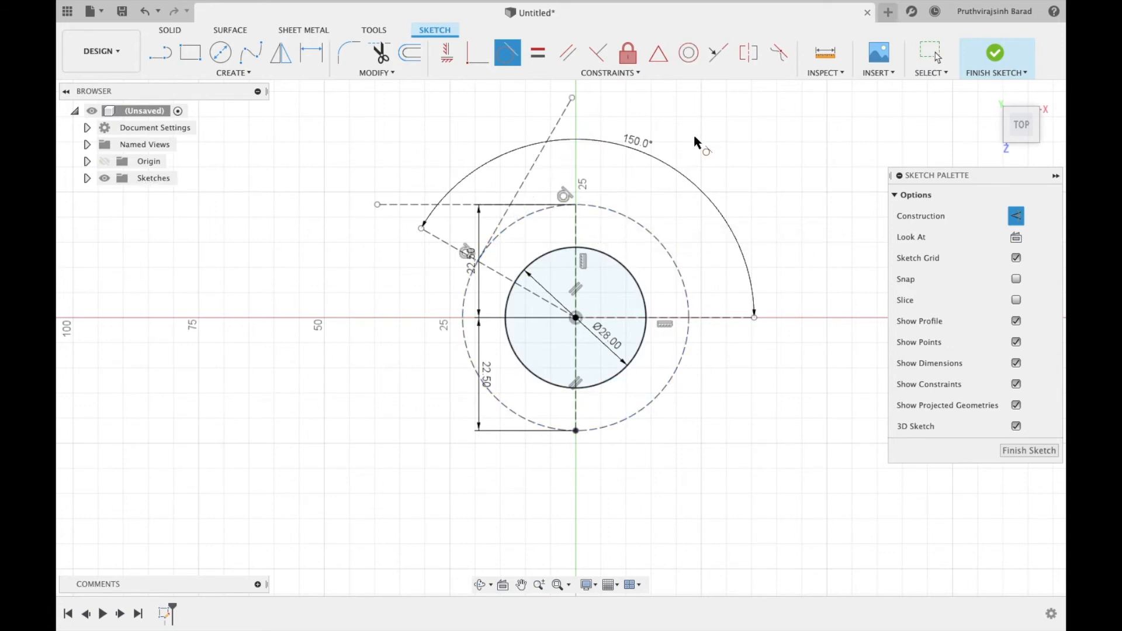
pyautogui.scroll(4, 490, 254)
pyautogui.scroll(-4, 471, 268)
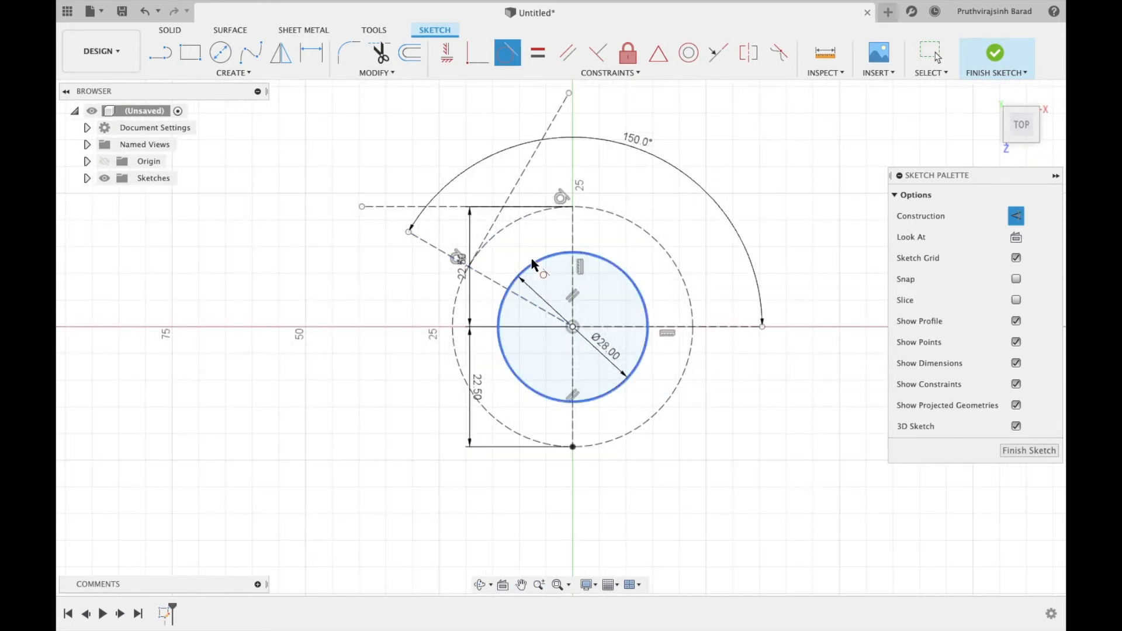
pyautogui.press('Escape')
# - Draw an outer construction circle centred on the origin through the intersection of the horizontal and slanted tangent lines
pyautogui.press('c')
pyautogui.click(574, 326)
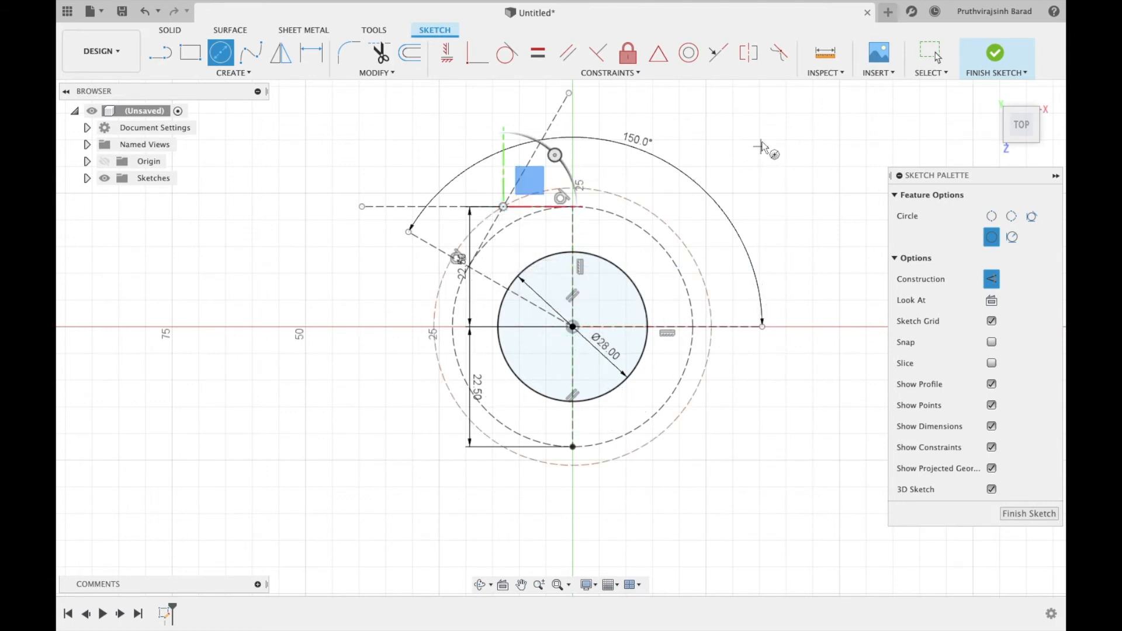
pyautogui.press('Escape')
# - Draw the hexagon's horizontal top side between its two intersections with the outer circle and convert it to a solid line
pyautogui.press('l')
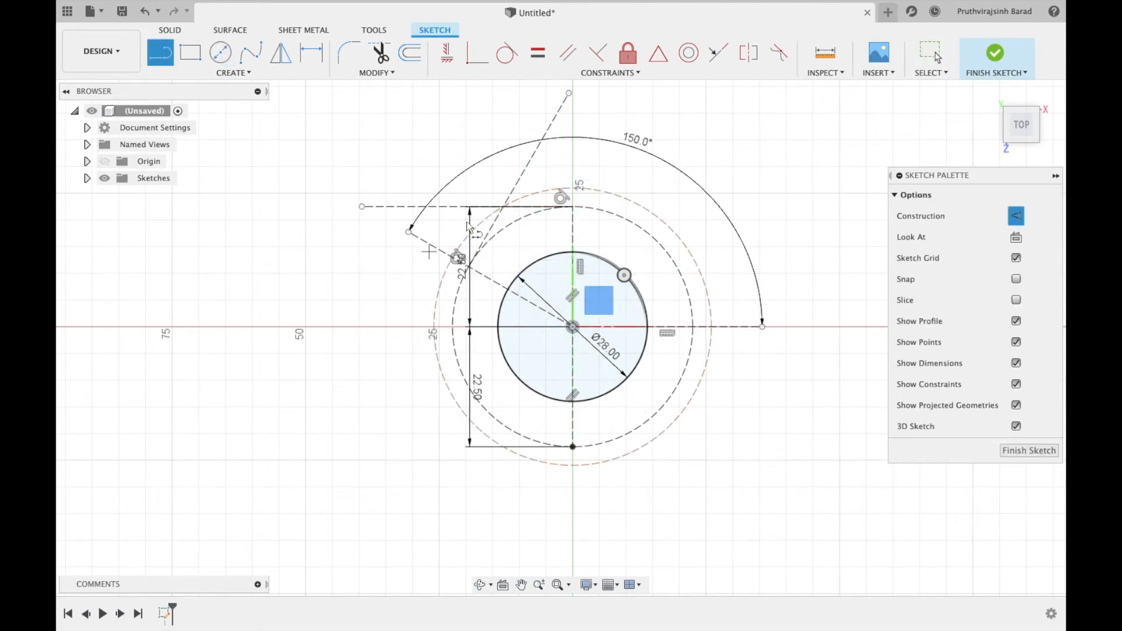
pyautogui.click(503, 207)
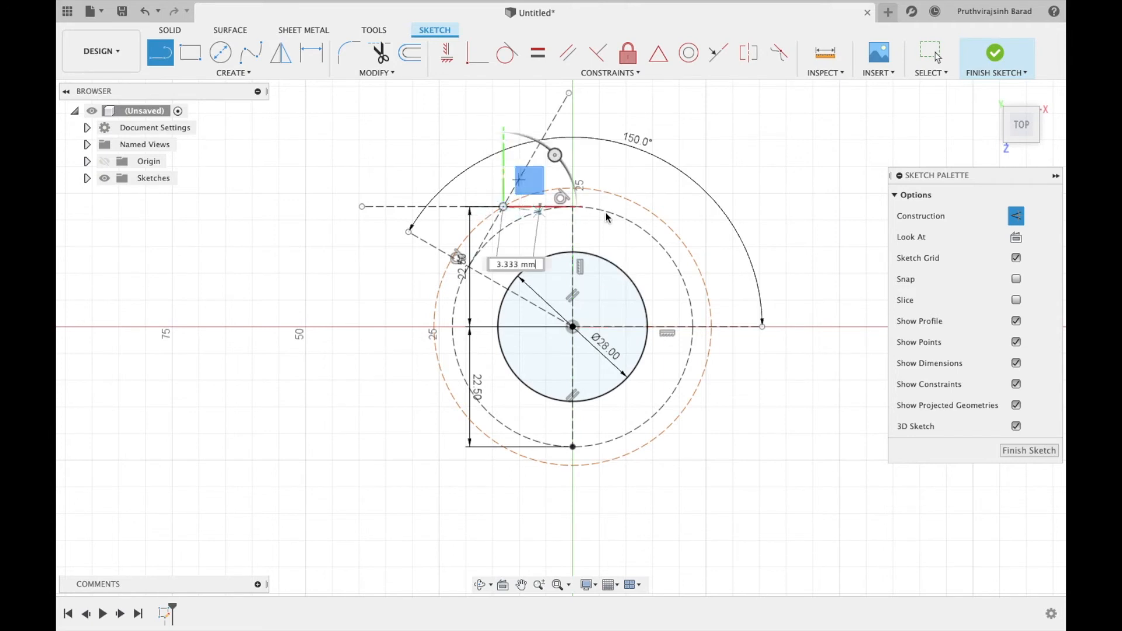
pyautogui.click(642, 207)
pyautogui.press('Escape')
pyautogui.click(538, 207)
pyautogui.click(1017, 216)
# - Draw the hexagon's upper right and upper left sides as solid lines ending on the horizontal axis at the outer circle
pyautogui.press('l')
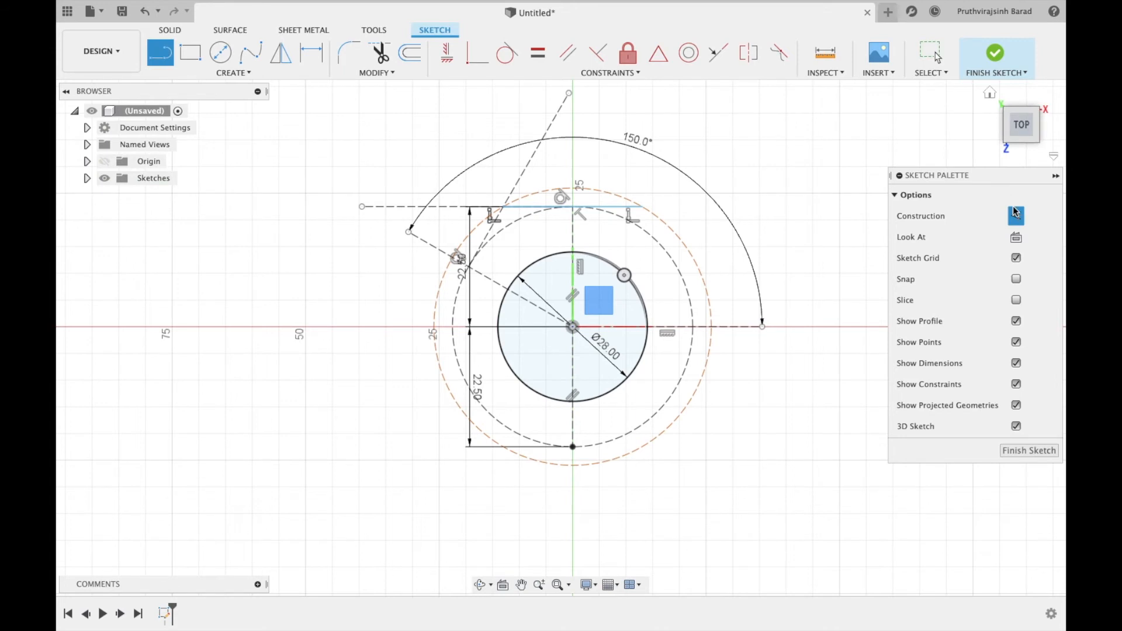
pyautogui.click(642, 207)
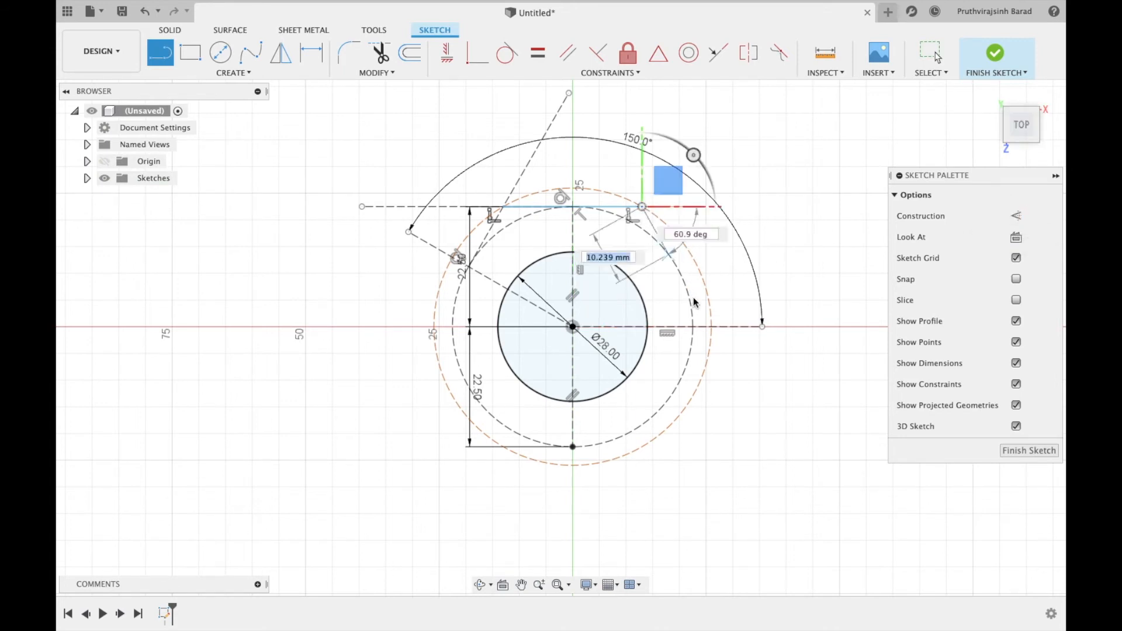
pyautogui.click(711, 327)
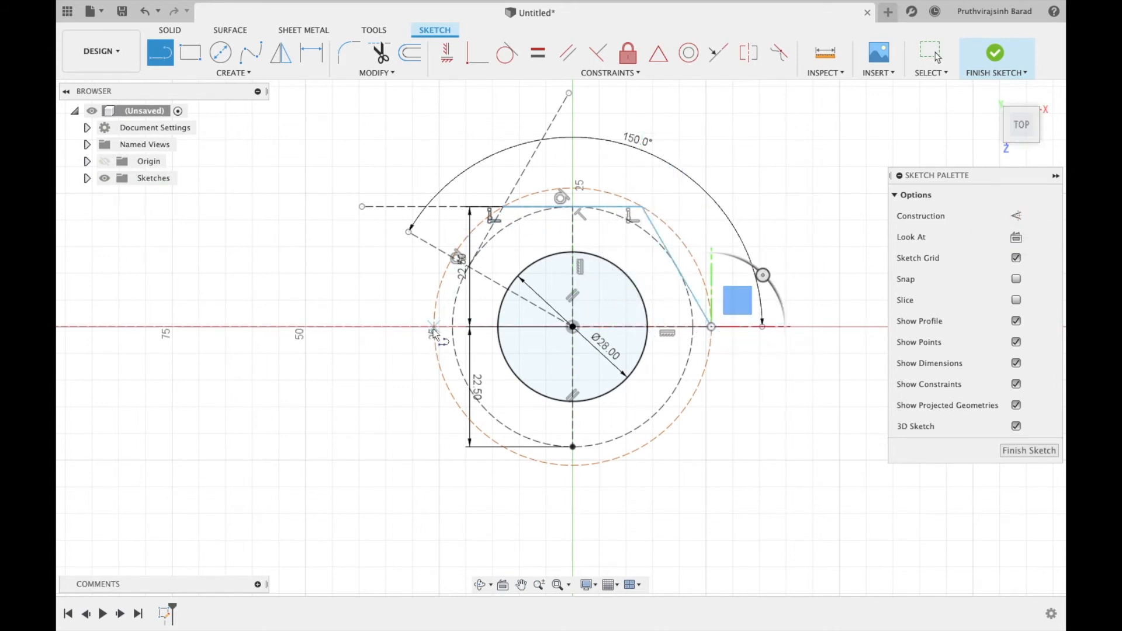
pyautogui.click(434, 326)
pyautogui.click(503, 207)
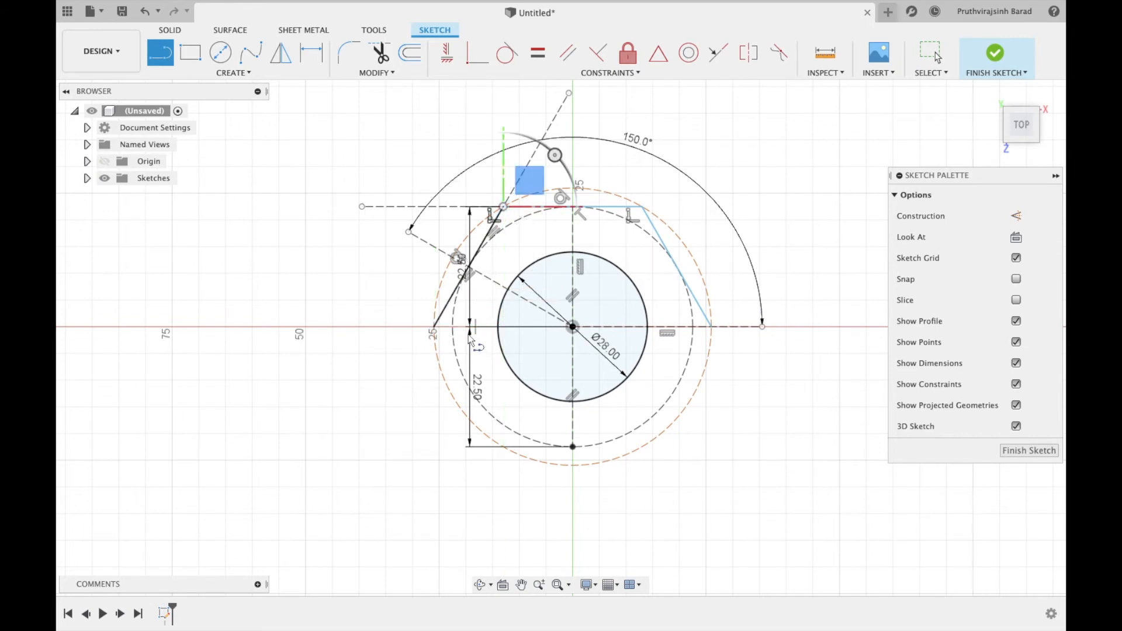
# - Turn construction mode on and draw a vertical construction line from the upper right vertex down to the outer circle
pyautogui.click(1018, 217)
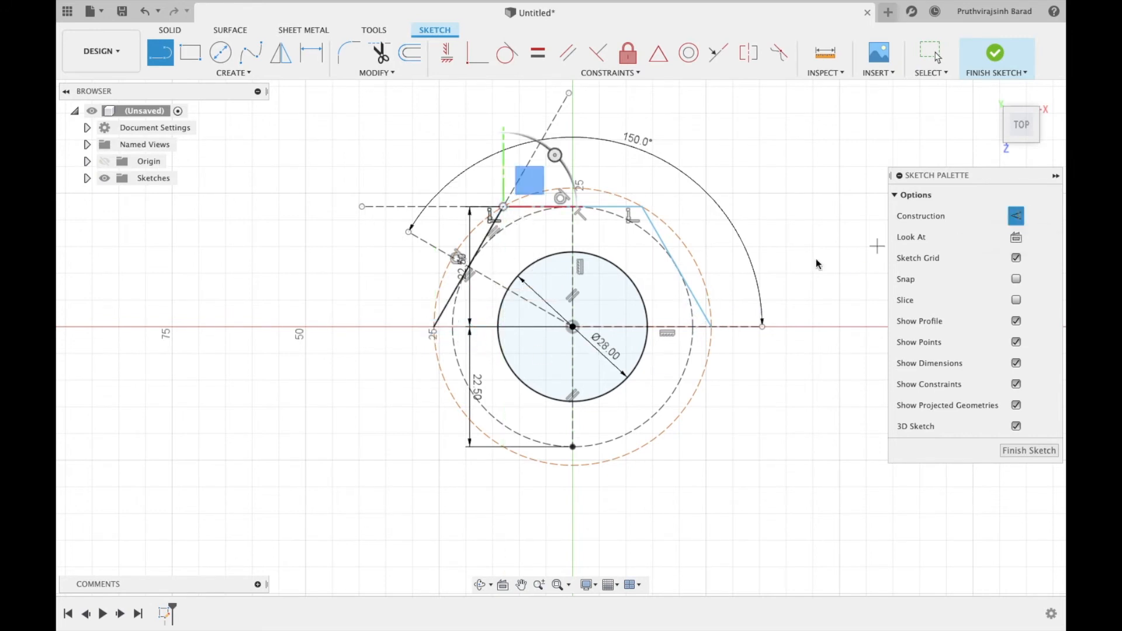
pyautogui.click(642, 207)
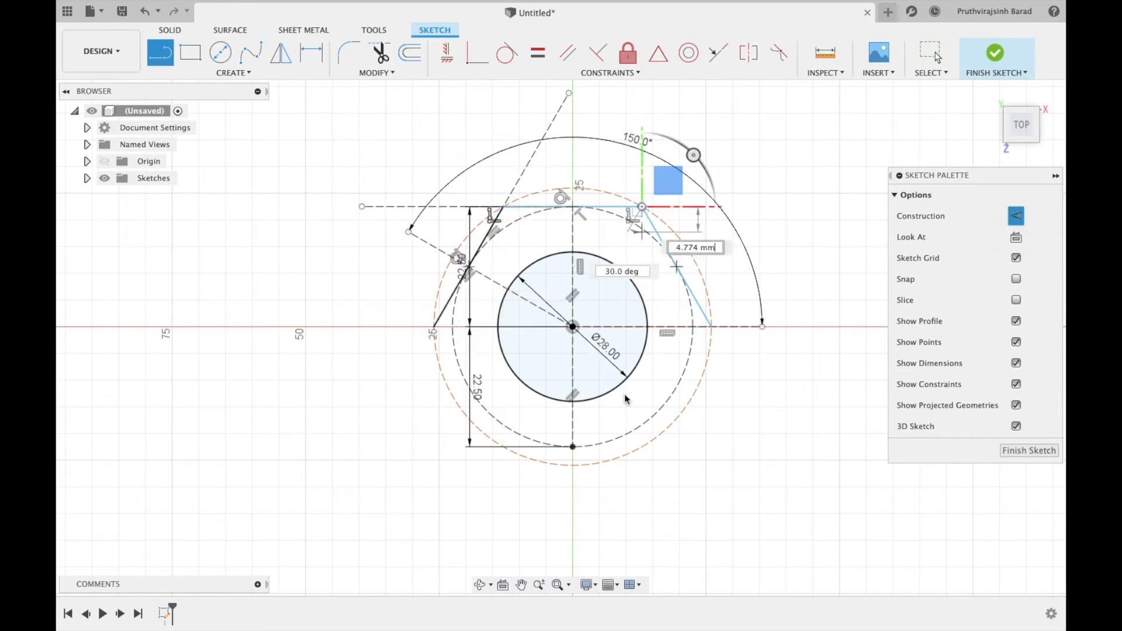
pyautogui.click(642, 447)
pyautogui.click(502, 207)
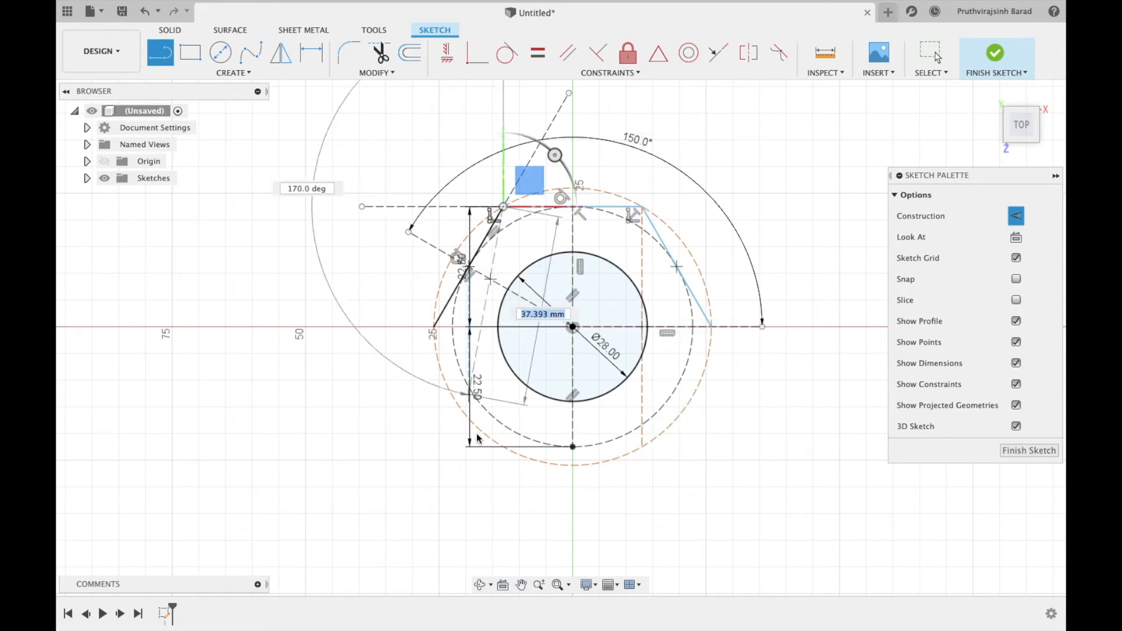
pyautogui.click(490, 438)
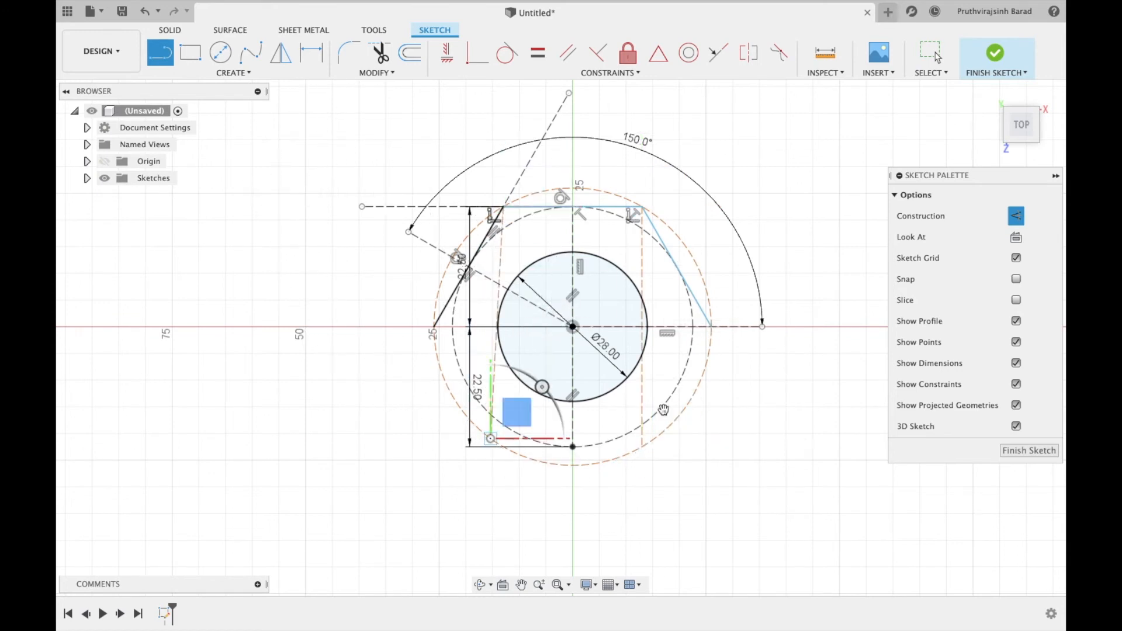
pyautogui.press('Escape')
pyautogui.click(495, 386)
pyautogui.press('Delete')
# - Draw a vertical construction line from the hexagon's upper left vertex down to the outer circle
pyautogui.press('l')
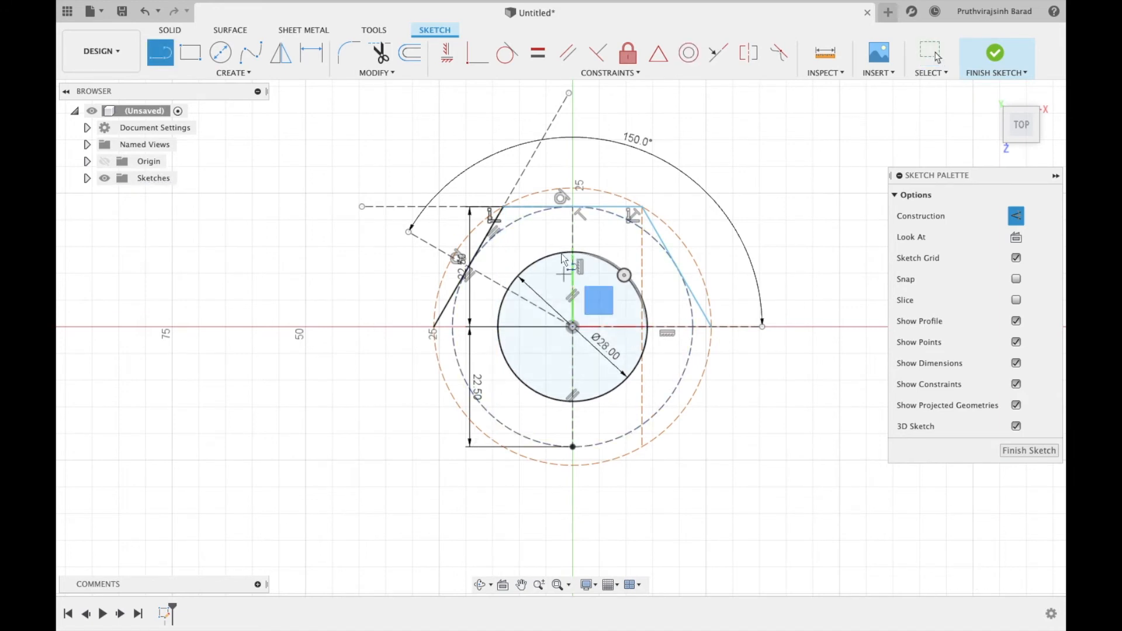
pyautogui.click(503, 208)
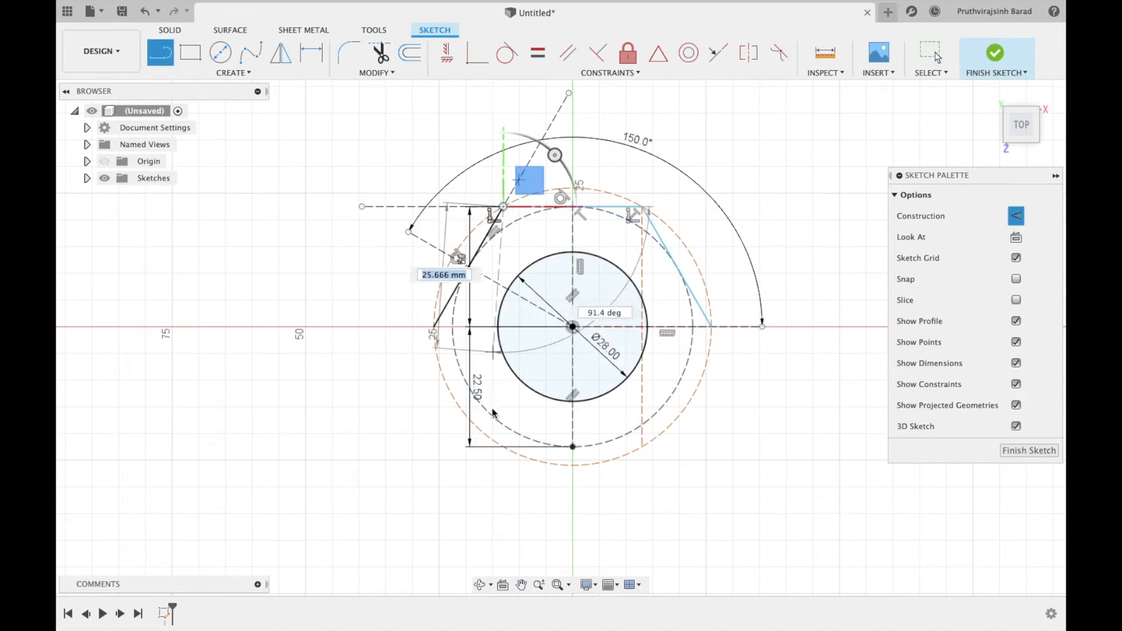
pyautogui.click(505, 451)
pyautogui.press('Escape')
# - Close the hexagon with three solid lower sides through the vertical lines' ends on the outer circle and finish the sketch
pyautogui.press('l')
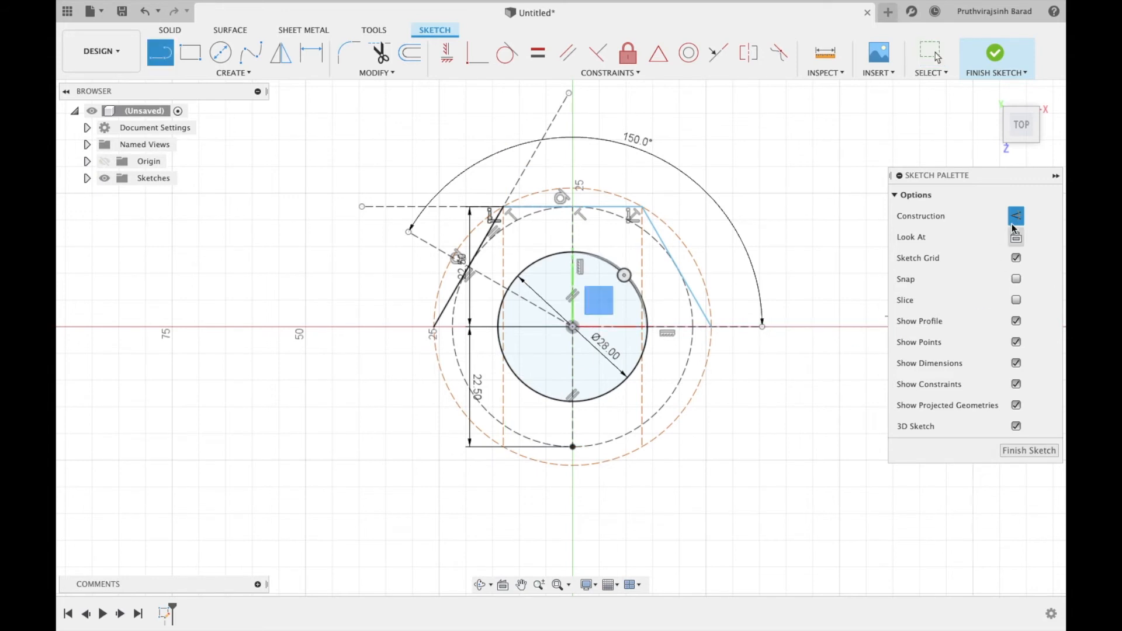
pyautogui.click(711, 327)
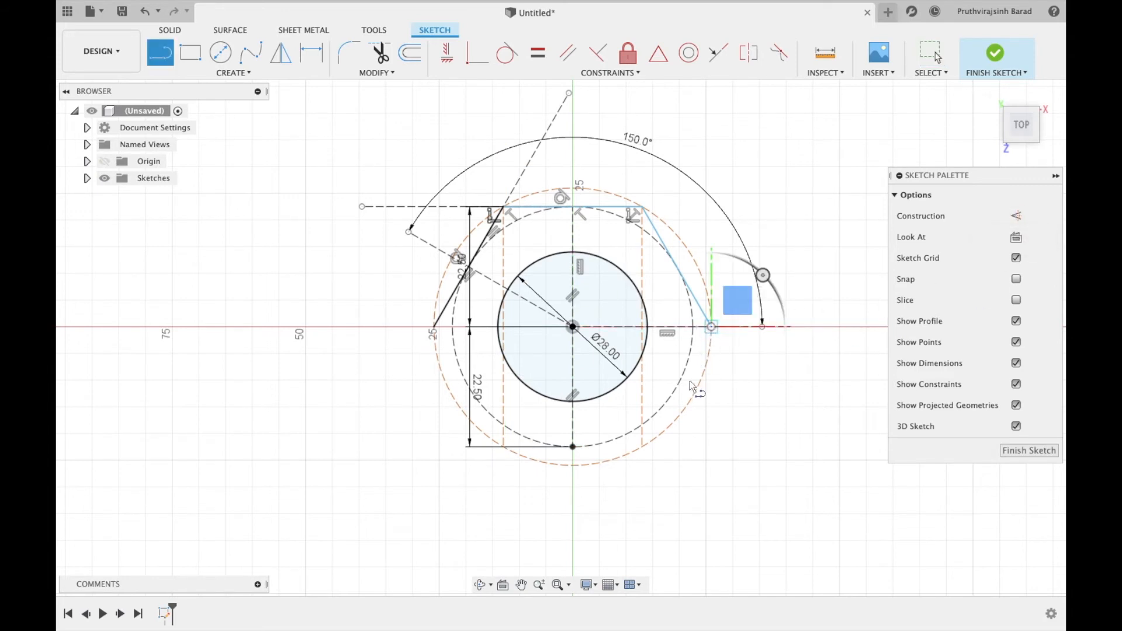
pyautogui.click(642, 447)
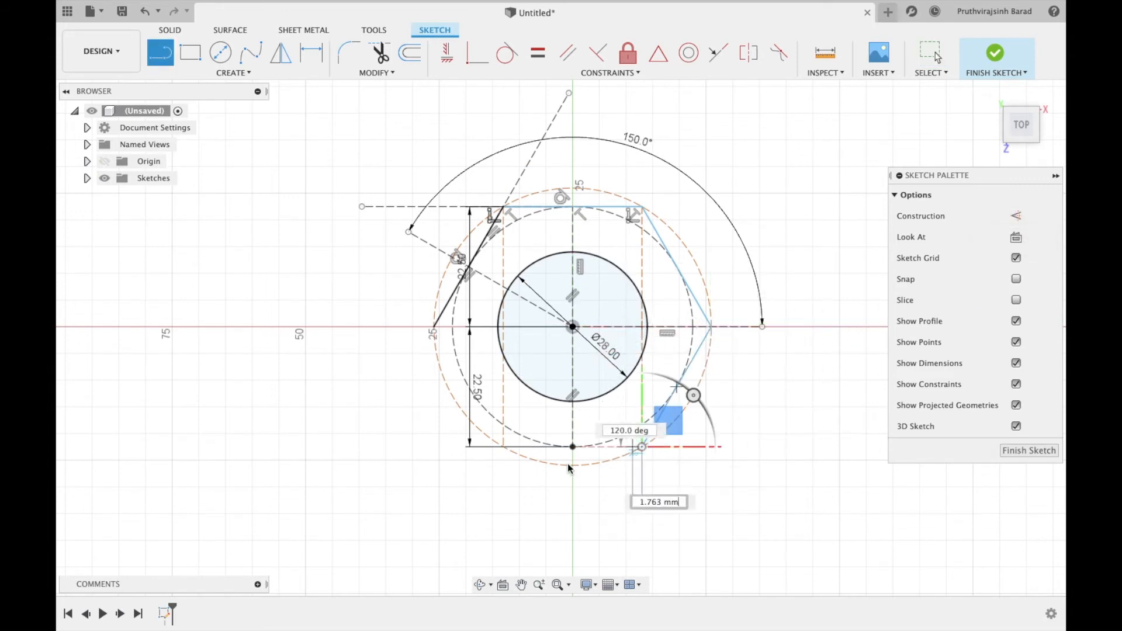
pyautogui.click(503, 448)
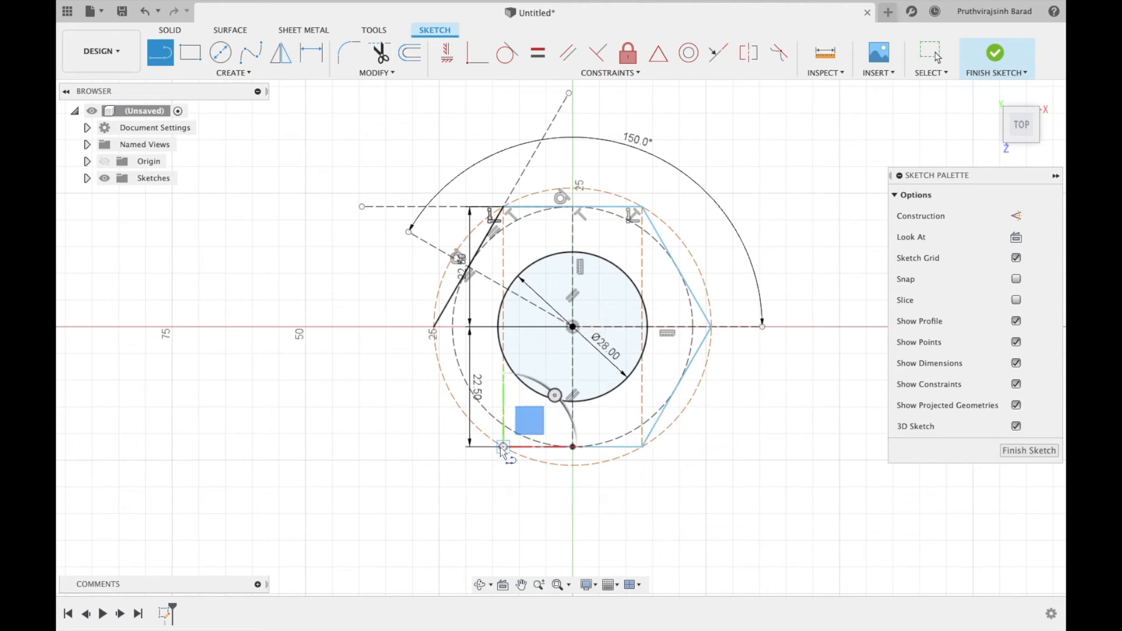
pyautogui.click(433, 327)
pyautogui.click(1030, 451)
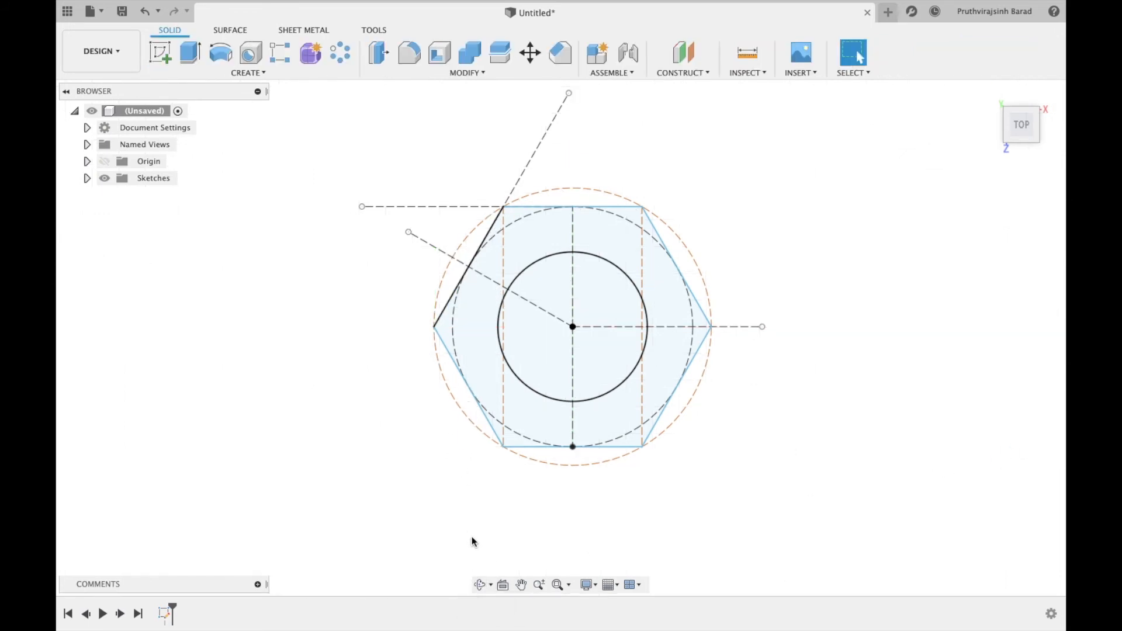
# - Extrude the hexagonal ring profile around the hole 20 mm upward as a new body
pyautogui.click(480, 585)
pyautogui.moveTo(484, 504); pyautogui.dragTo(476, 431)
pyautogui.press('Escape')
pyautogui.click(487, 349)
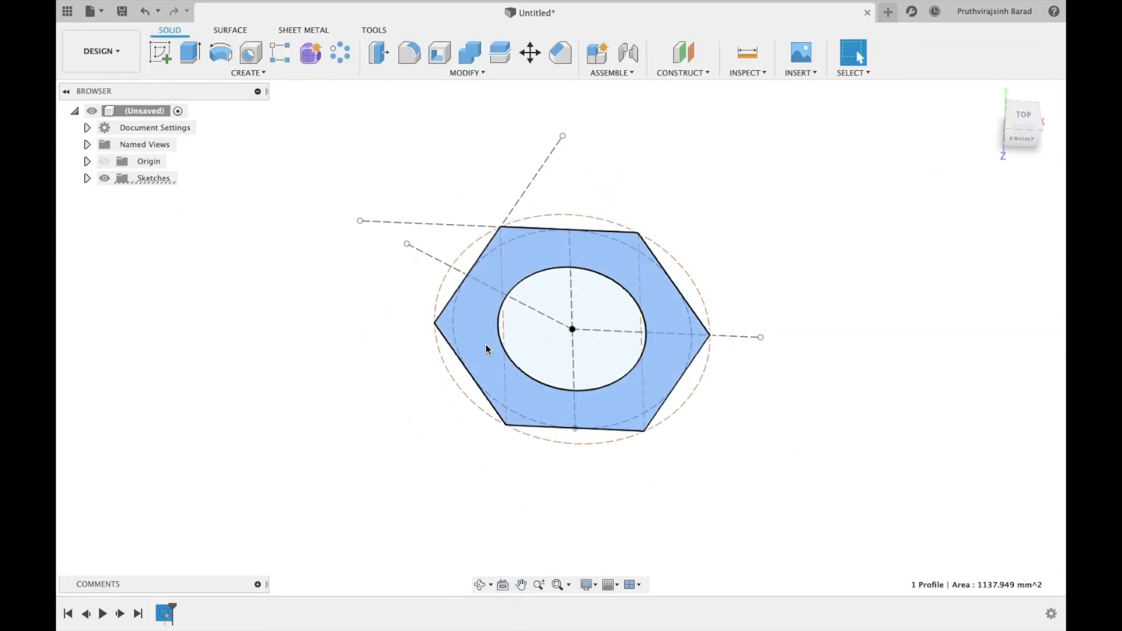
pyautogui.press('e')
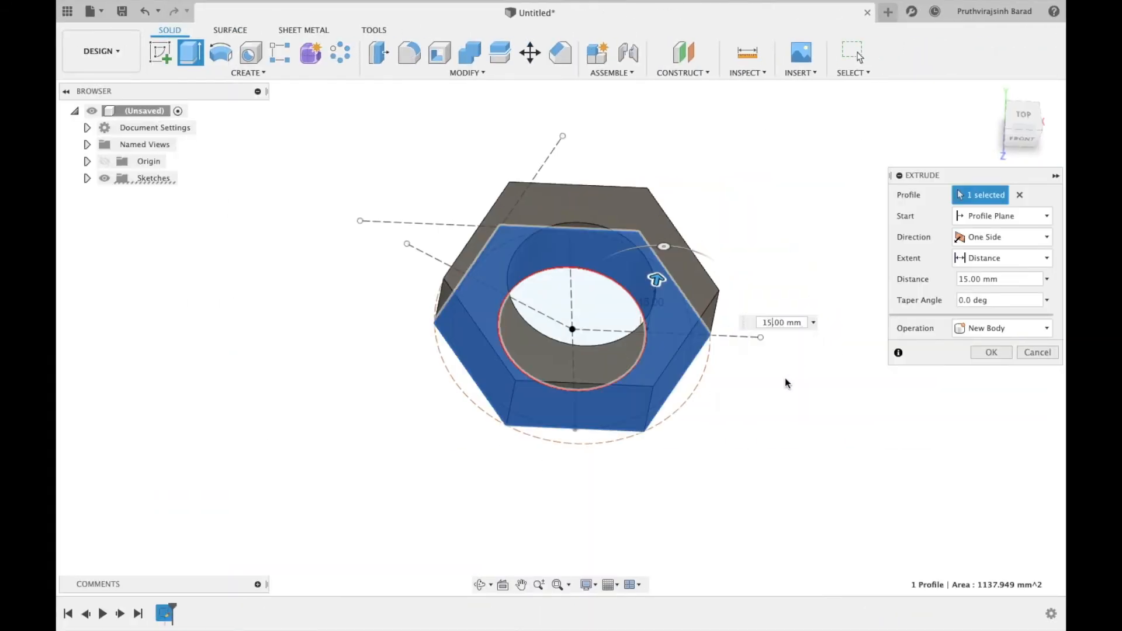
pyautogui.write('20')
pyautogui.press('Return')
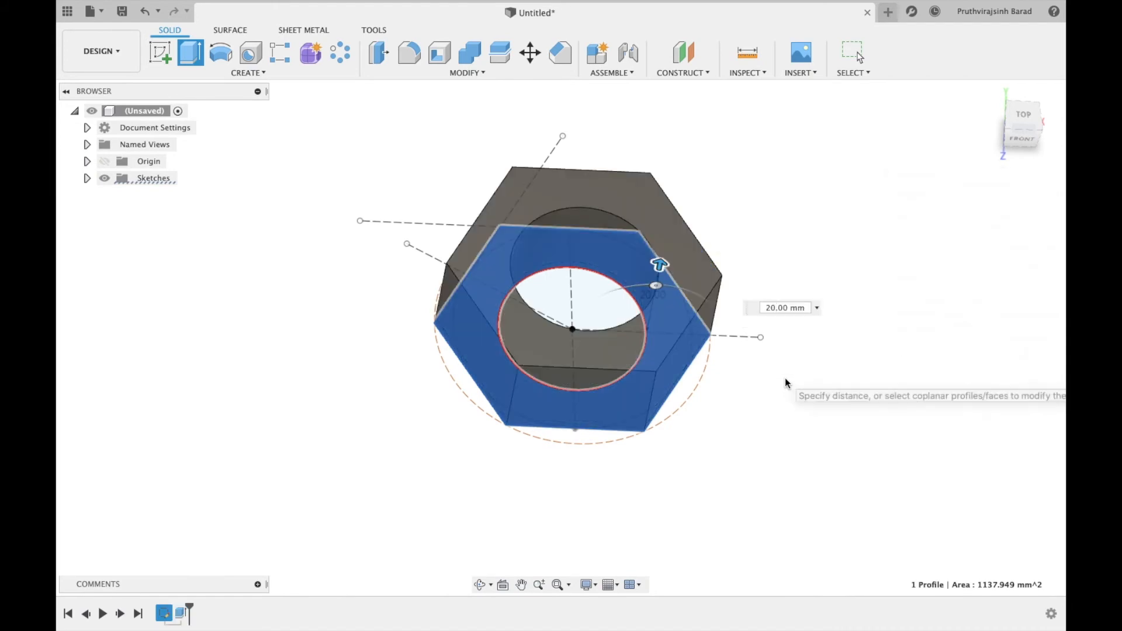
# - Show the origin planes and start a new sketch on the horizontal plane at the nut's base
pyautogui.click(104, 161)
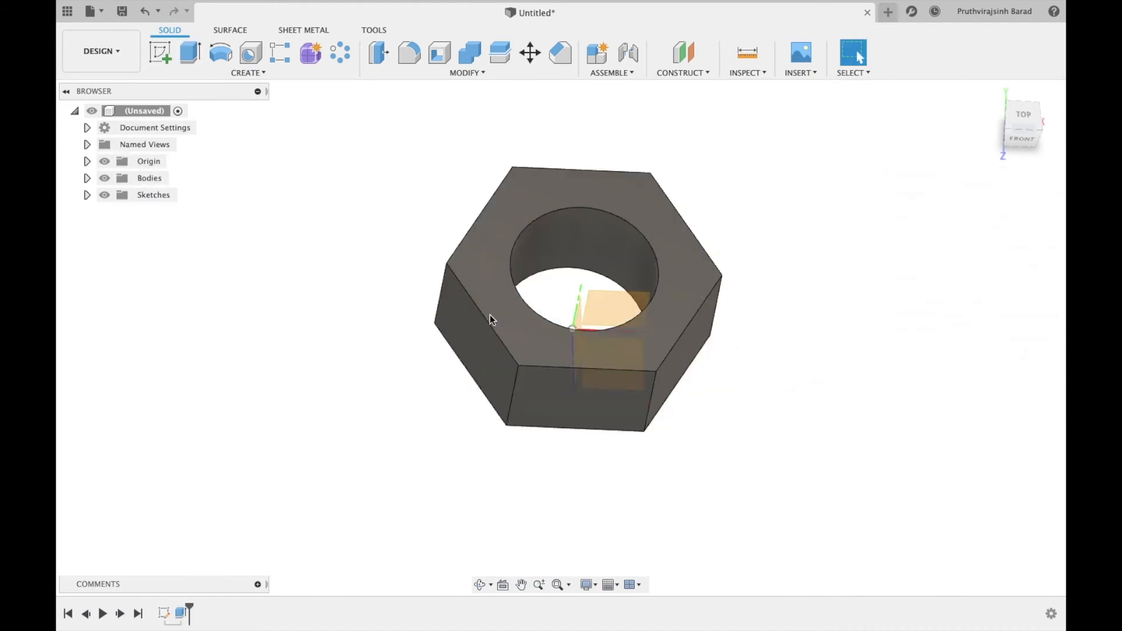
pyautogui.click(625, 304)
pyautogui.click(159, 53)
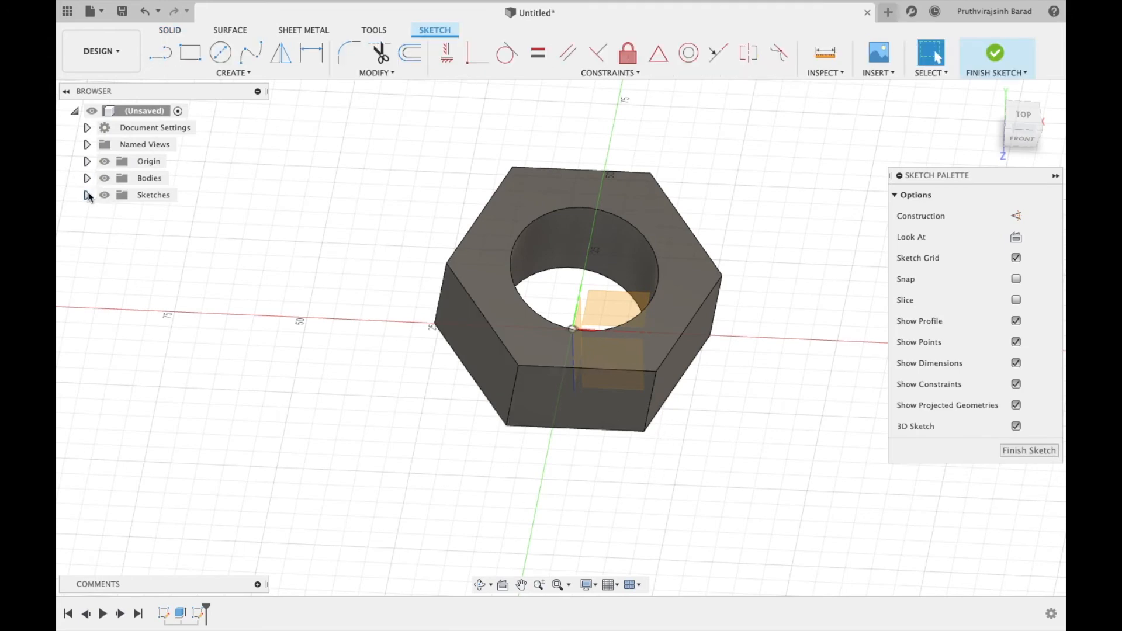
# - Draw a line on the nut's base from the hole's centre along the red axis to the hexagon's inscribed circle
pyautogui.click(479, 587)
pyautogui.moveTo(538, 421); pyautogui.dragTo(572, 369)
pyautogui.press('l')
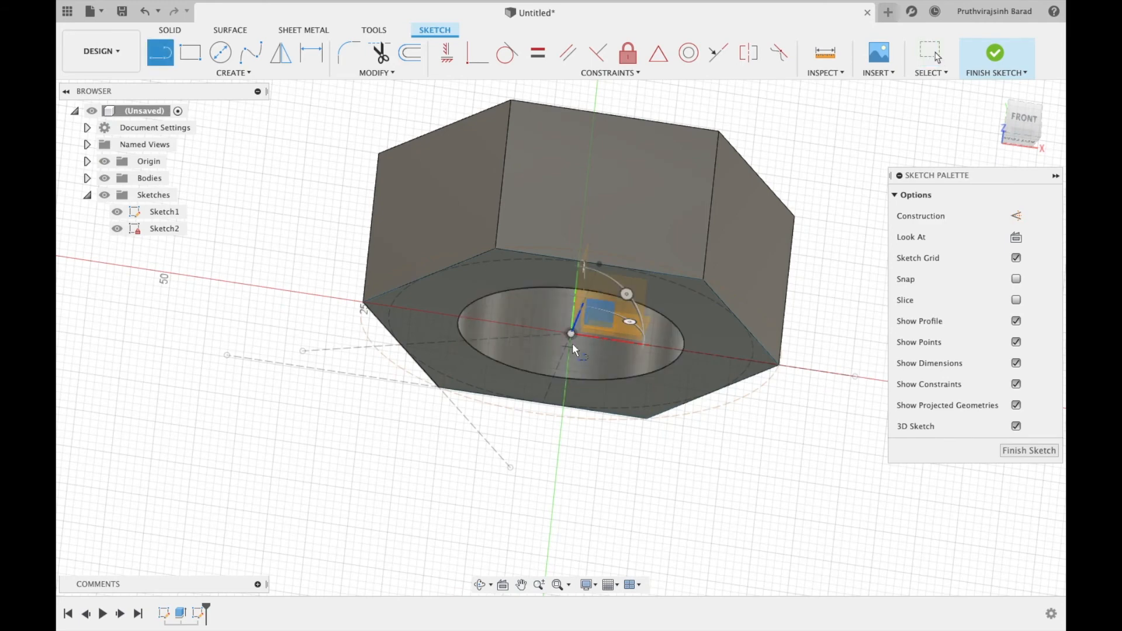
pyautogui.click(570, 334)
pyautogui.click(391, 304)
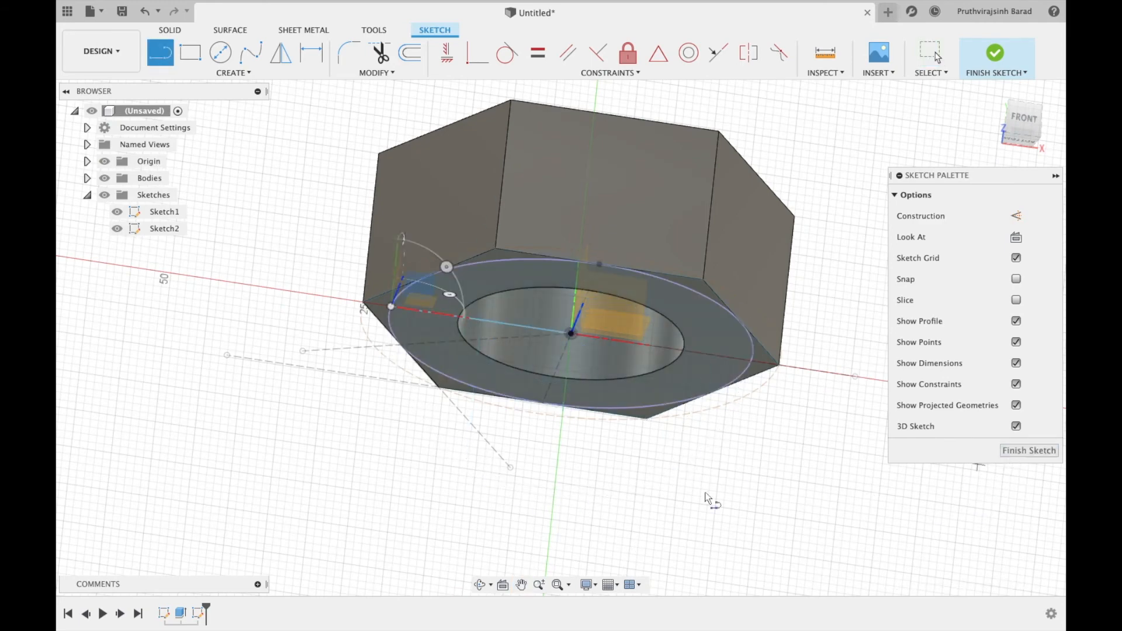
pyautogui.click(1023, 120)
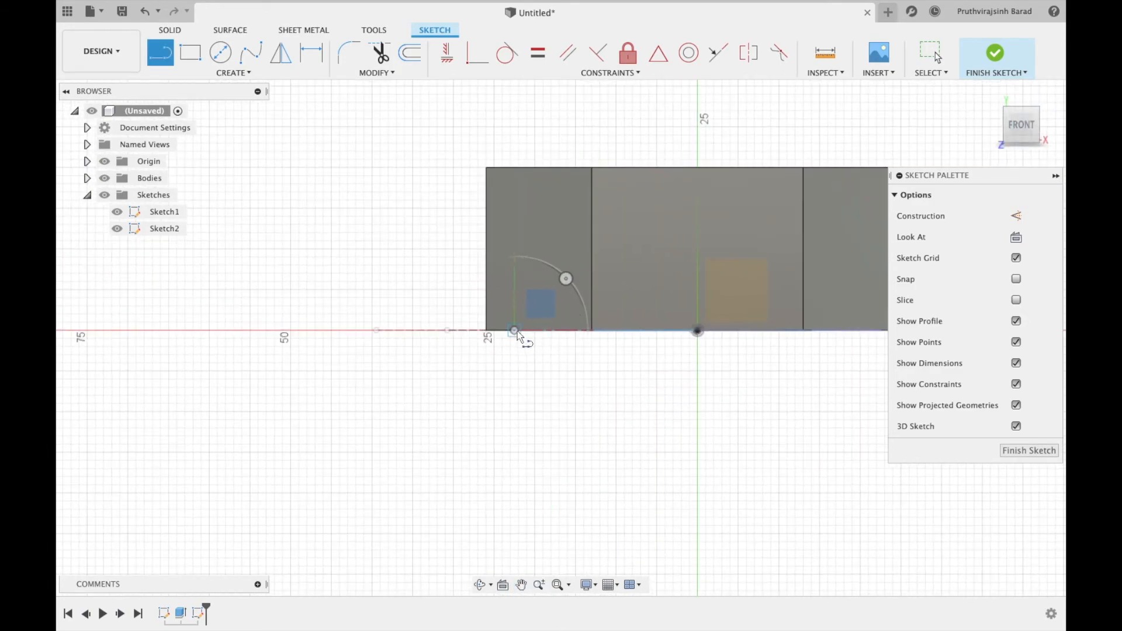
pyautogui.scroll(2, 518, 336)
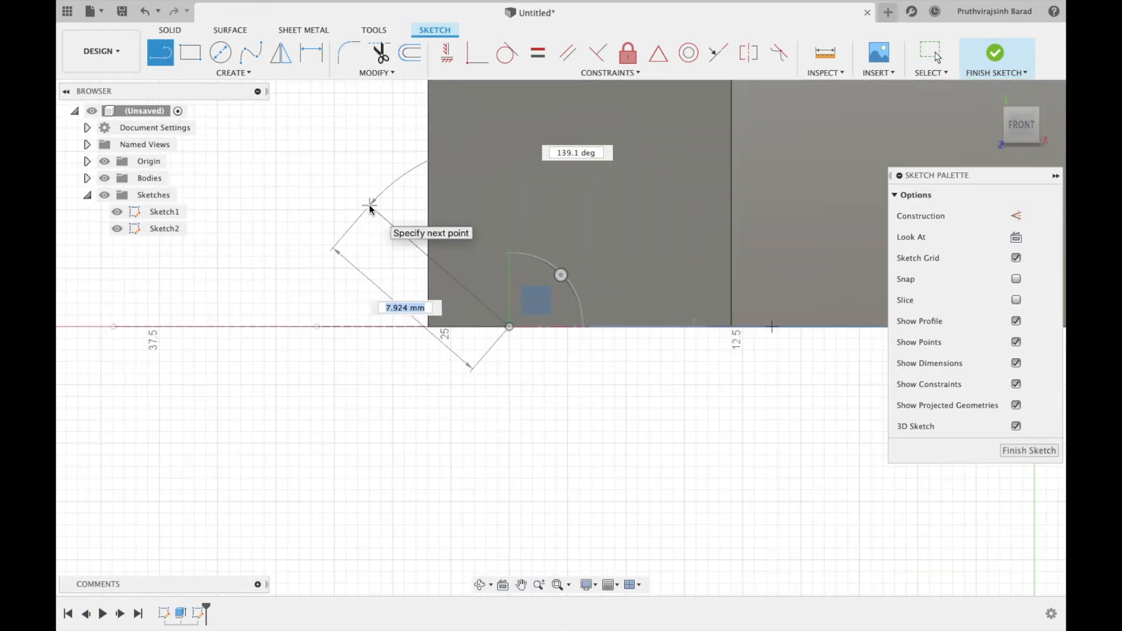
pyautogui.write('45')
pyautogui.press('Tab')
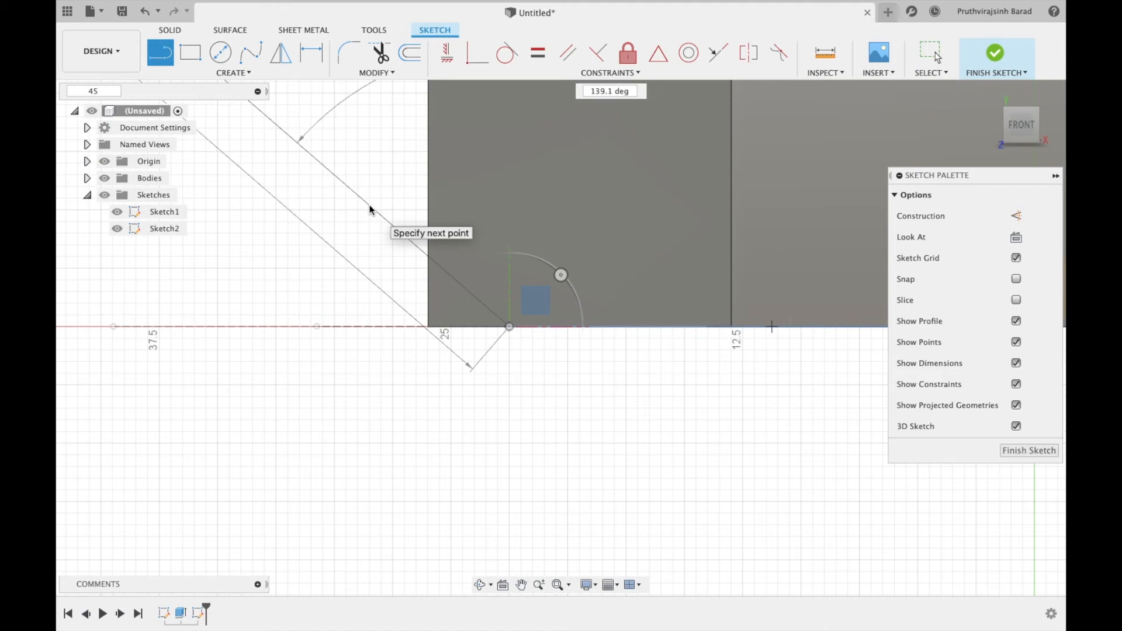
pyautogui.press('Escape')
# - Draw a 45-degree line from the base line's outer end and change its angle to 135 degrees
pyautogui.press('l')
pyautogui.click(508, 326)
pyautogui.write('4')
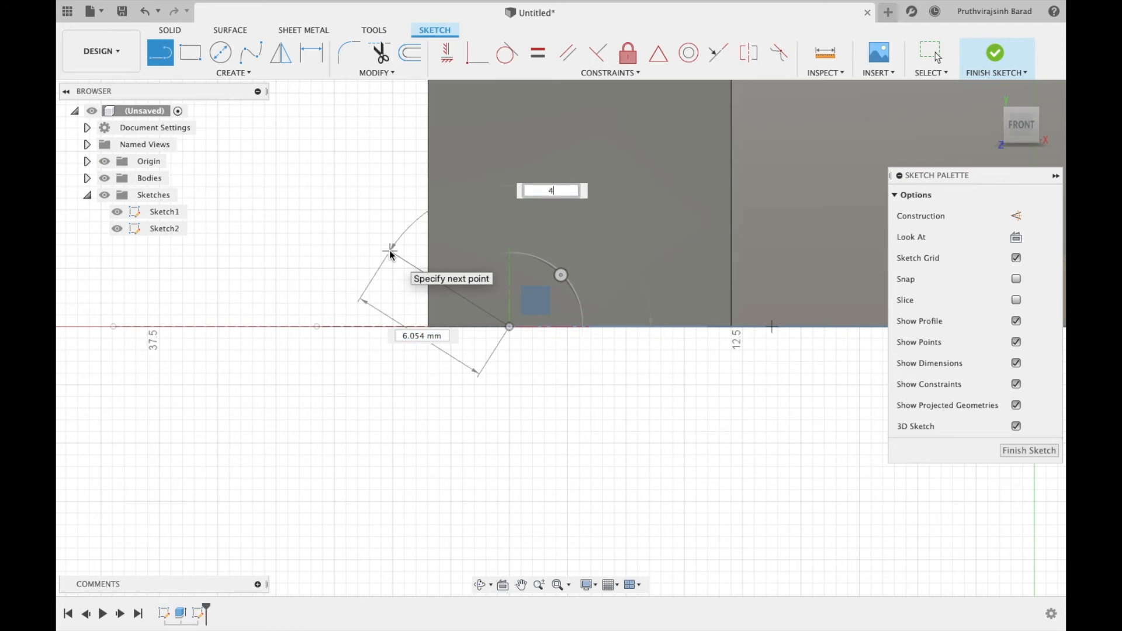
pyautogui.write('5')
pyautogui.press('Return')
pyautogui.press('Escape')
pyautogui.doubleClick(651, 279)
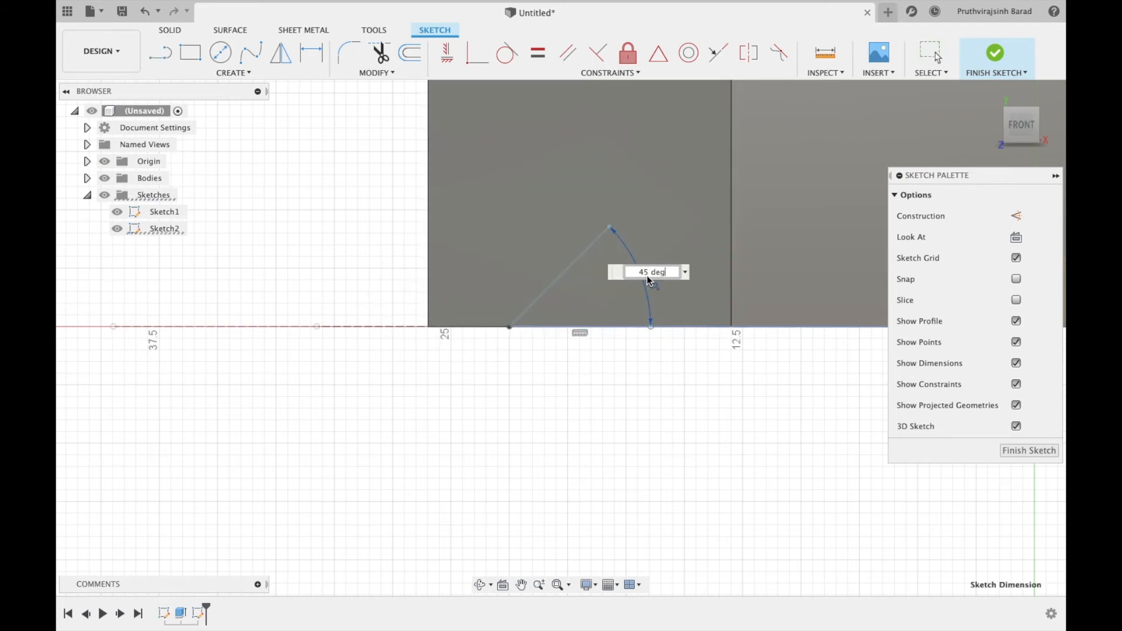
pyautogui.write('135')
pyautogui.press('Return')
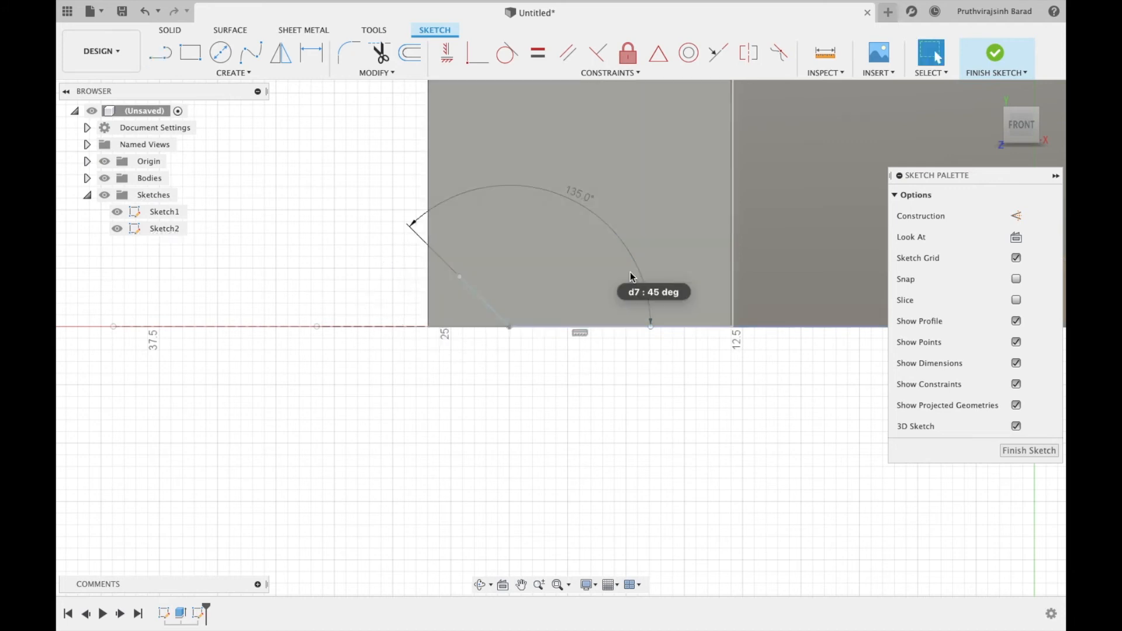
# - Delete the angled line at the base line's outer end
pyautogui.press('l')
pyautogui.press('Escape')
pyautogui.click(476, 295)
pyautogui.press('Delete')
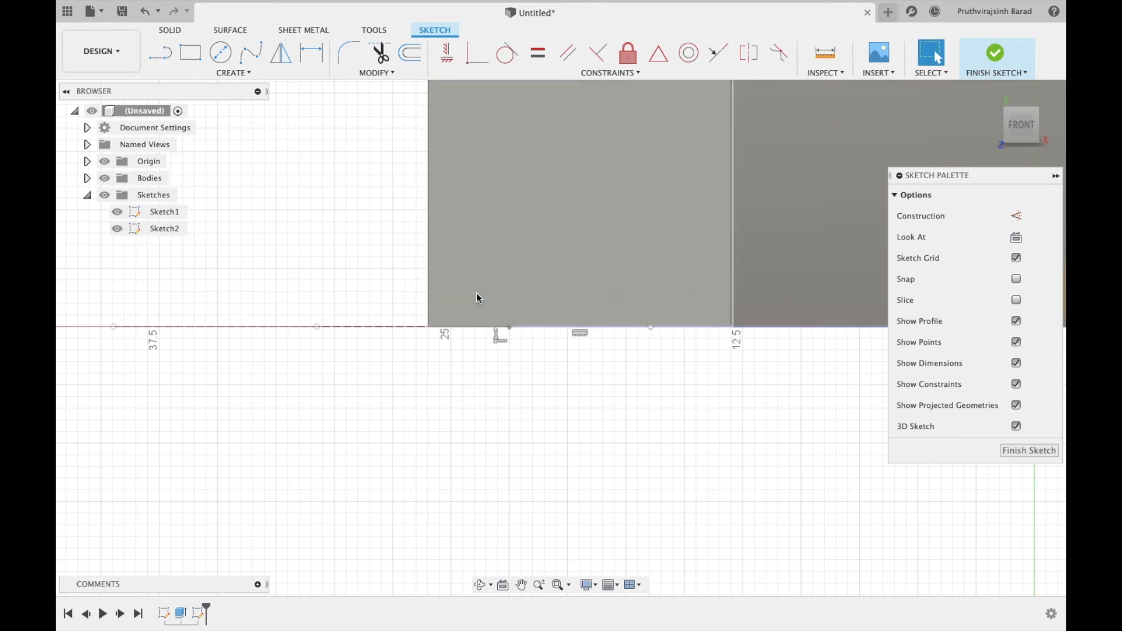
# - Draw a line about 9 mm long from the base line's outer end, sloping up and outward at 135 degrees
pyautogui.press('l')
pyautogui.click(509, 326)
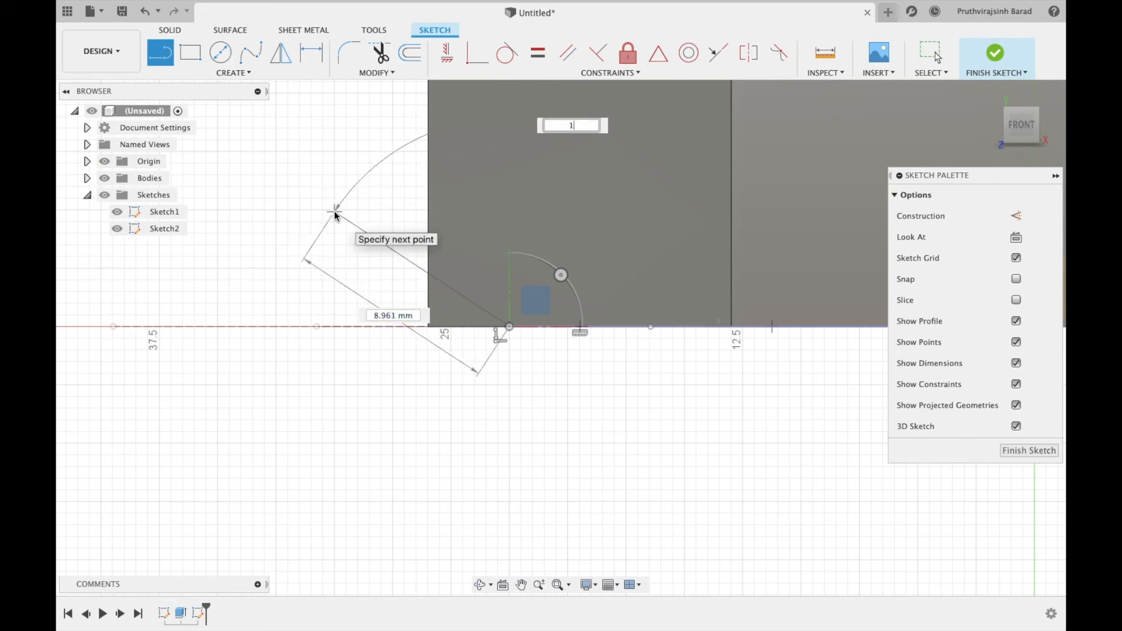
pyautogui.write('1')
pyautogui.press('Tab')
pyautogui.write('35')
pyautogui.press('Return')
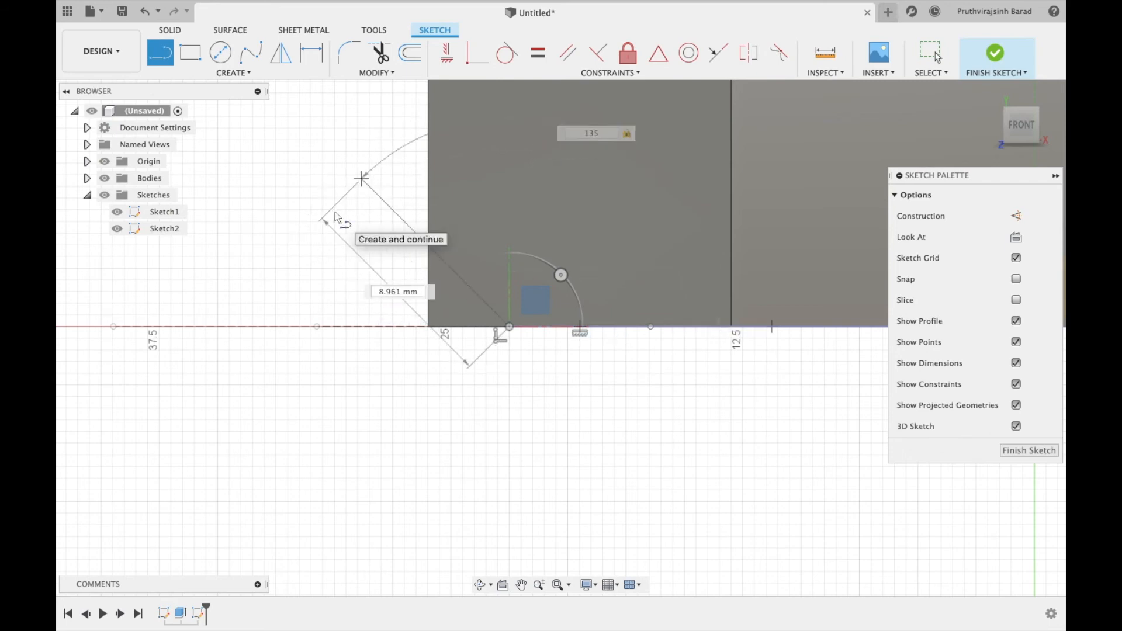
pyautogui.press('Escape')
# - Close the lower chamfer triangle with a vertical line down to the base level and a horizontal line back to its inner corner
pyautogui.moveTo(361, 177); pyautogui.dragTo(372, 320)
pyautogui.click(362, 327)
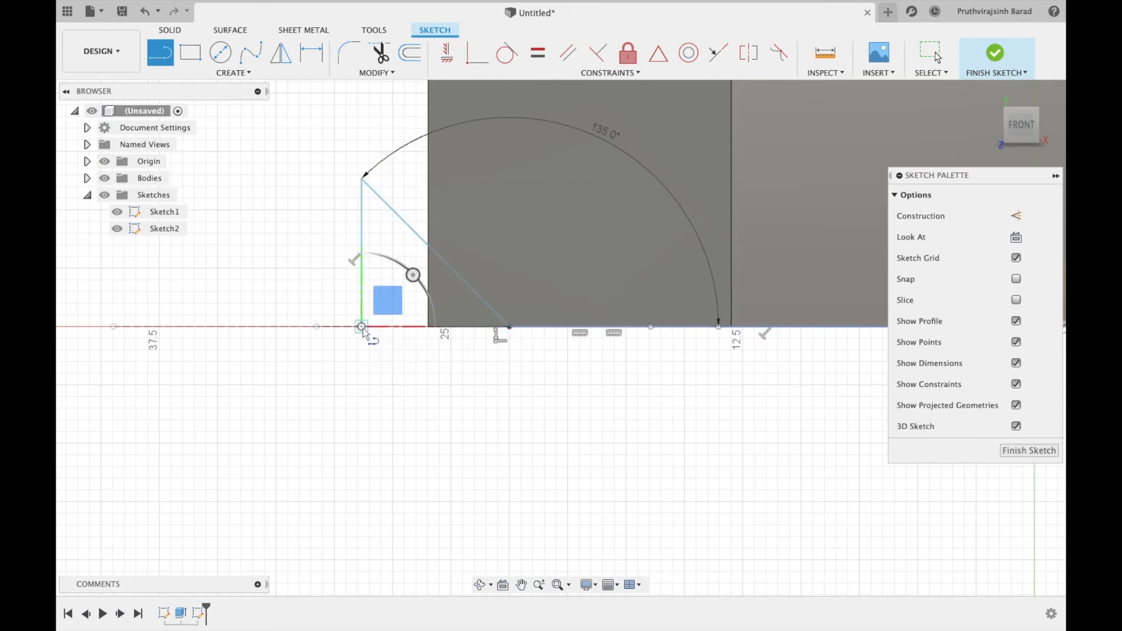
pyautogui.click(508, 327)
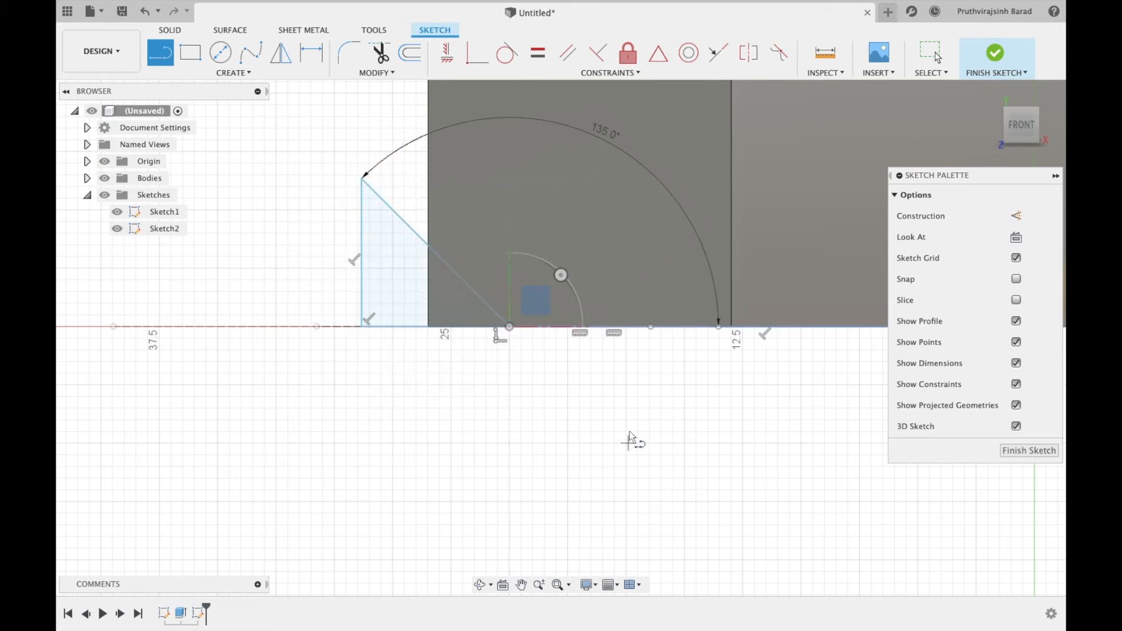
# - Draw a 20 mm vertical construction line up from the lower triangle's inner corner to the nut's top face
pyautogui.scroll(-5, 616, 363)
pyautogui.scroll(1, 570, 384)
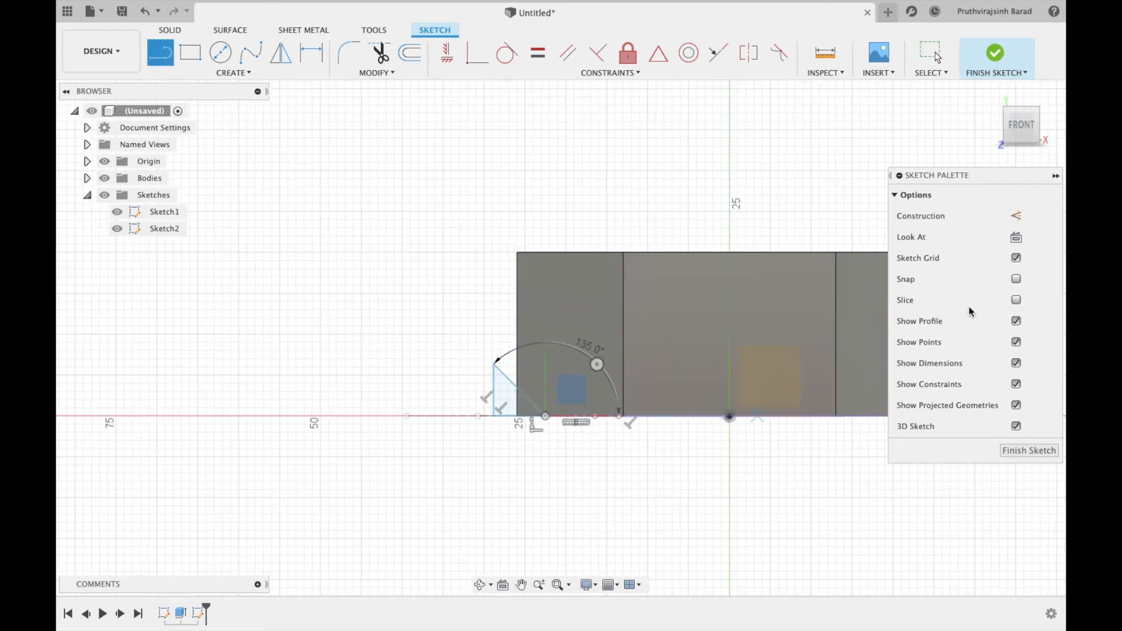
pyautogui.click(1017, 216)
pyautogui.click(546, 415)
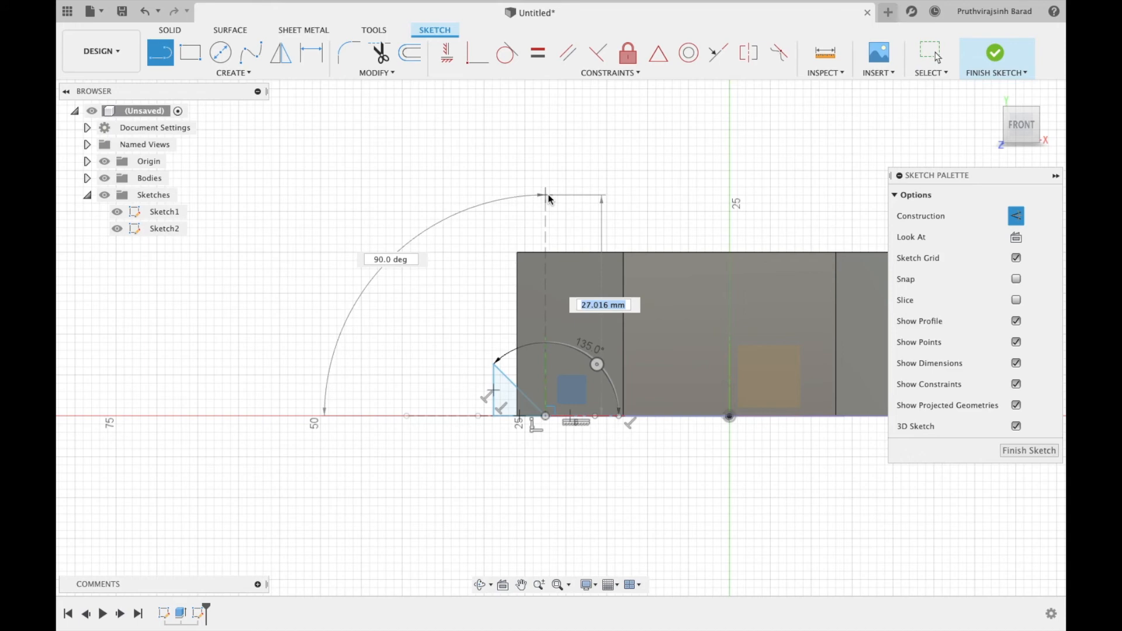
pyautogui.write('20')
pyautogui.press('Return')
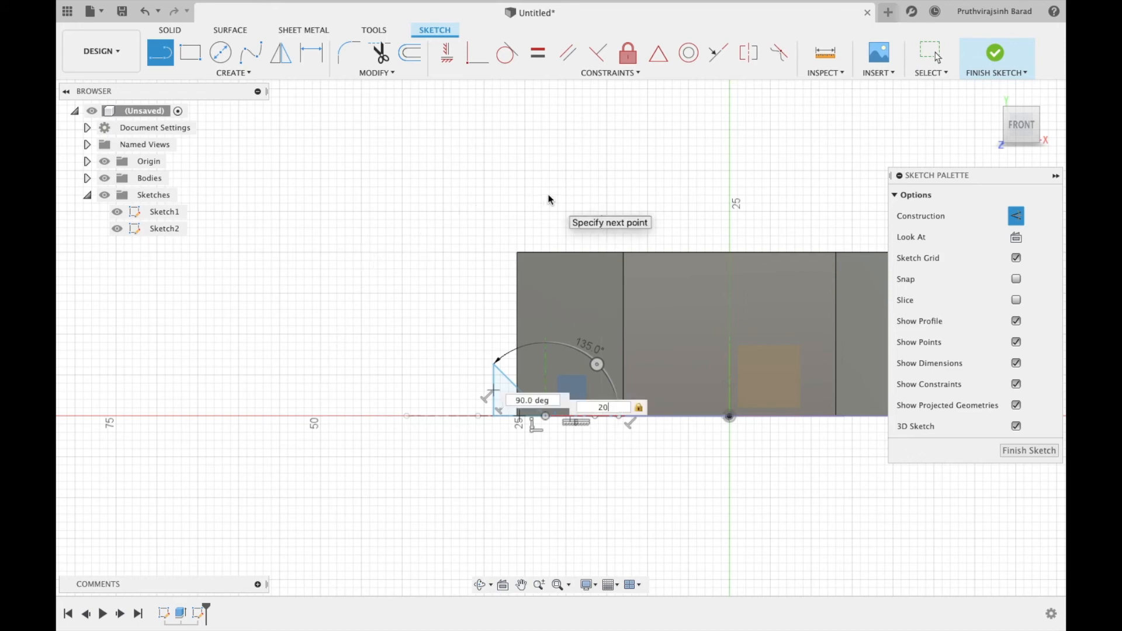
pyautogui.press('Escape')
# - Draw a solid line about 8 mm long from the construction line's upper end, sloping down and outward at 135 degrees
pyautogui.press('l')
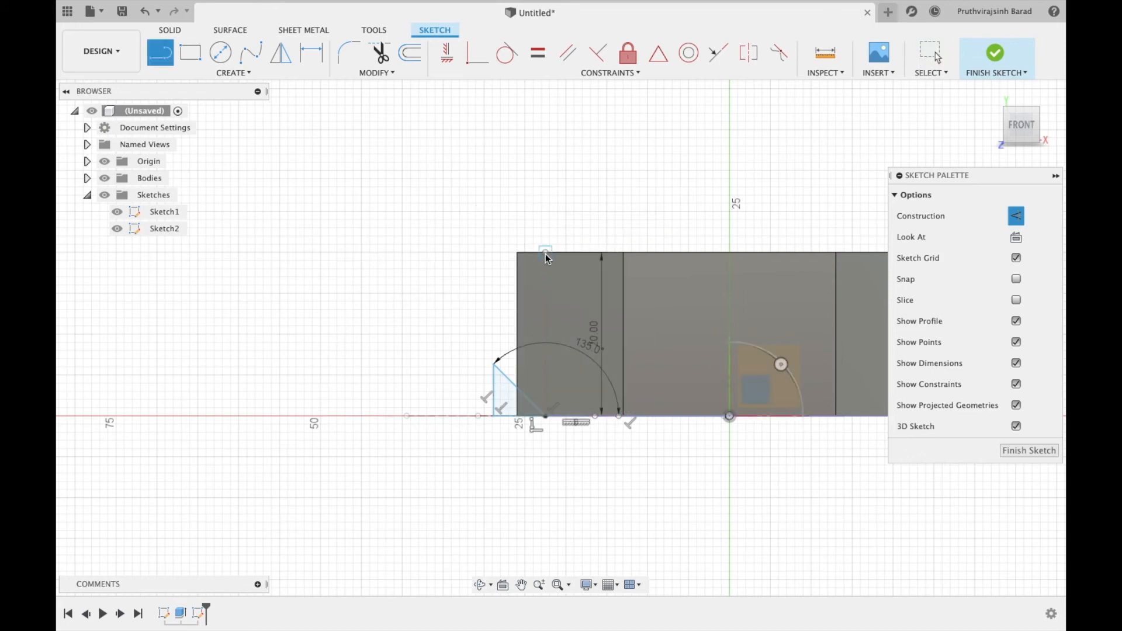
pyautogui.click(545, 252)
pyautogui.click(1019, 217)
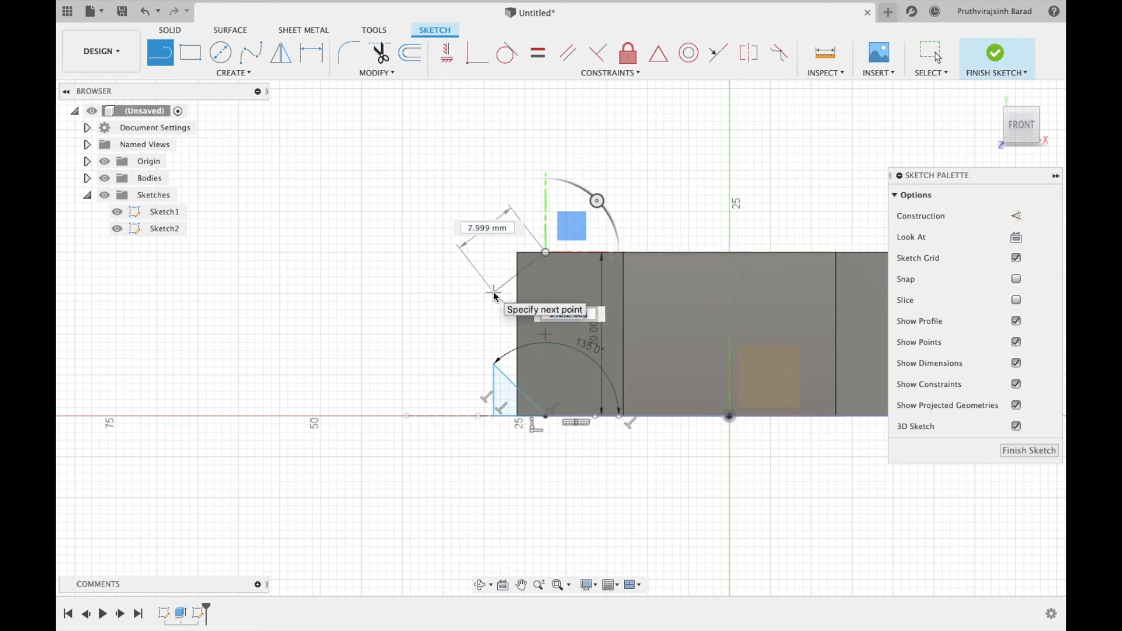
pyautogui.write('135')
pyautogui.press('Return')
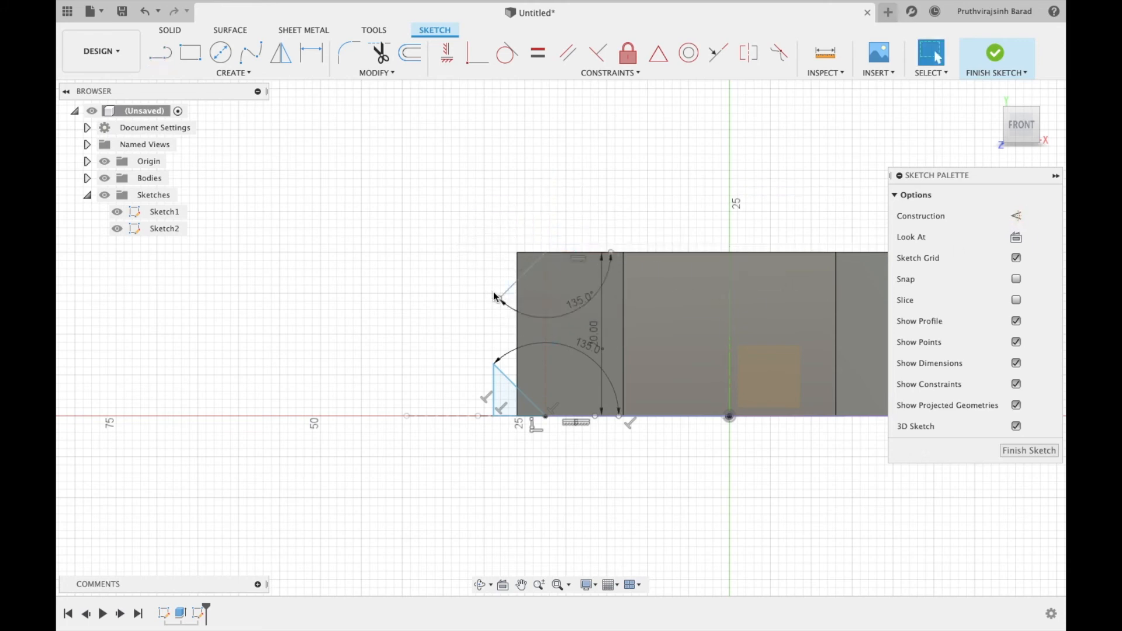
# - Close the upper chamfer triangle with a vertical and a horizontal line along the top level, and finish the sketch
pyautogui.press('l')
pyautogui.scroll(4, 526, 299)
pyautogui.click(476, 297)
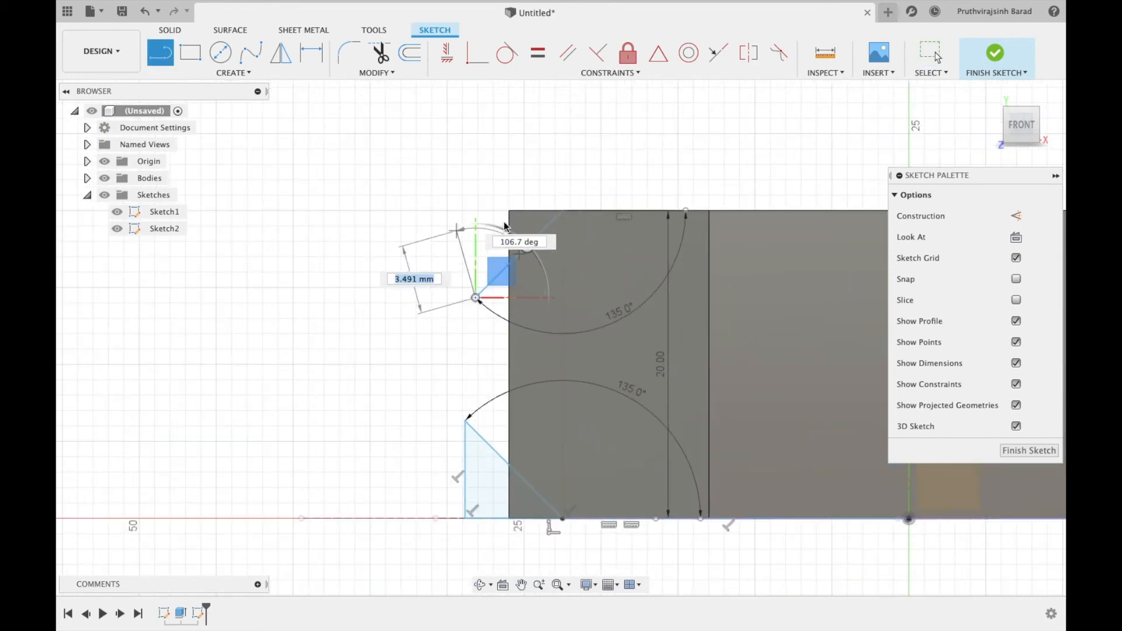
pyautogui.click(476, 211)
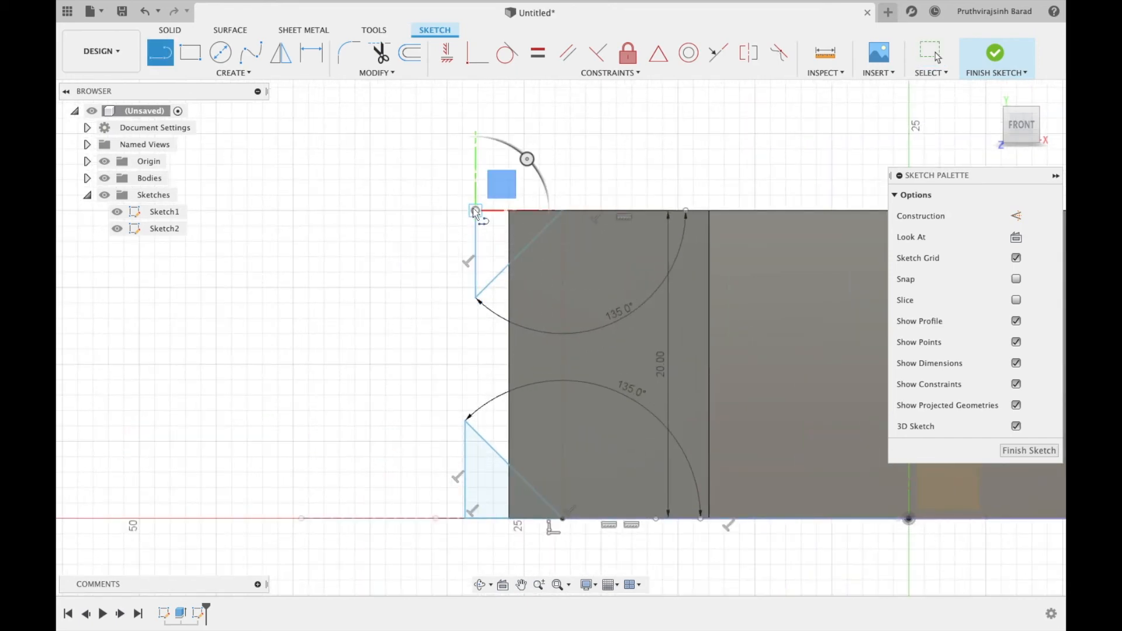
pyautogui.click(562, 210)
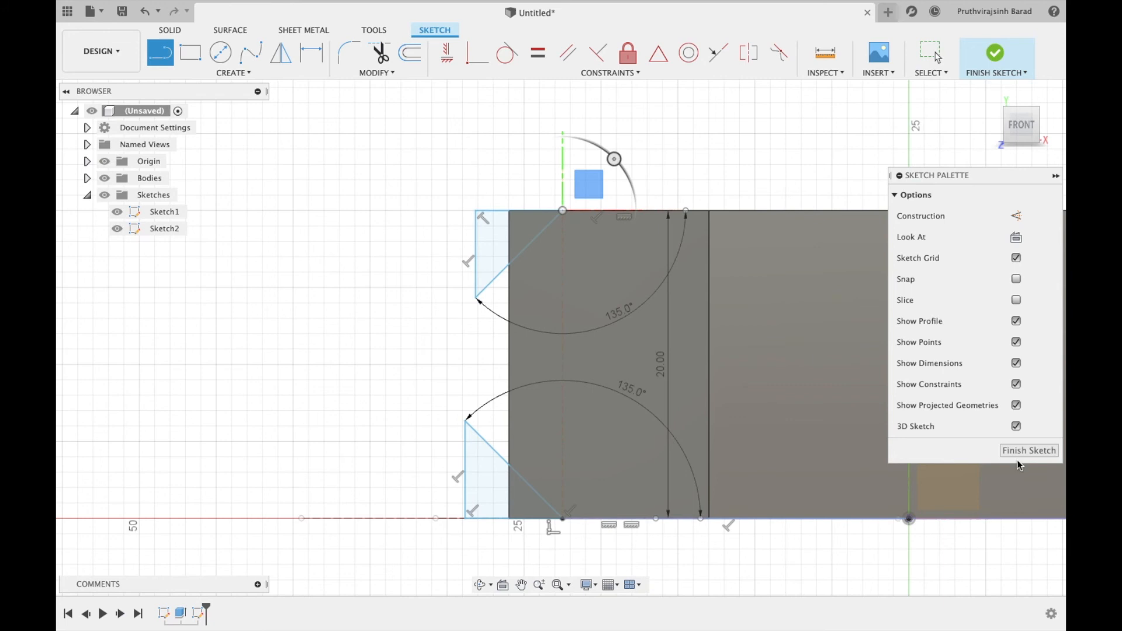
pyautogui.click(1017, 453)
# - Revolve both chamfer triangles 360 degrees around the nut's vertical centre axis as a cut
pyautogui.scroll(-5, 650, 388)
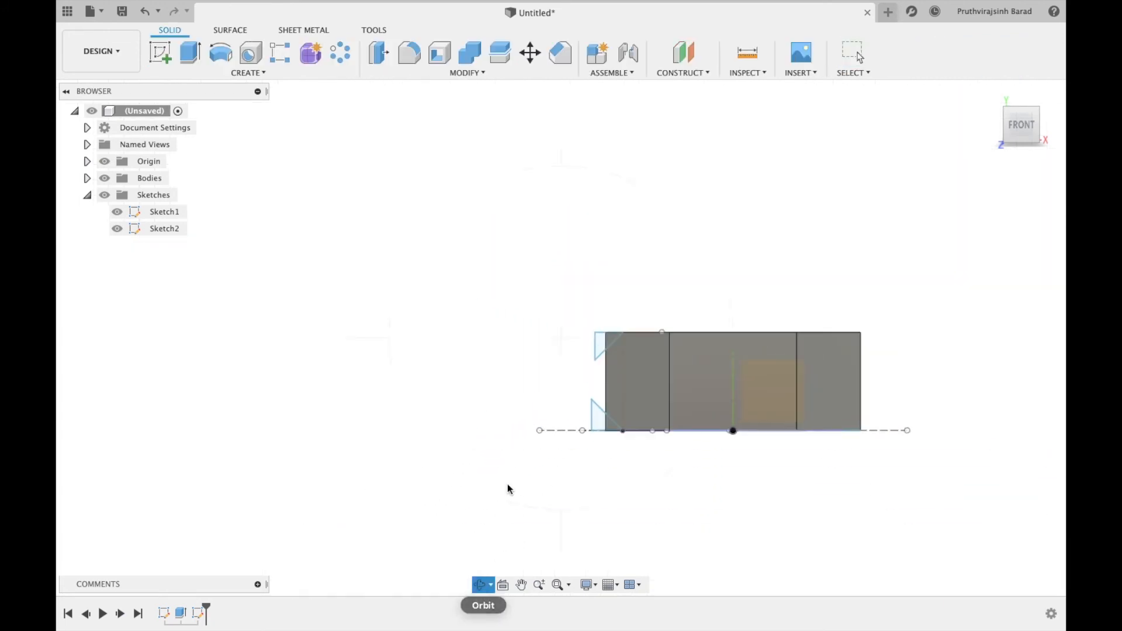
pyautogui.moveTo(509, 489); pyautogui.dragTo(519, 526)
pyautogui.scroll(5, 620, 392)
pyautogui.press('Escape')
pyautogui.click(572, 285)
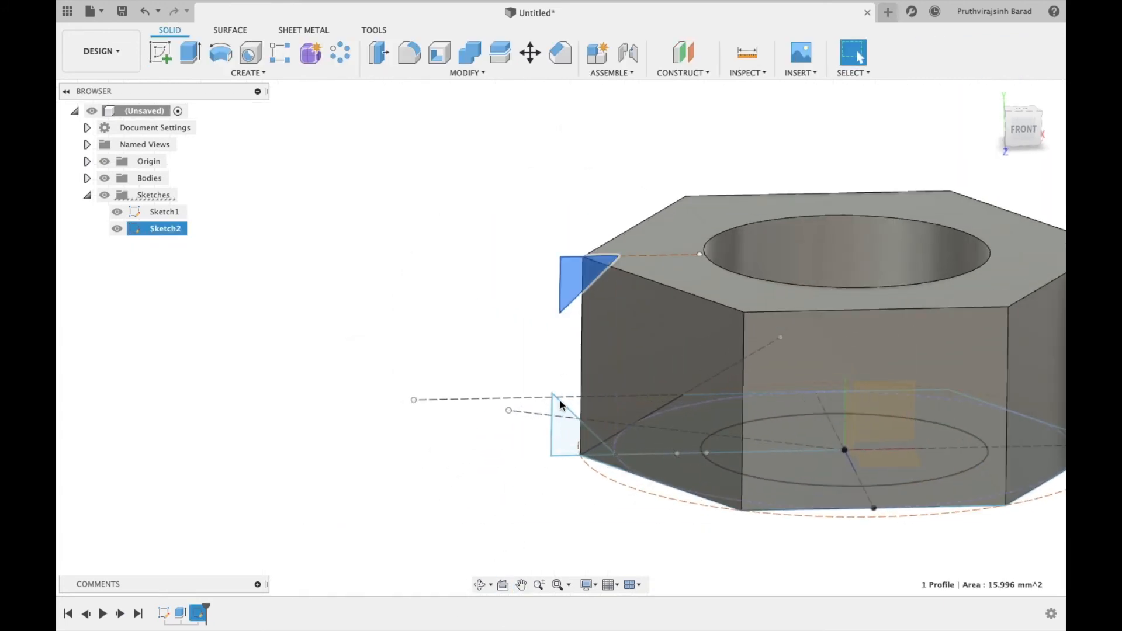
pyautogui.click(560, 441)
pyautogui.keyDown('shift'); pyautogui.click(568, 295); pyautogui.keyUp('shift')
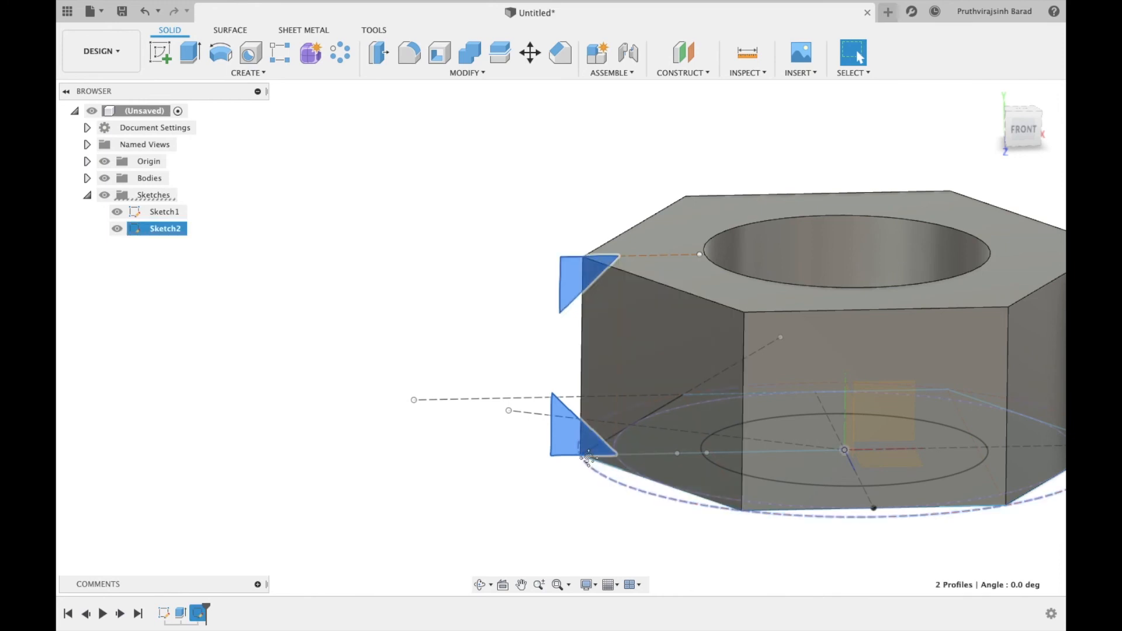
pyautogui.moveTo(568, 295); pyautogui.dragTo(410, 194, button='middle')
pyautogui.click(221, 52)
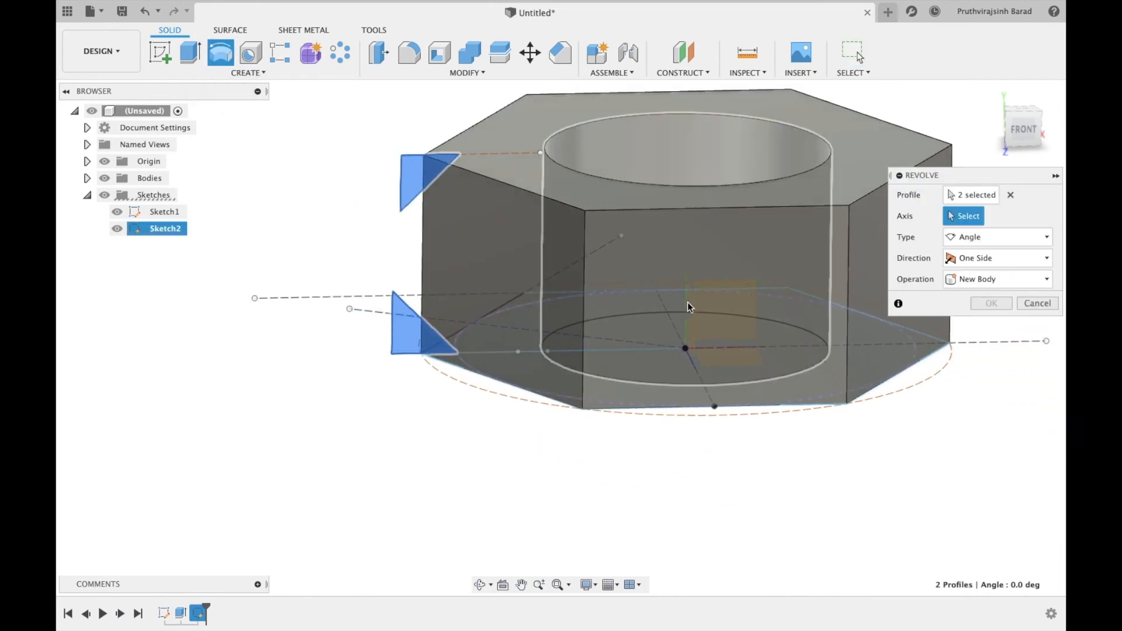
pyautogui.keyDown('shift'); pyautogui.moveTo(599, 514); pyautogui.dragTo(690, 398, button='middle'); pyautogui.keyUp('shift')
pyautogui.click(695, 386)
pyautogui.scroll(-3, 613, 509)
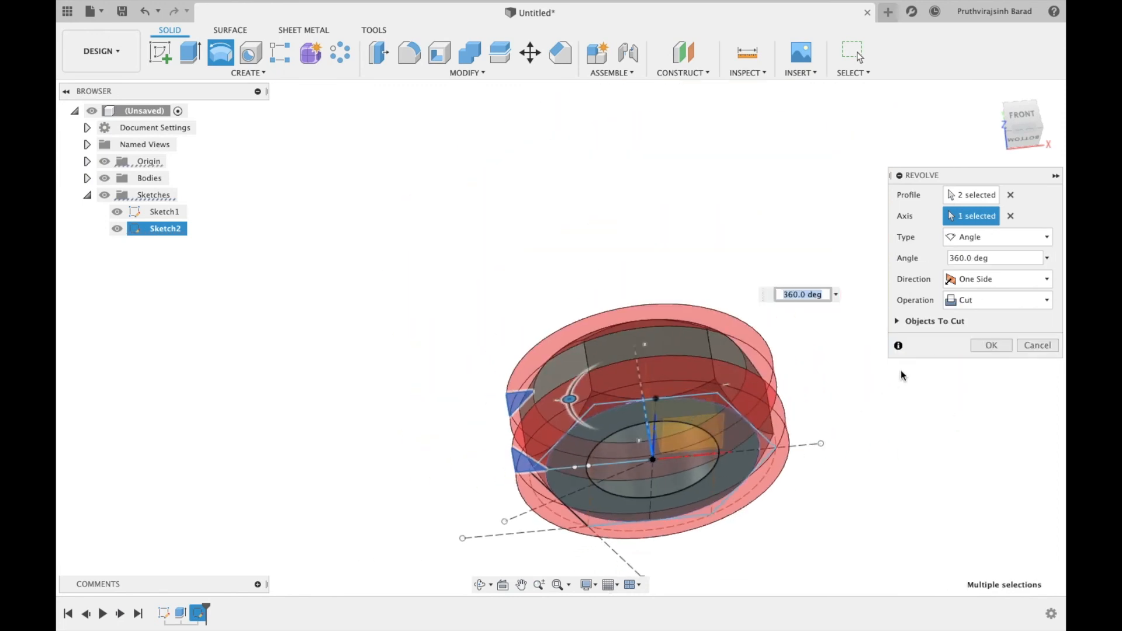
pyautogui.press('Return')
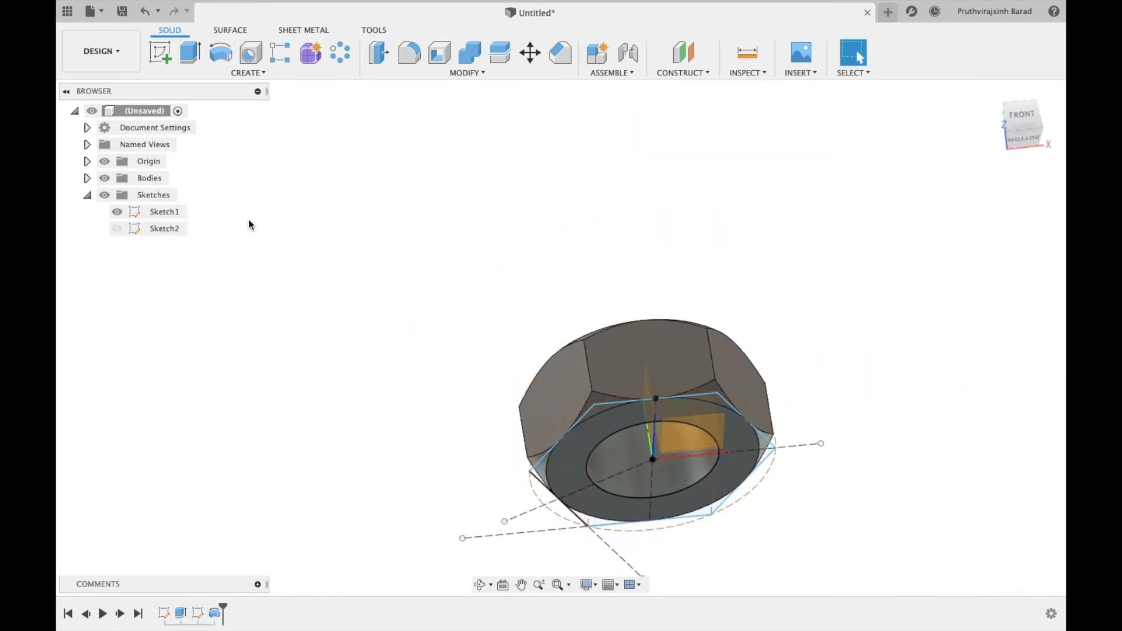
# - Hide the hexagon sketch and, in the Render workspace, hide the origin planes
pyautogui.click(125, 240)
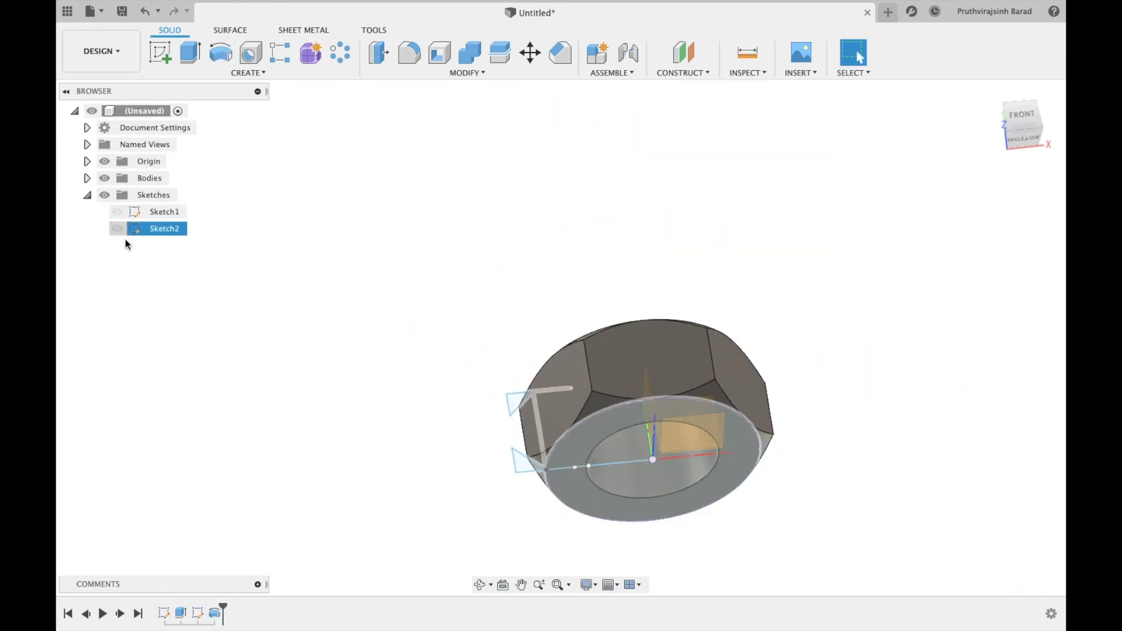
pyautogui.click(87, 195)
pyautogui.click(101, 51)
pyautogui.click(111, 108)
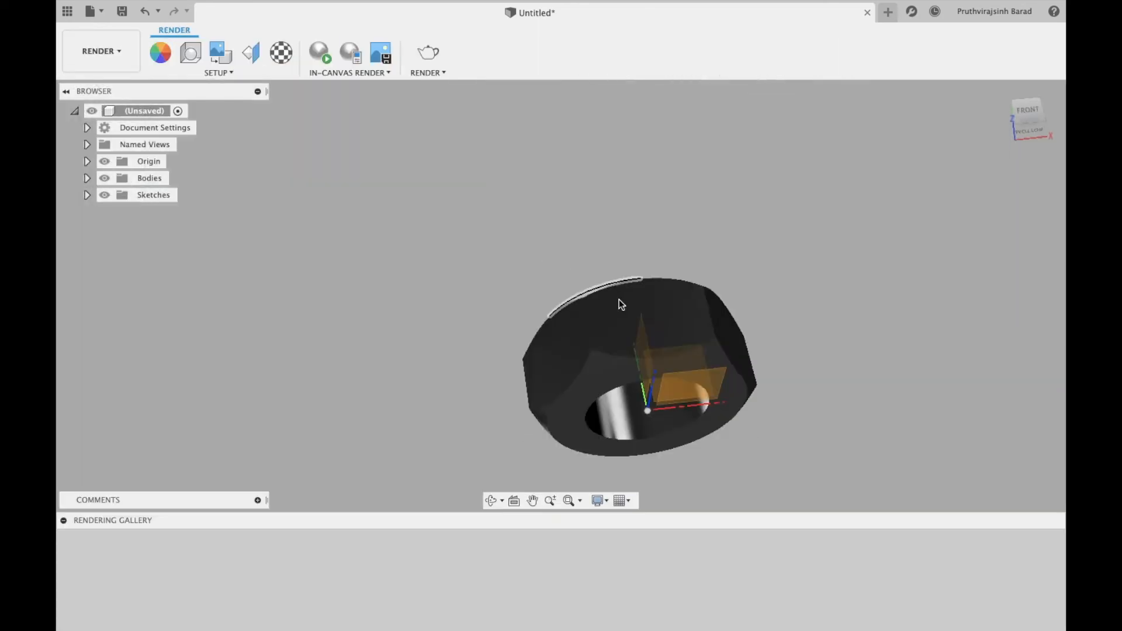
pyautogui.click(104, 161)
# - Examine the rendered chamfered nut from above and return to the Design workspace
pyautogui.click(489, 500)
pyautogui.moveTo(620, 352); pyautogui.dragTo(629, 432)
pyautogui.scroll(5, 621, 268)
pyautogui.moveTo(621, 269); pyautogui.dragTo(487, 250, button='middle')
pyautogui.press('Escape')
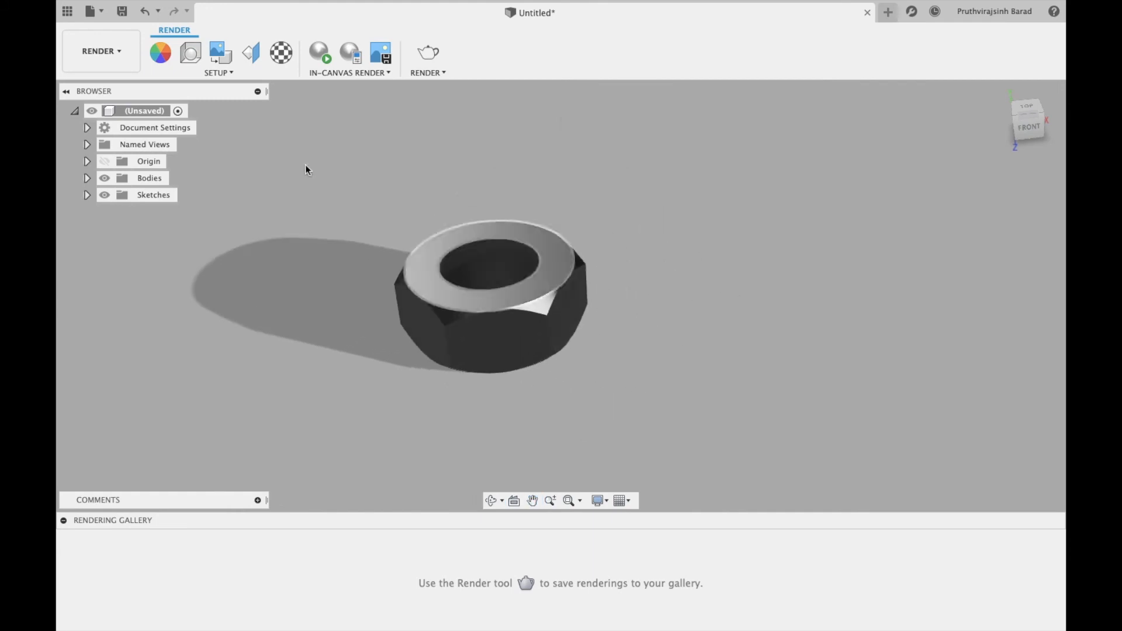
pyautogui.click(101, 51)
pyautogui.click(106, 90)
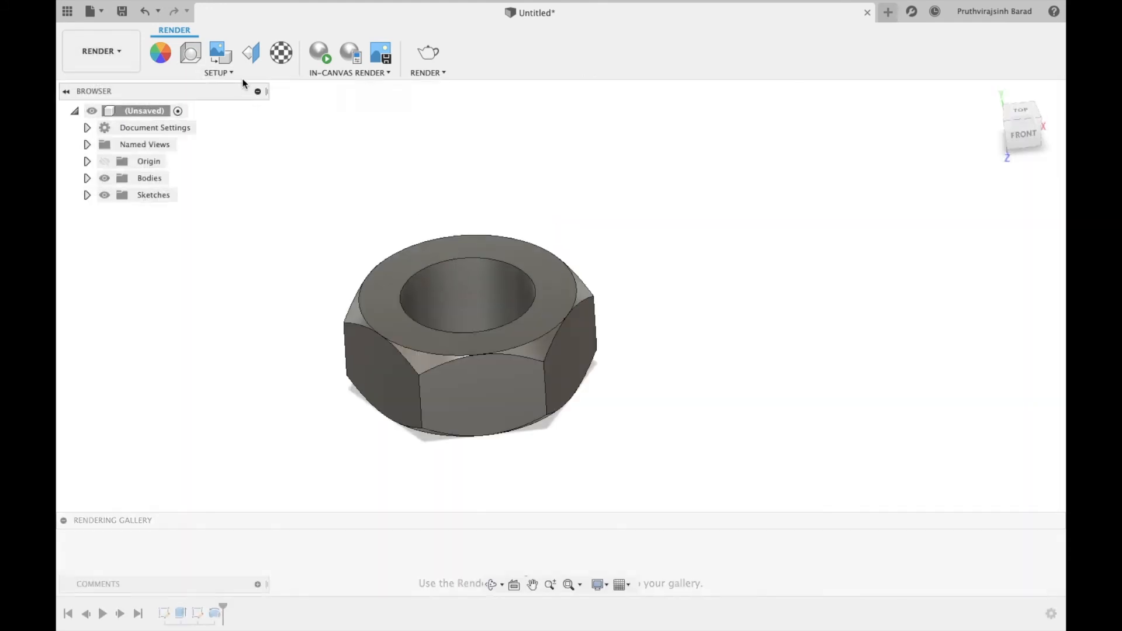
# - Thread the nut's bore over its full length with a right-hand ISO Metric profile M28x2, class 6H
pyautogui.click(248, 72)
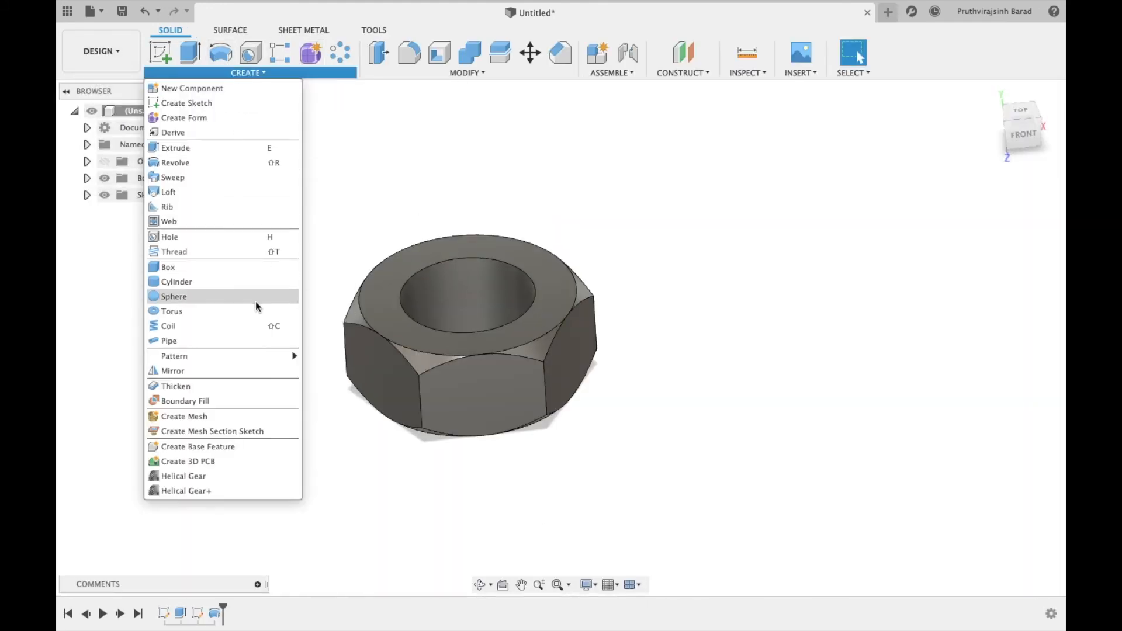
pyautogui.click(233, 252)
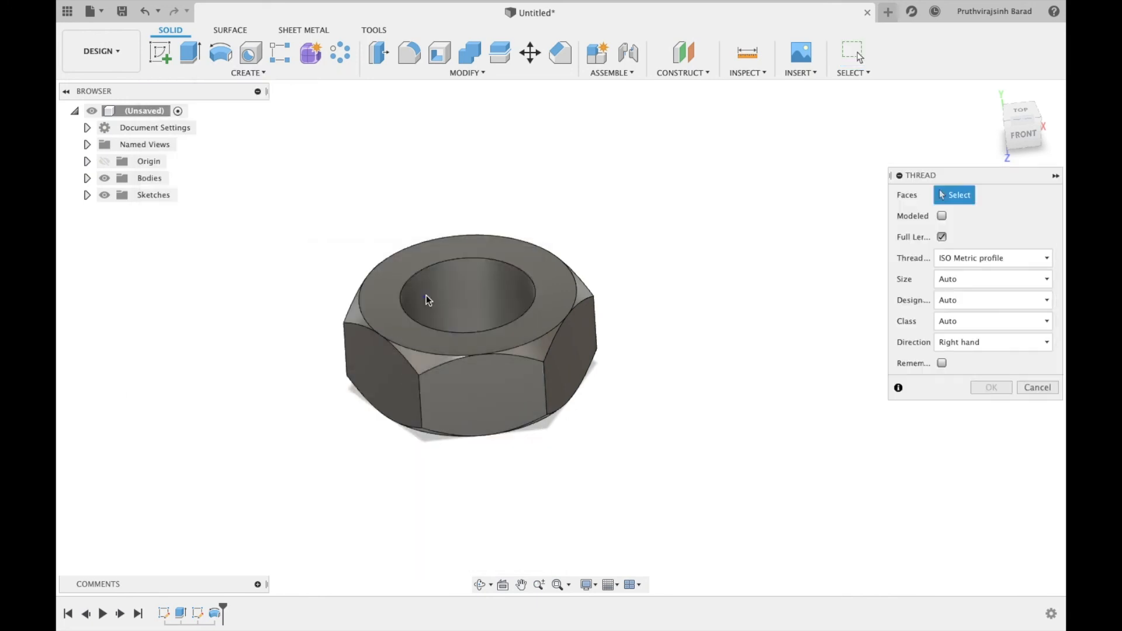
pyautogui.click(470, 281)
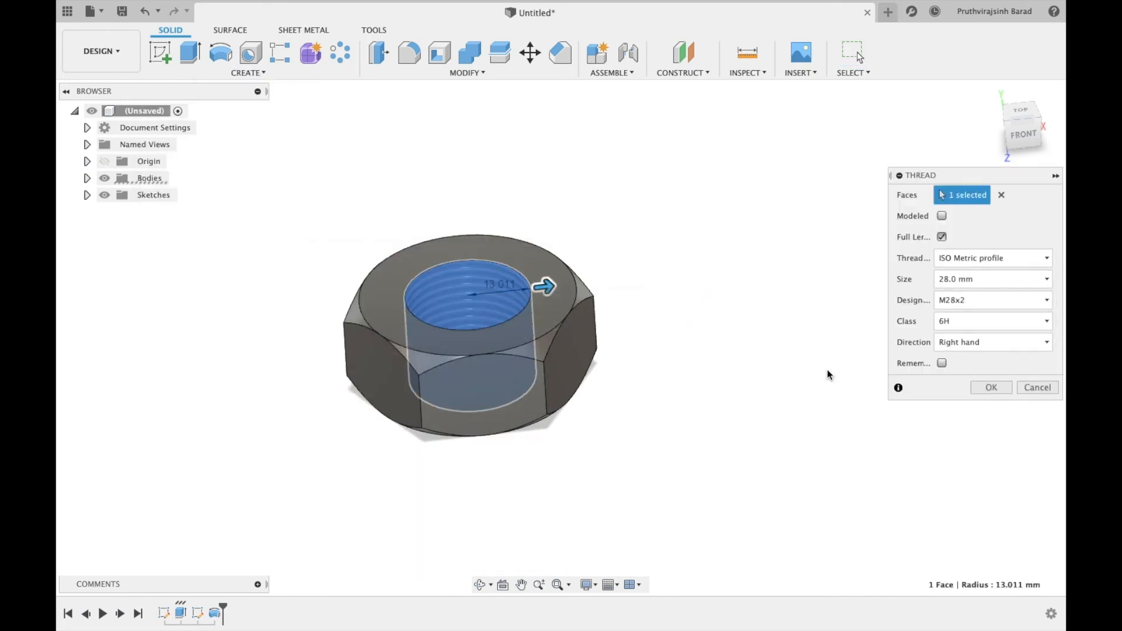
pyautogui.click(990, 387)
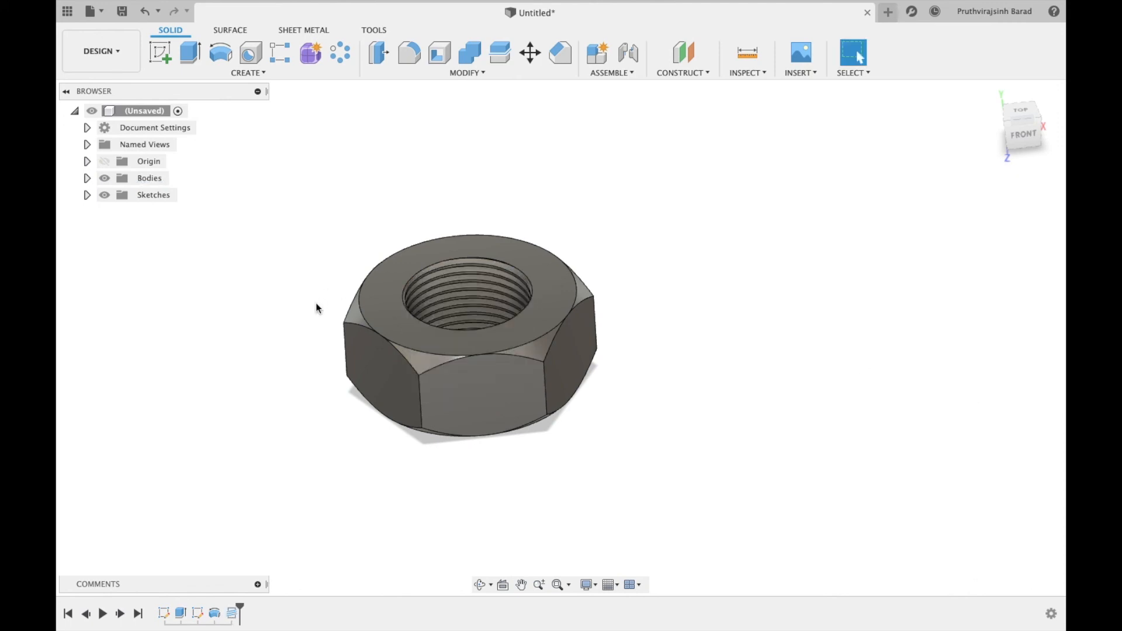
# - Switch to the Render workspace and view the threaded nut closely from above at an angle
pyautogui.click(108, 51)
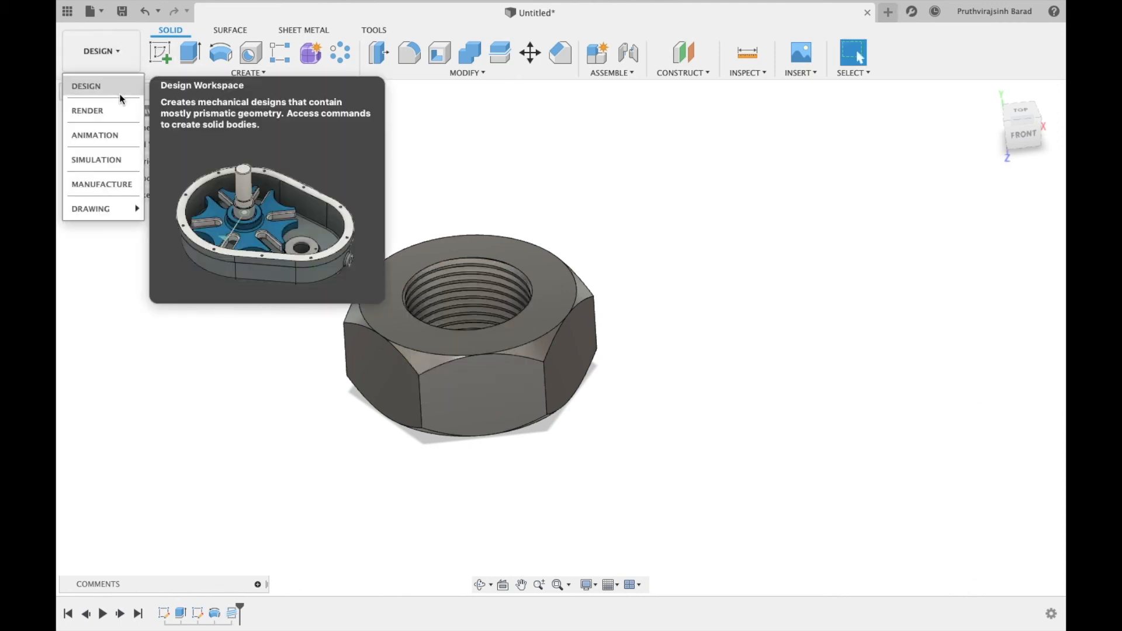
pyautogui.click(104, 112)
pyautogui.moveTo(491, 287); pyautogui.dragTo(571, 256, button='middle')
pyautogui.scroll(5, 600, 285)
pyautogui.scroll(-3, 570, 256)
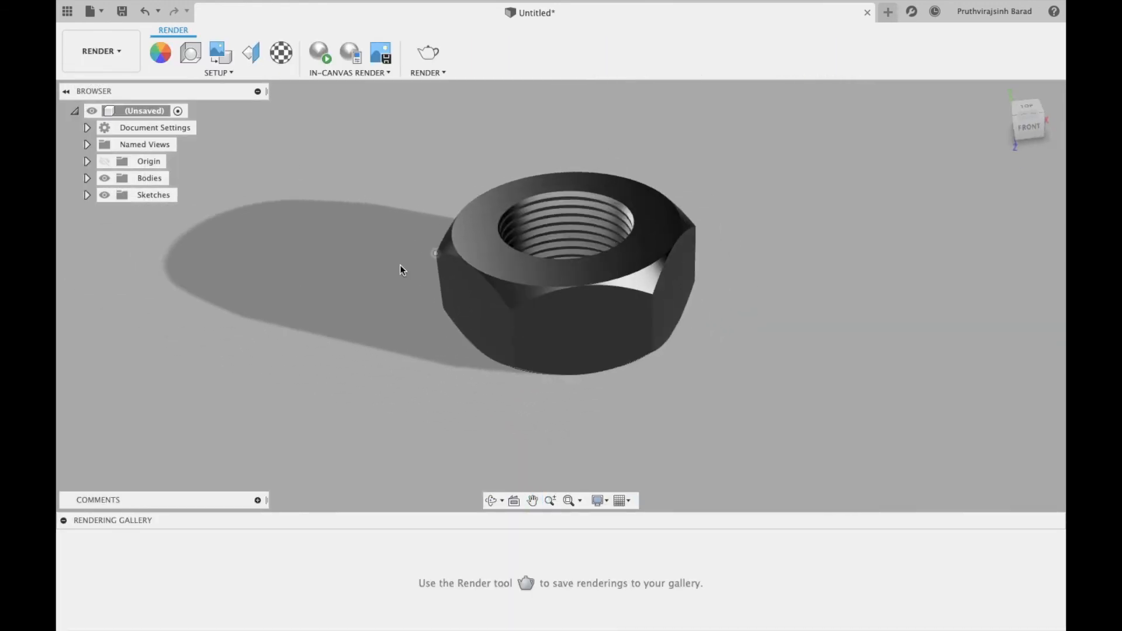
# - Apply the Steel, Mild physical material from the Fusion 360 Material Library to the nut
pyautogui.click(281, 52)
pyautogui.scroll(-15, 871, 380)
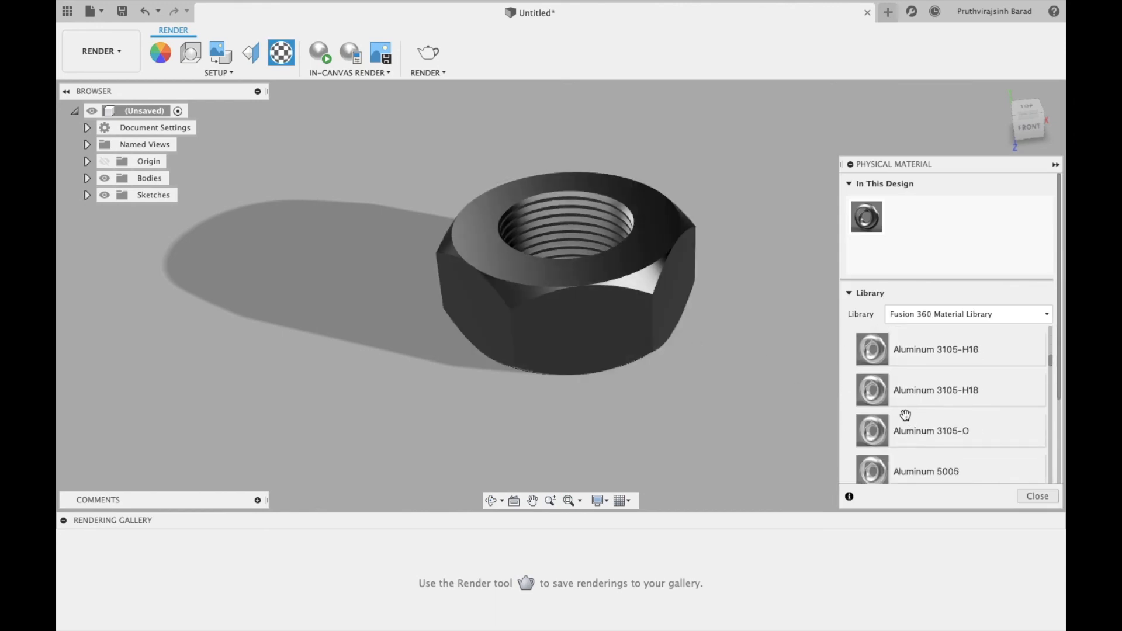
pyautogui.scroll(-15, 904, 414)
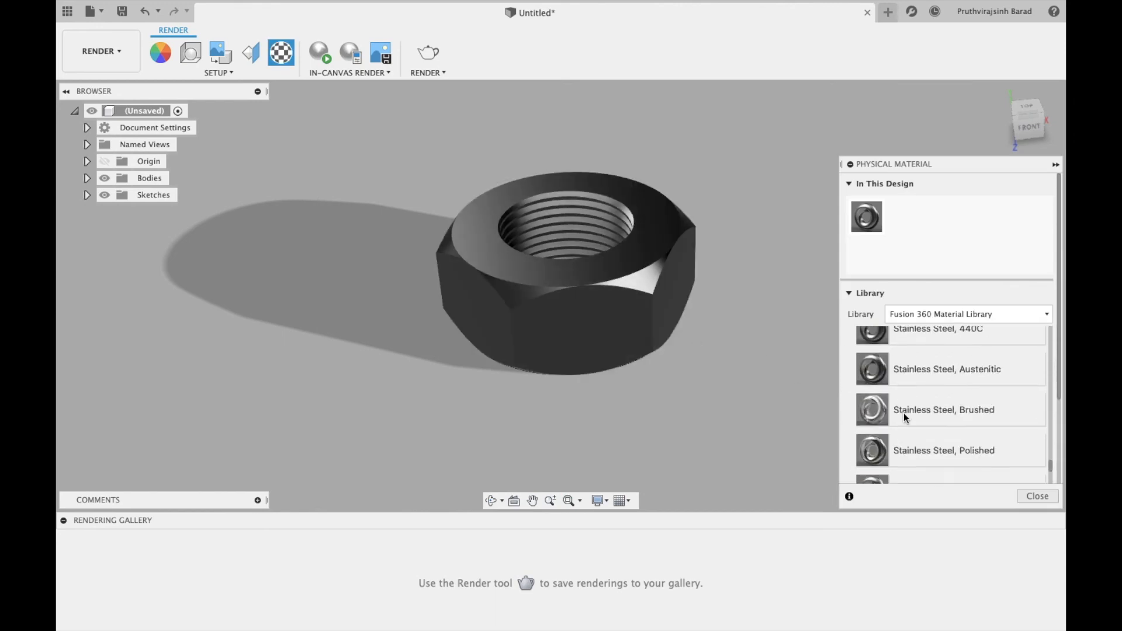
pyautogui.scroll(-15, 904, 415)
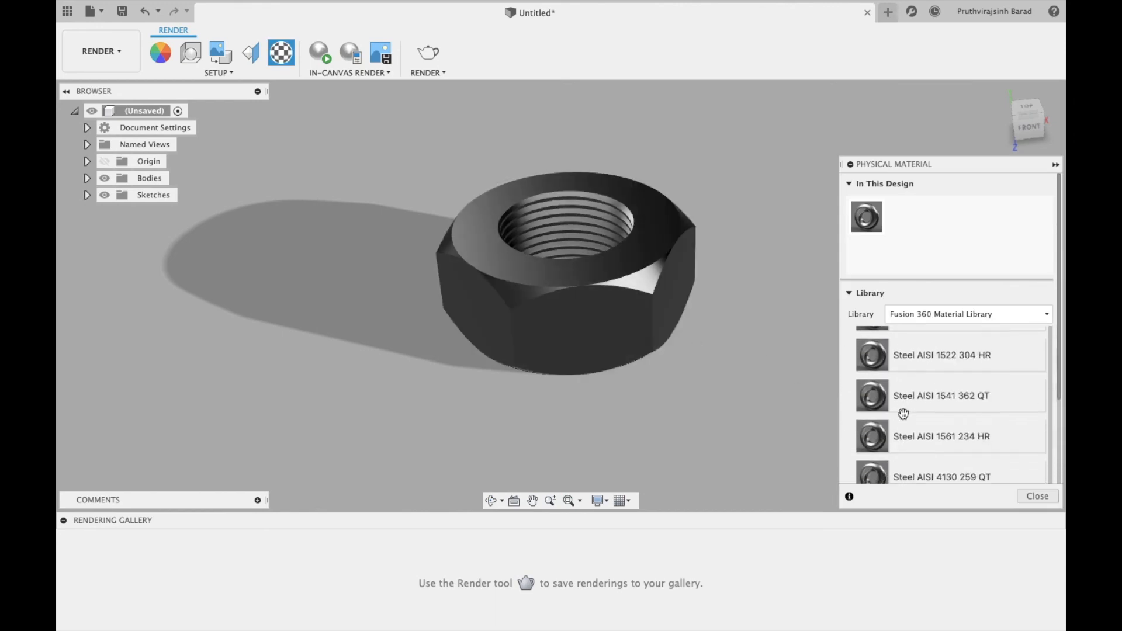
pyautogui.scroll(-3, 904, 414)
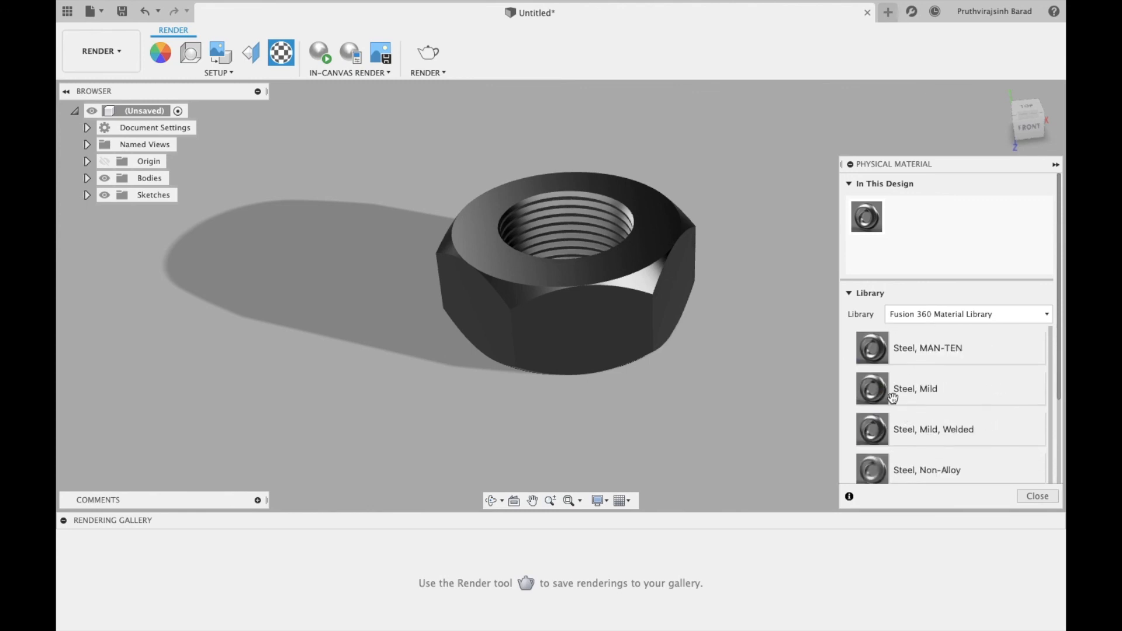
pyautogui.moveTo(893, 396); pyautogui.dragTo(601, 306)
pyautogui.click(1037, 496)
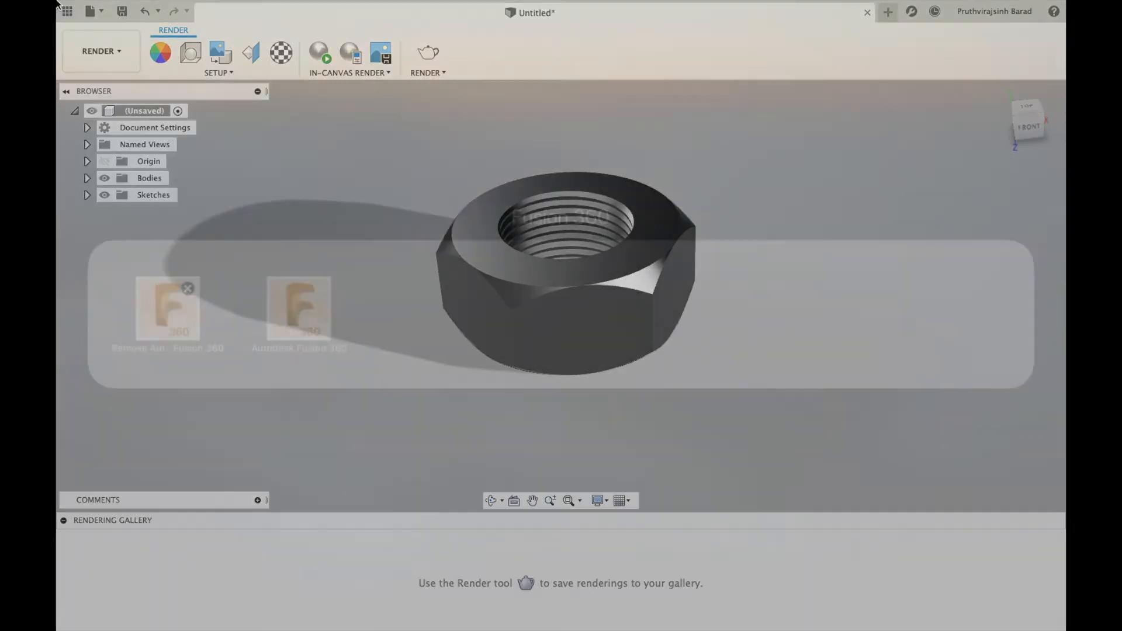
# - Save the design as "Part : 07 Lock Nut" in the You tube Tutorials location
pyautogui.click(121, 12)
pyautogui.press('BackSpace')
pyautogui.write('Lock Nut')
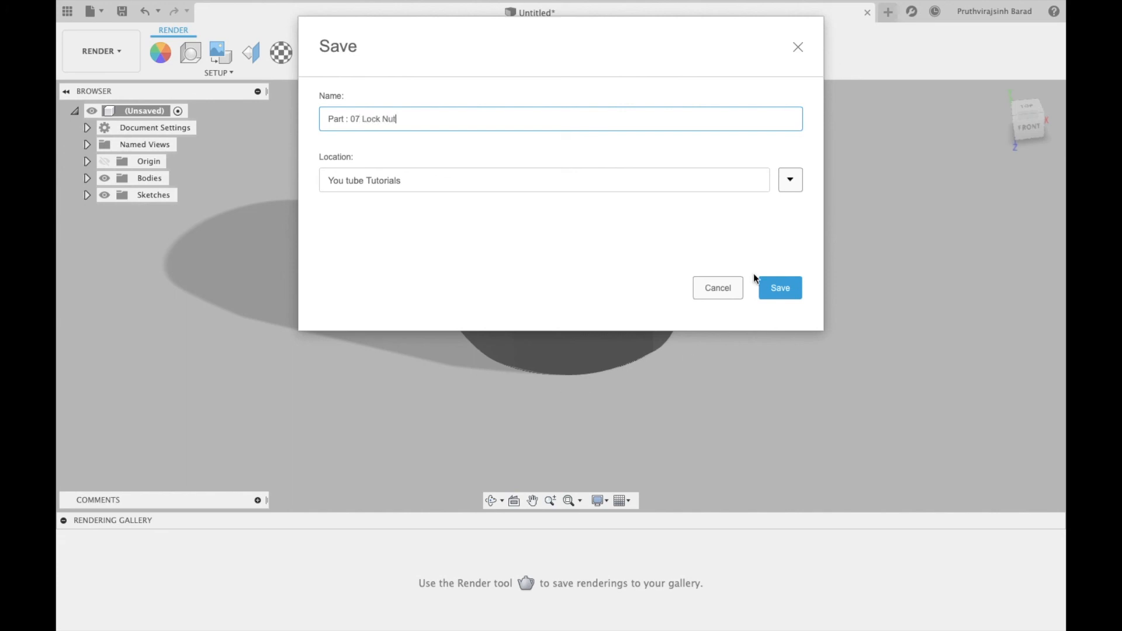
pyautogui.click(778, 291)
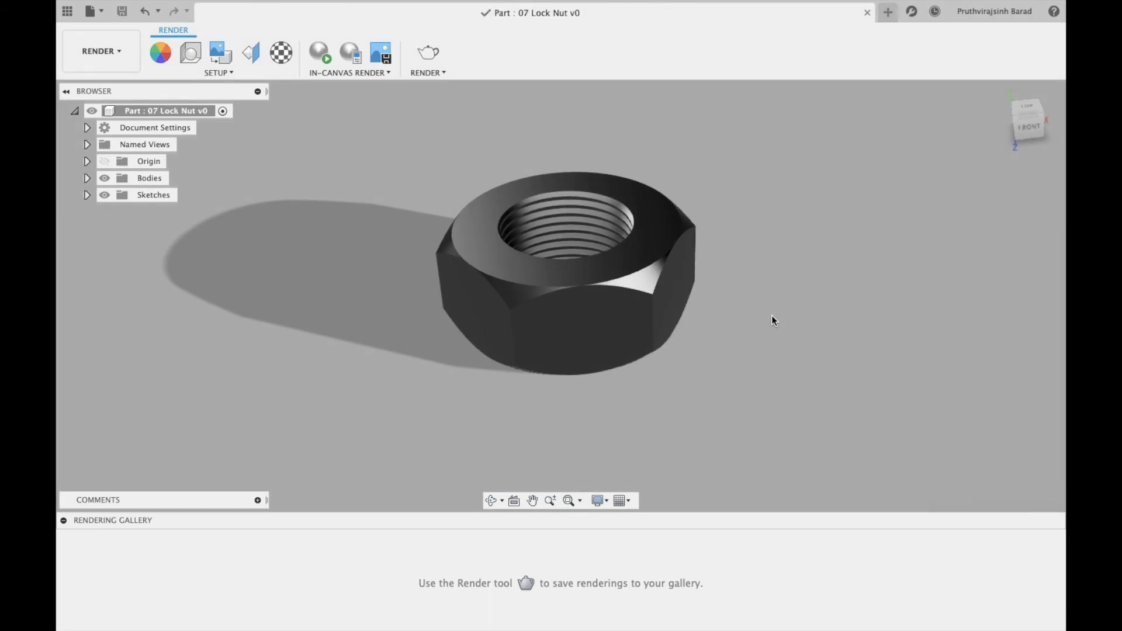